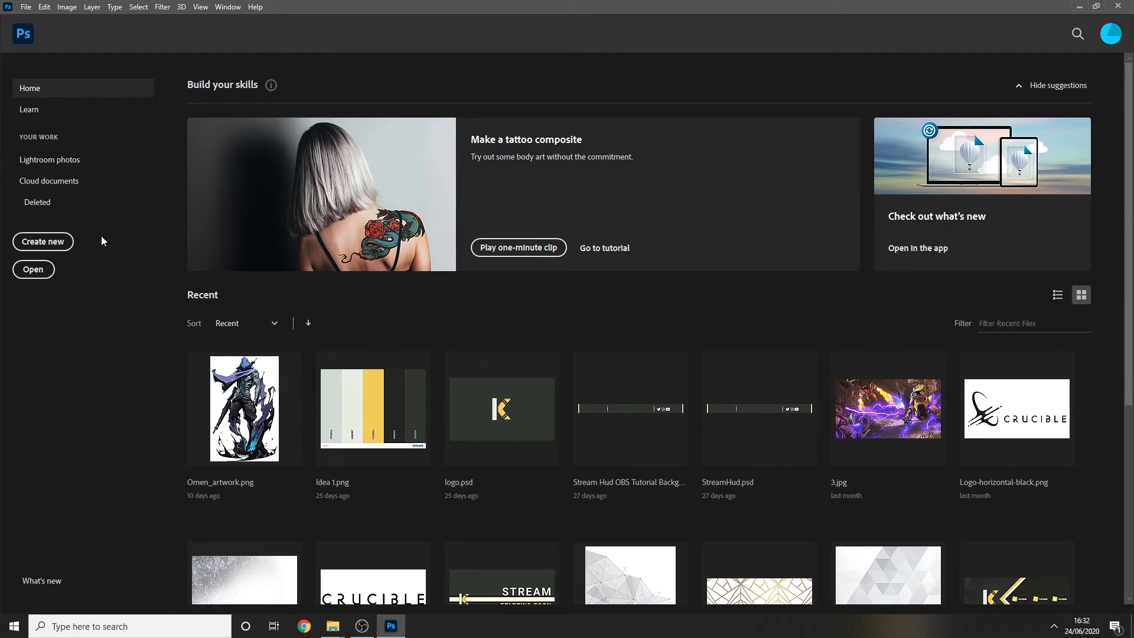
Create a new 1280 x 720 px document at 72 ppi in RGB color.
left_click(52, 242)
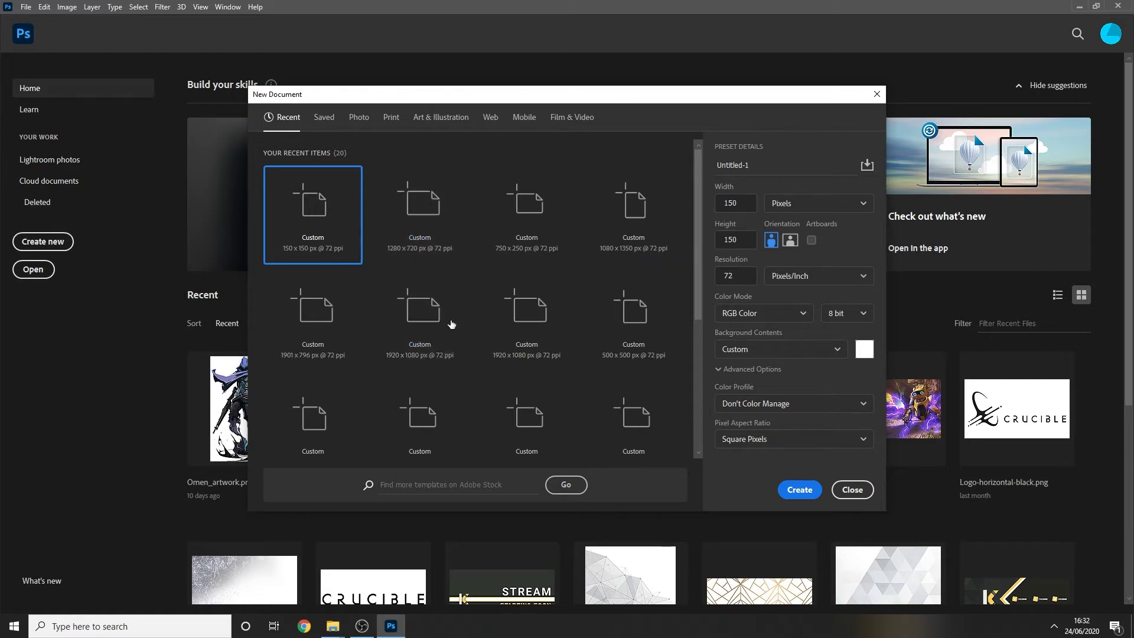
left_click(435, 208)
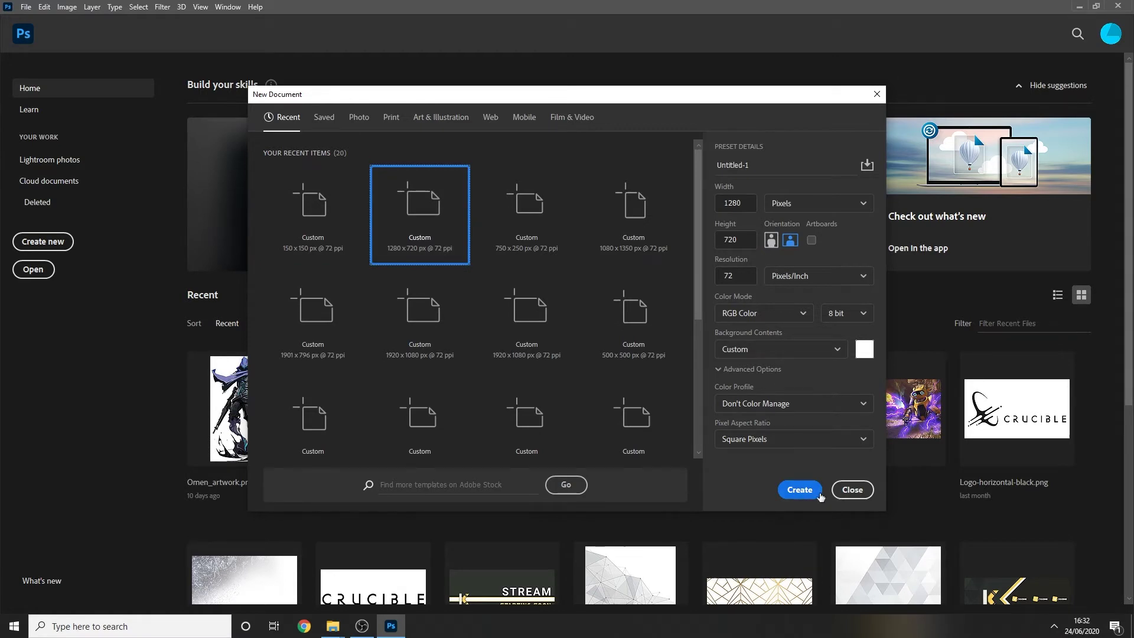
left_click(798, 491)
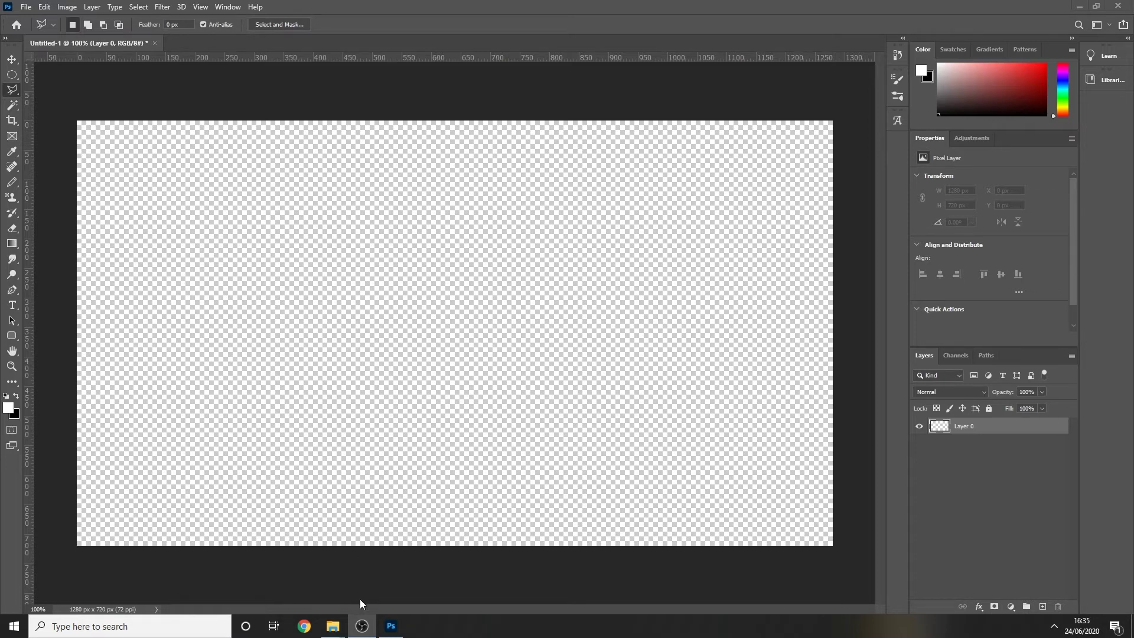
Place bg.jpg from the Thumbnail Tutorial folder into the document so it fills the canvas.
mouse_move(343, 627)
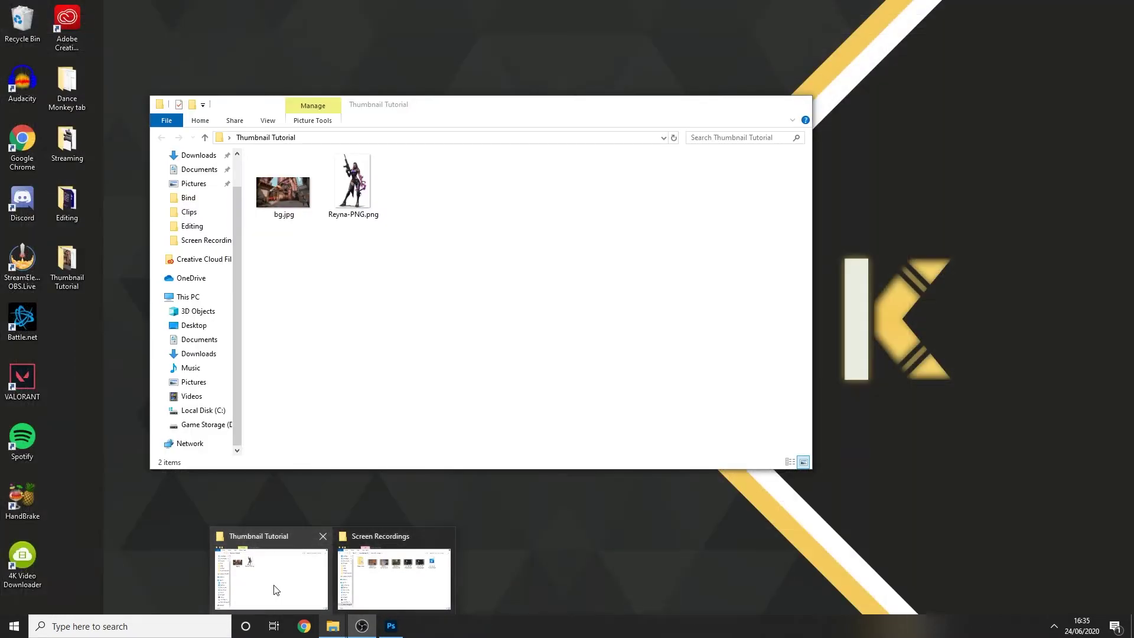
left_click(273, 585)
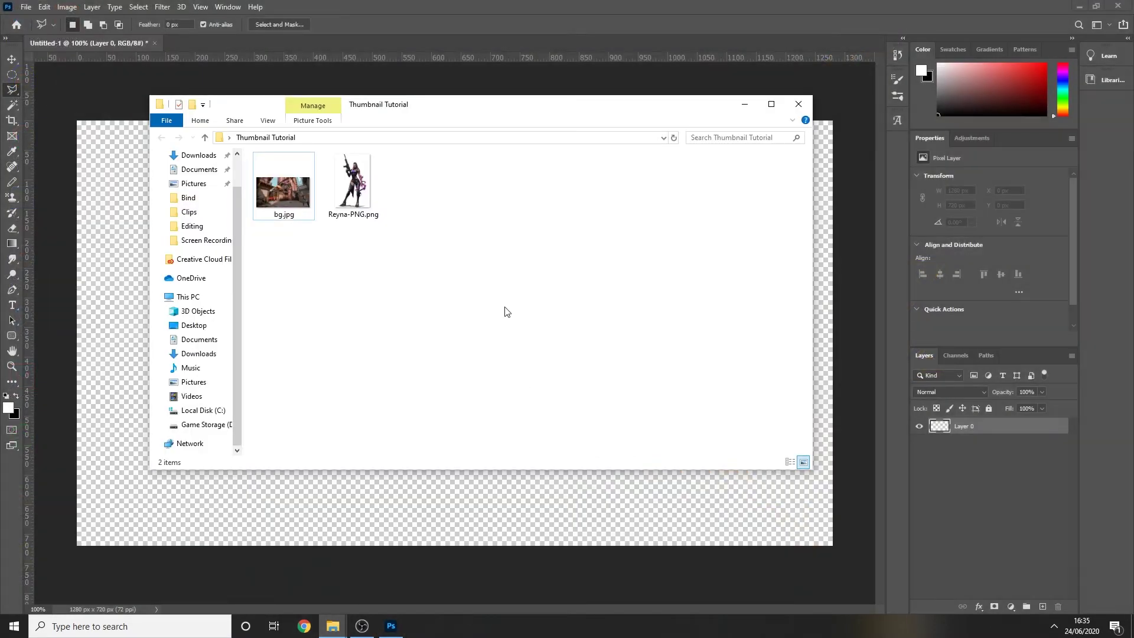
left_click_drag(392, 99, 591, 176)
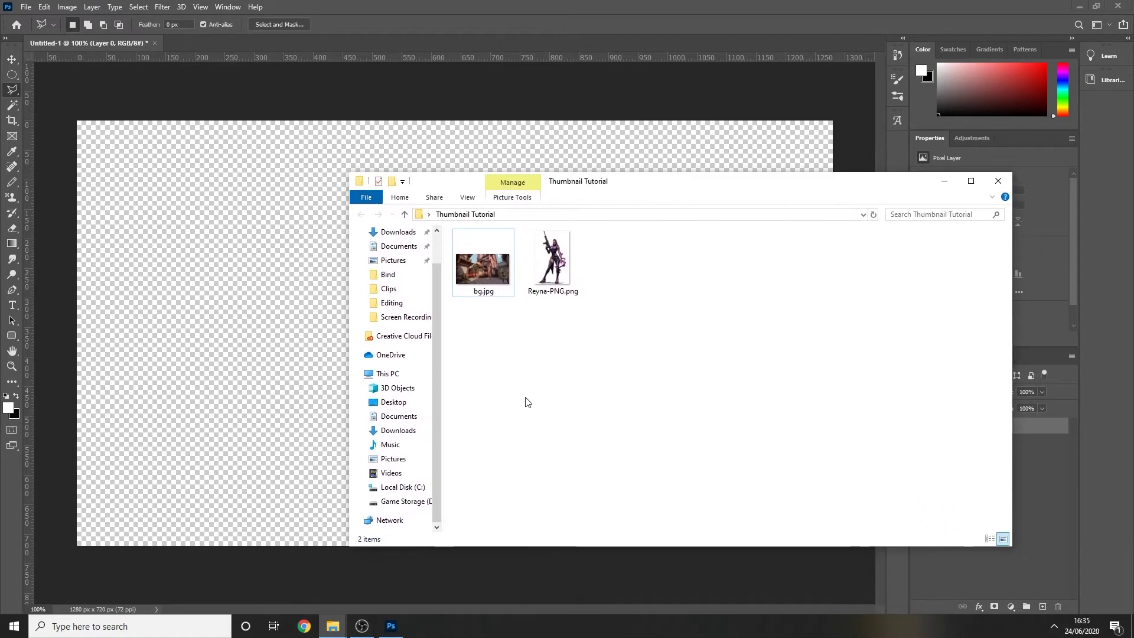
left_click(489, 276)
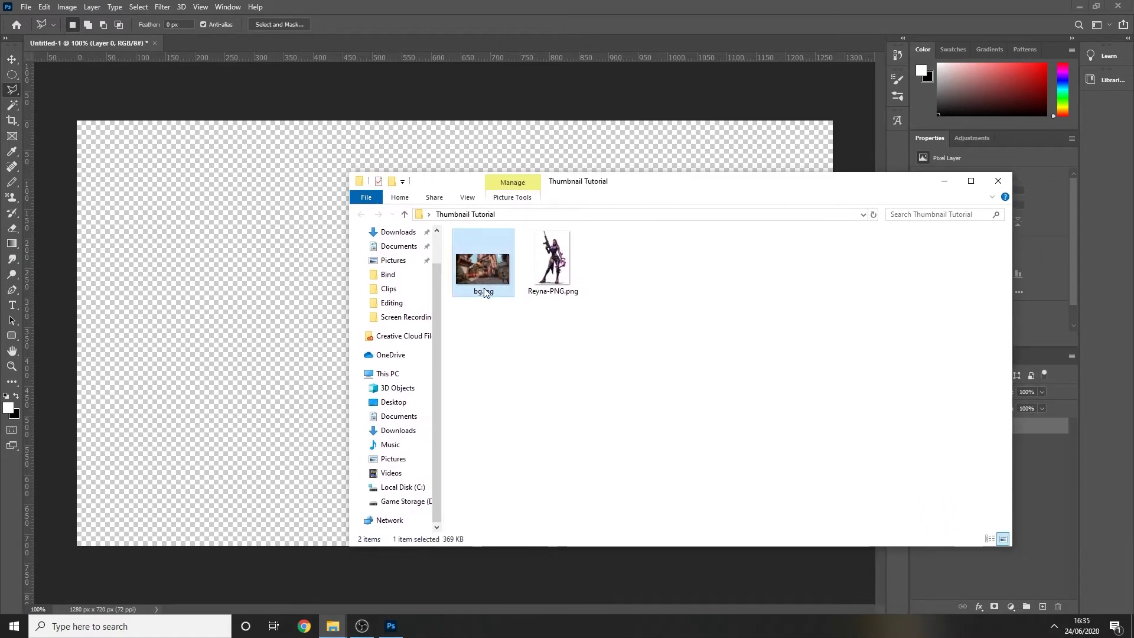
left_click_drag(487, 287, 195, 161)
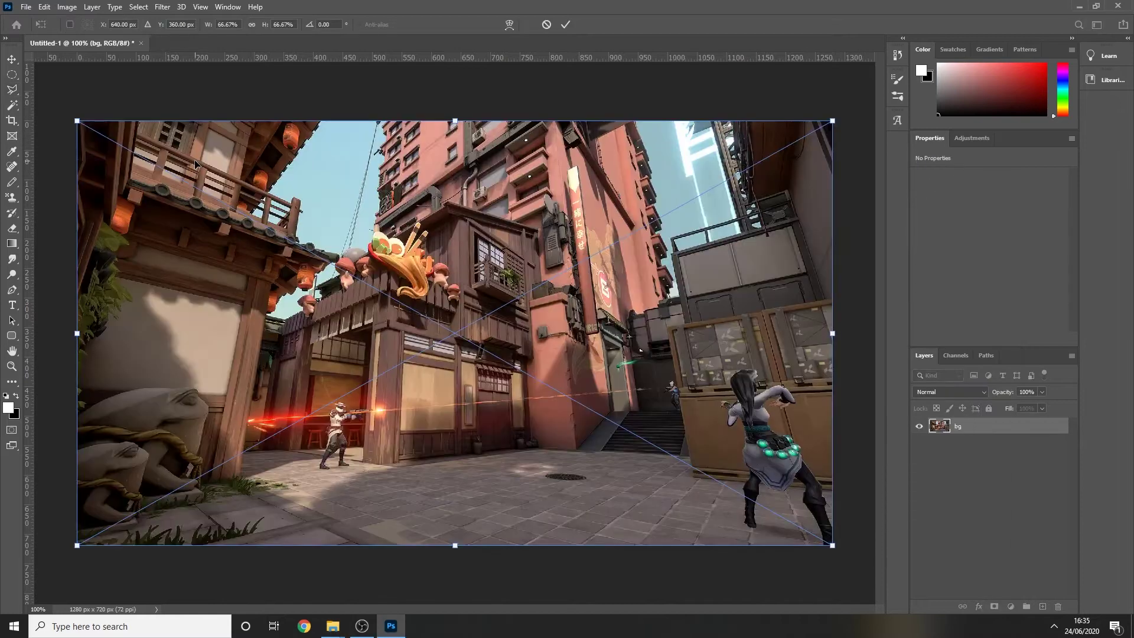
left_click(565, 24)
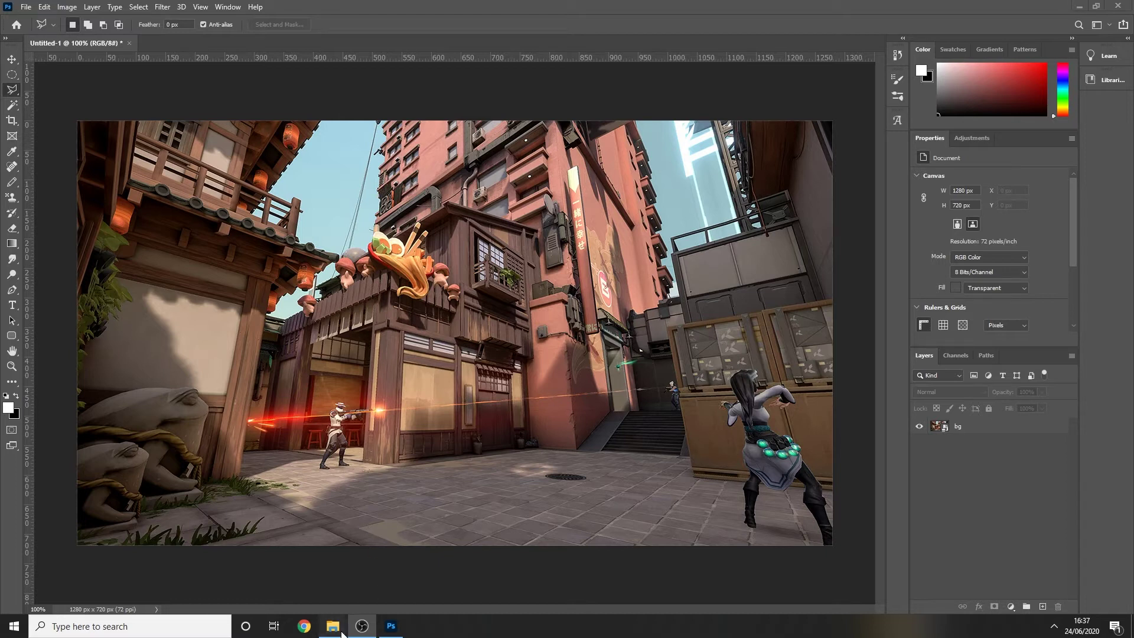
Place Reyna-PNG.png from the Thumbnail Tutorial folder over the background at full canvas height.
mouse_move(333, 626)
left_click(302, 579)
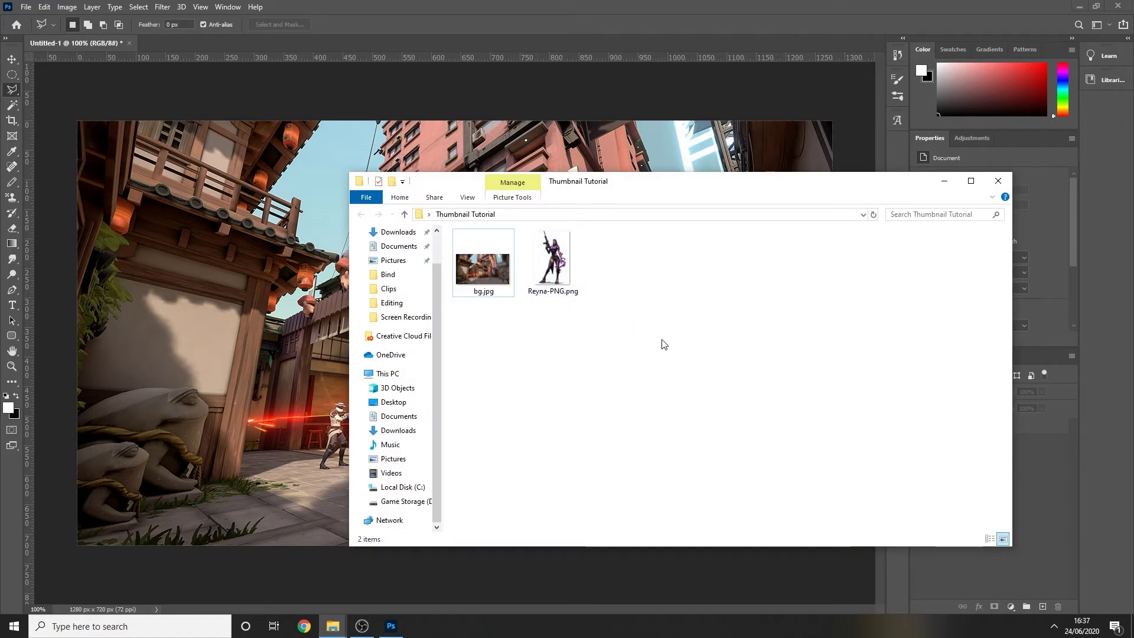
left_click(564, 273)
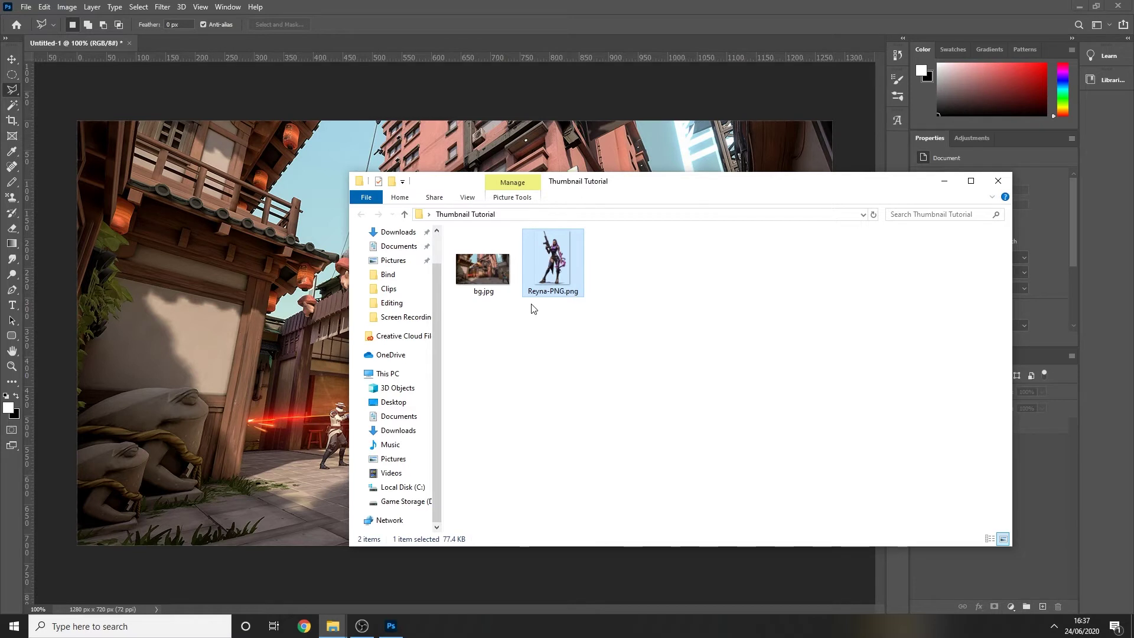
left_click(653, 328)
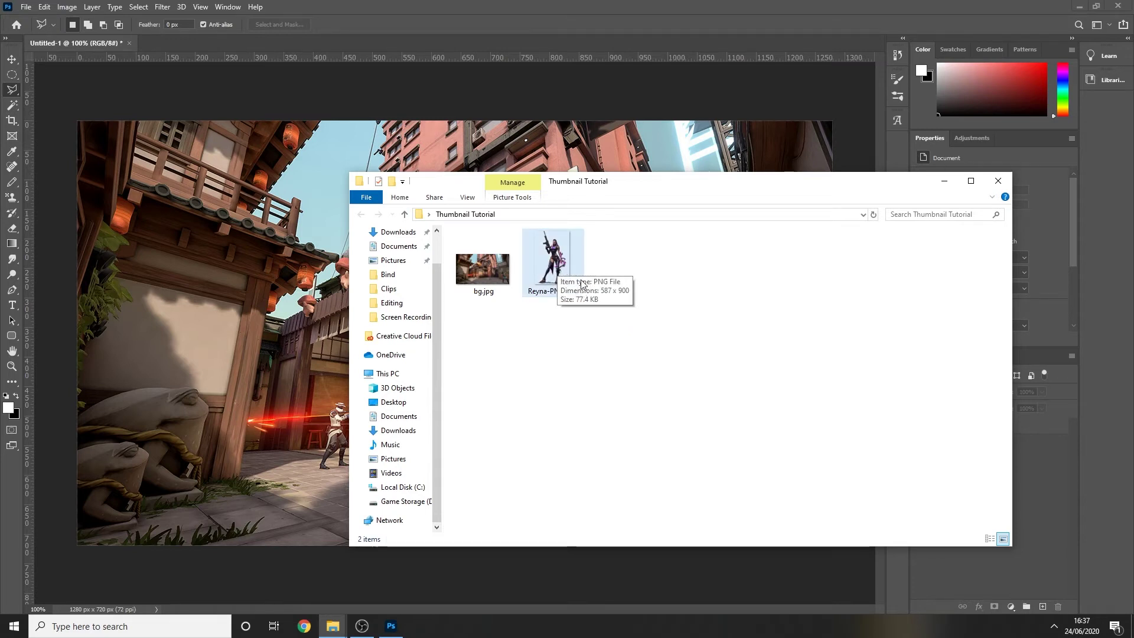
left_click_drag(566, 265, 262, 171)
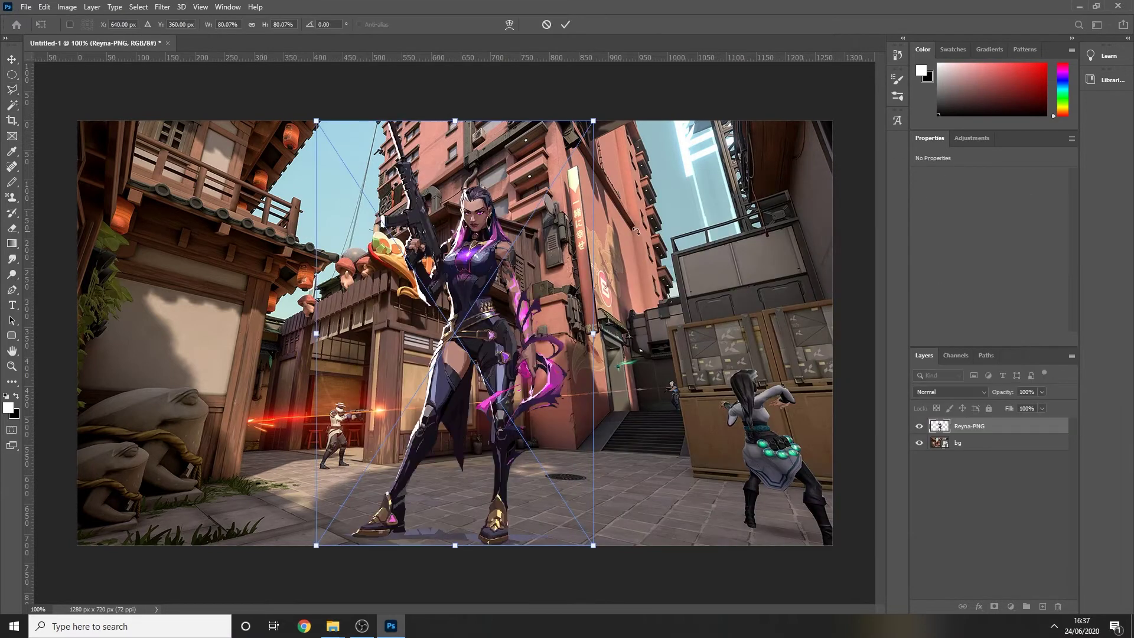
left_click(565, 24)
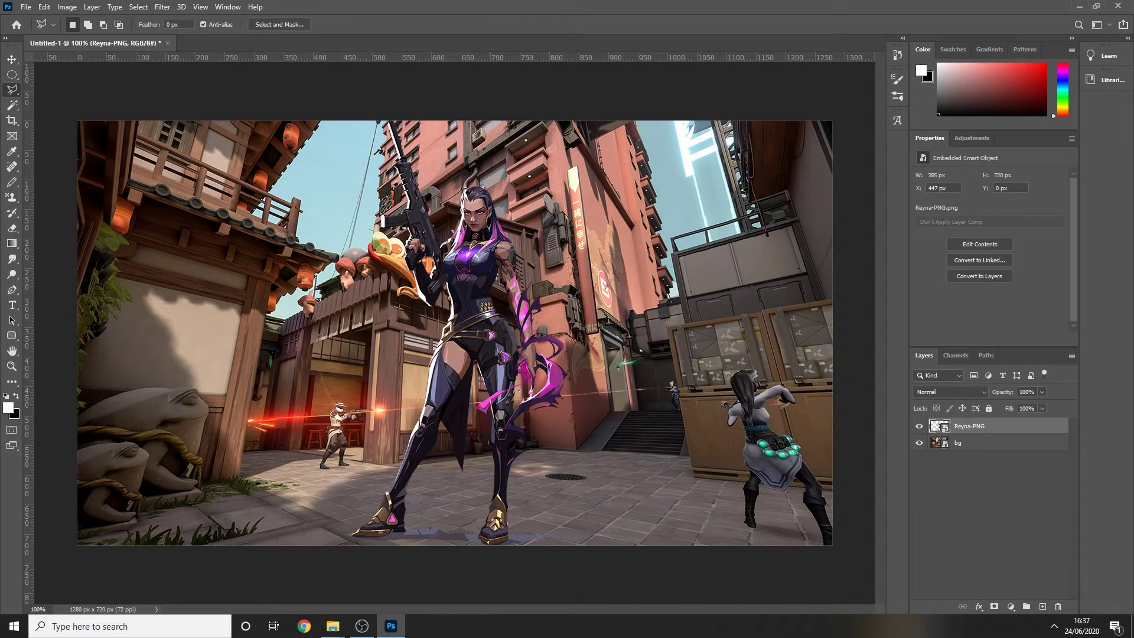
Move the Reyna-PNG character right of center and lower, to X 680 px and Y 95 px, with her feet below the canvas.
left_click(12, 59)
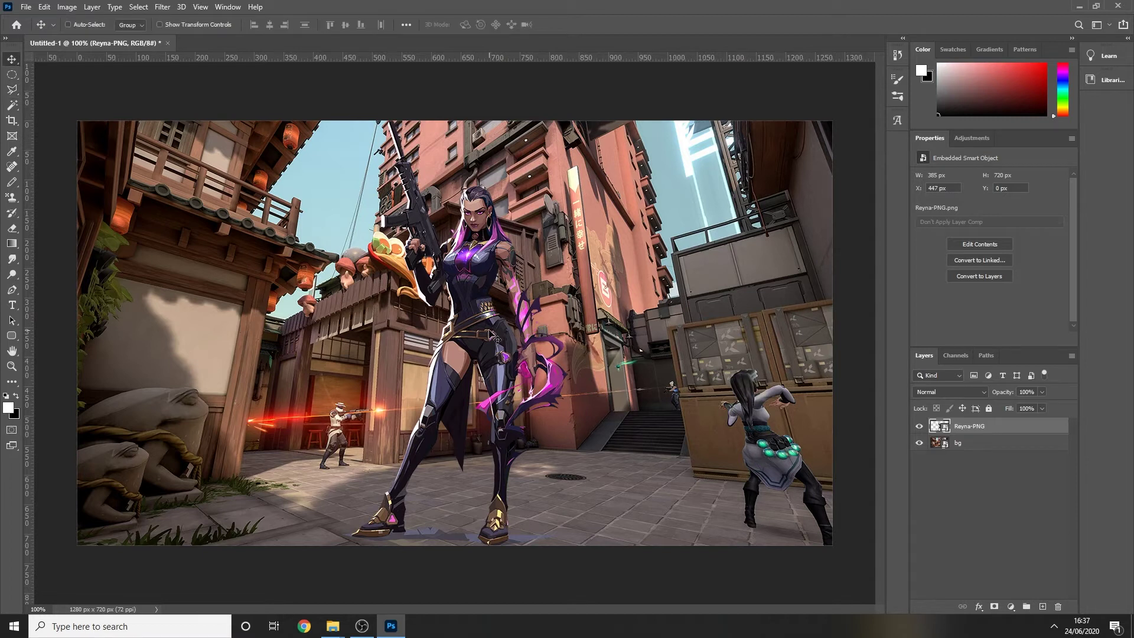
left_click_drag(490, 334, 626, 395)
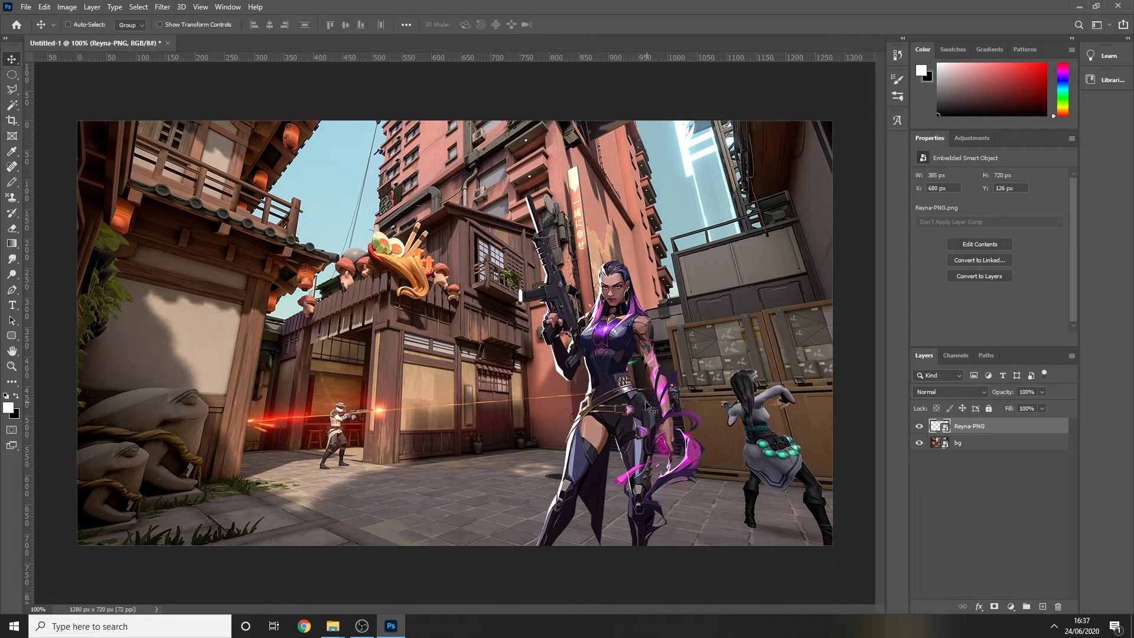
key("shift+Up")
key("shift+Up")
key("shift+Up")
key("Up")
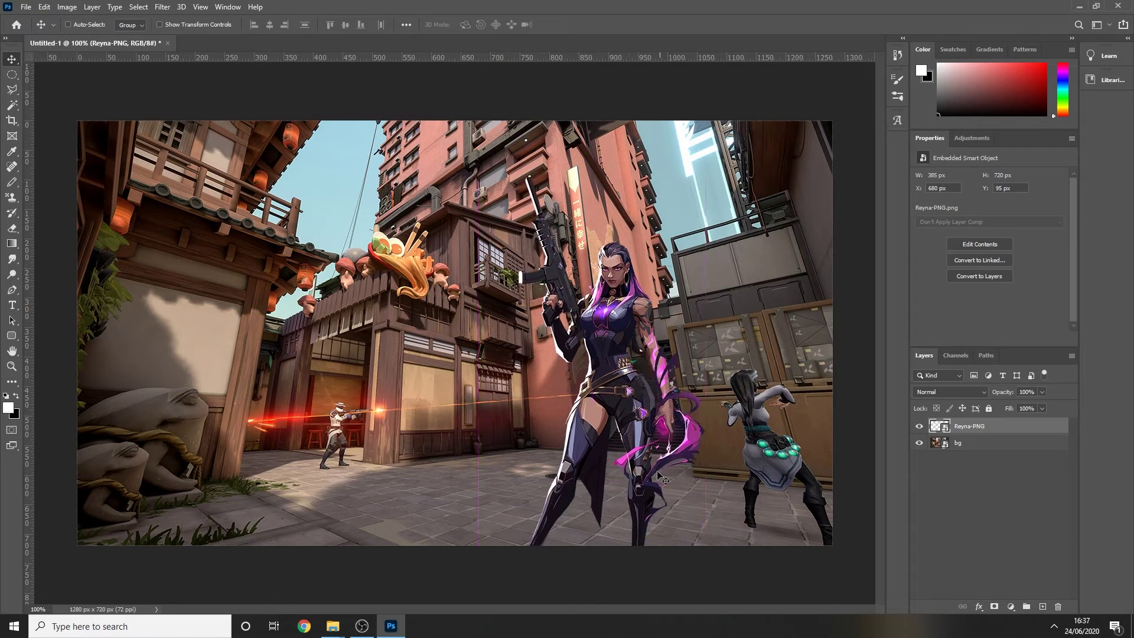
left_click(943, 510)
left_click(630, 390)
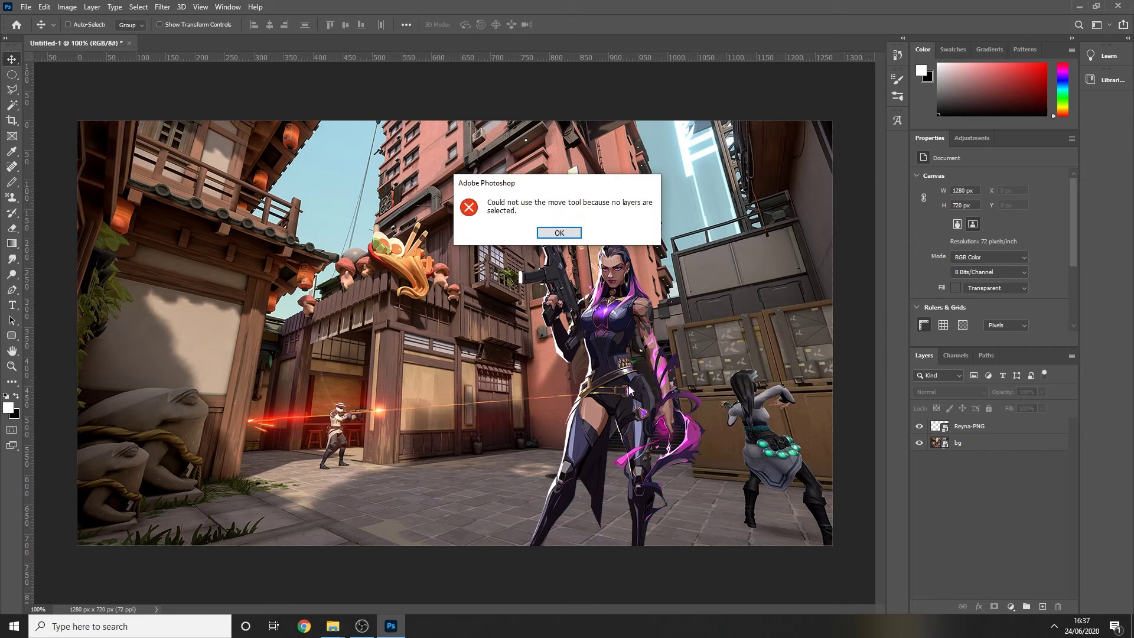
left_click(559, 233)
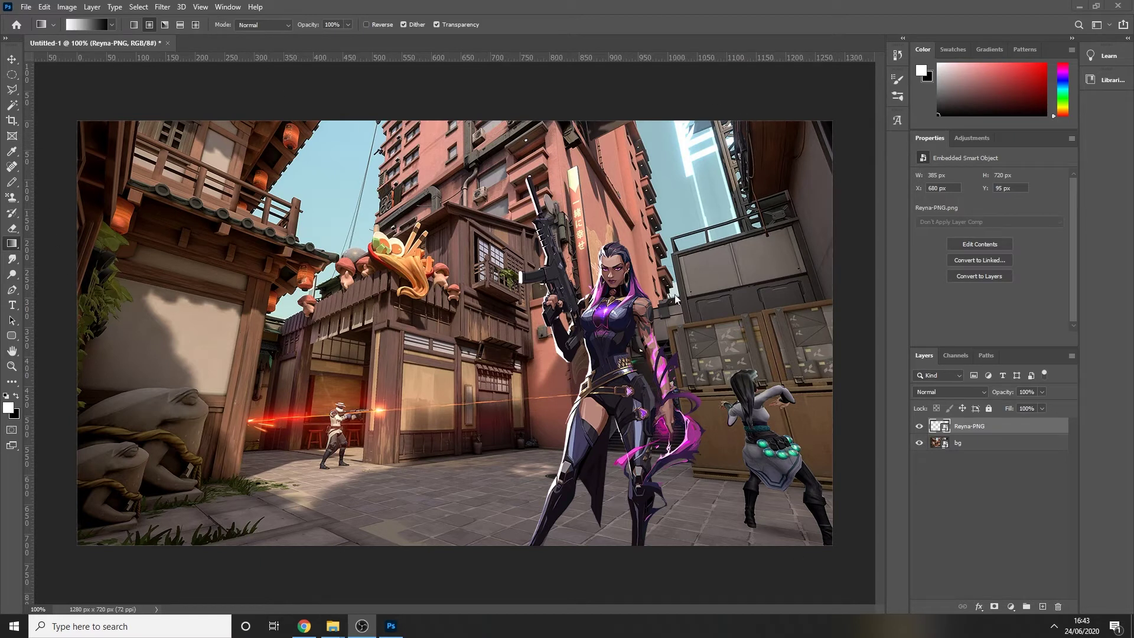
Convert the bg layer to a smart object.
left_click(980, 447)
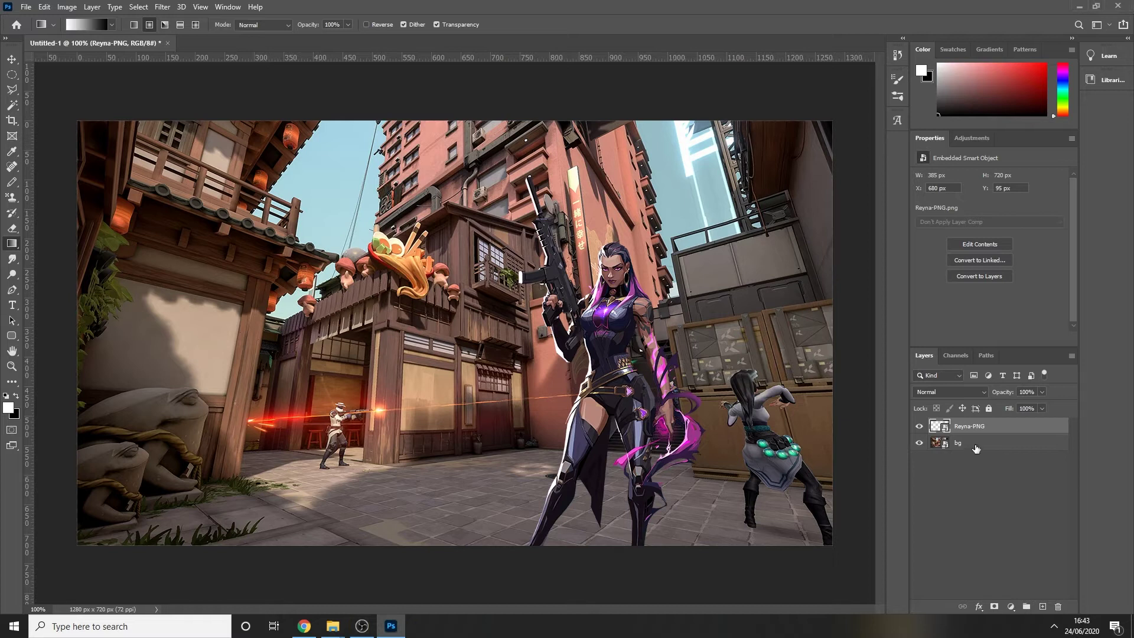
left_click(976, 447)
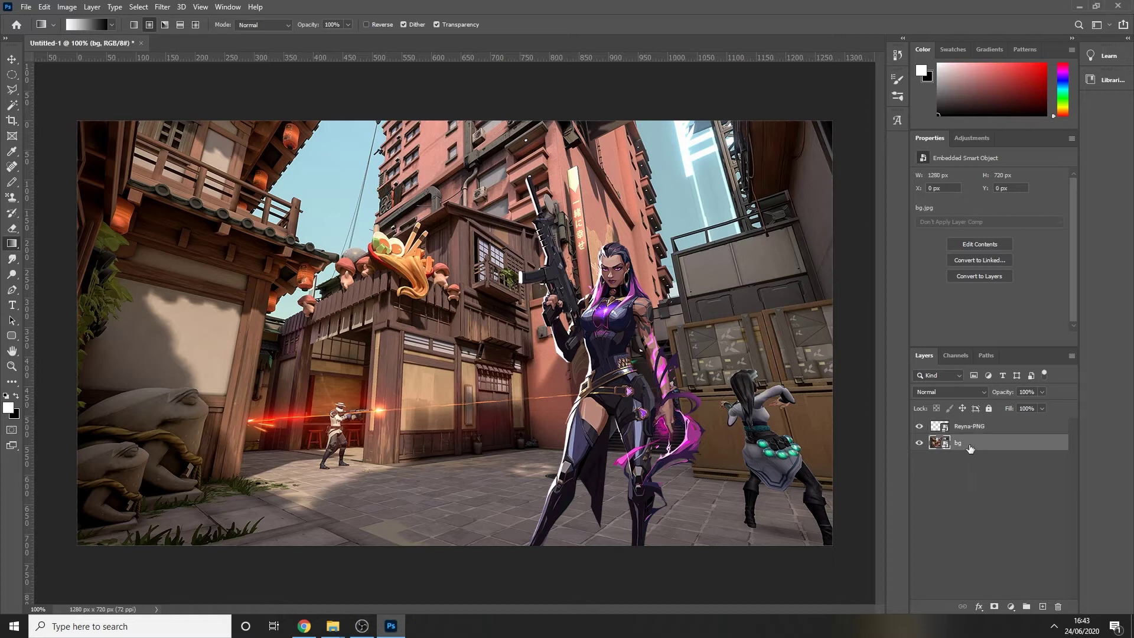
right_click(967, 449)
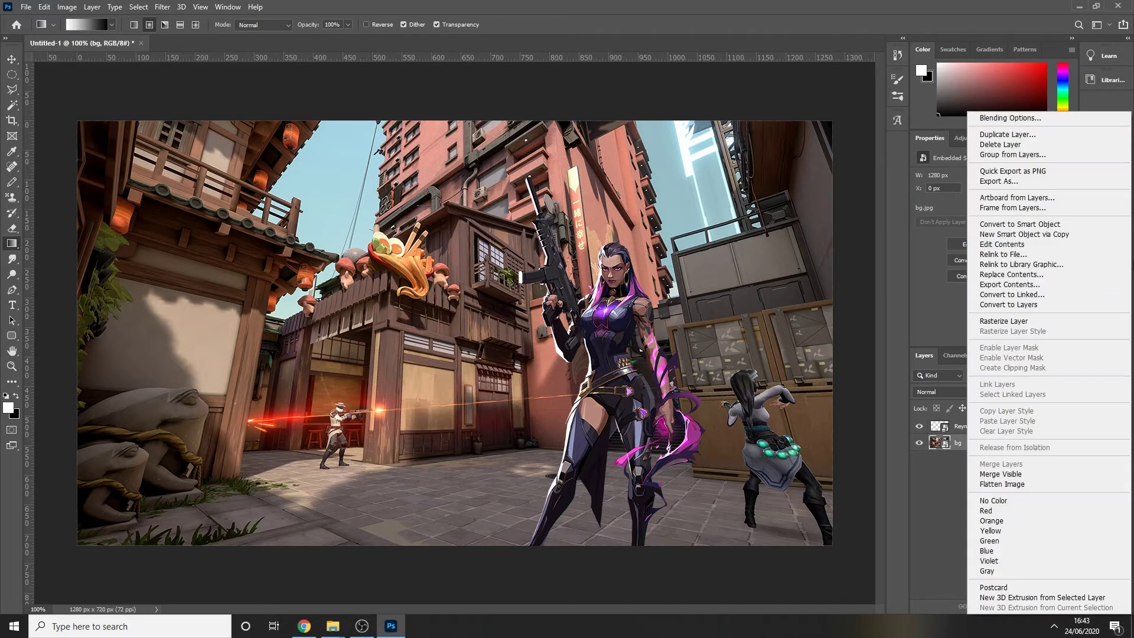
left_click(1067, 229)
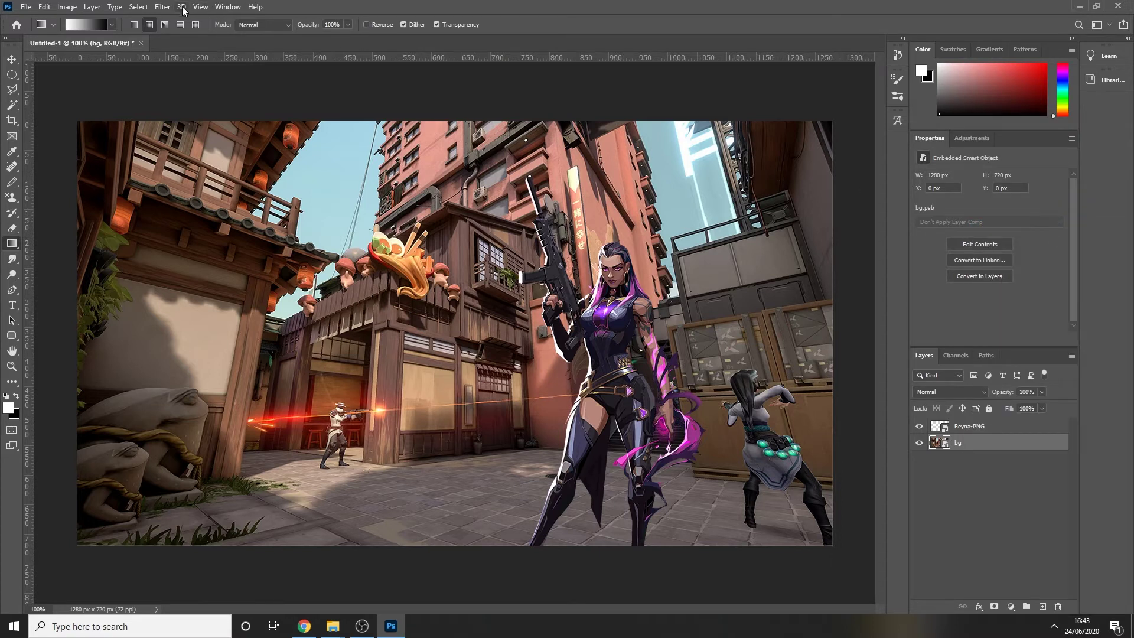
Apply a Radial Blur to the bg layer with amount 50, Zoom method, Best quality and the blur center shifted down and right towards the character.
left_click(159, 7)
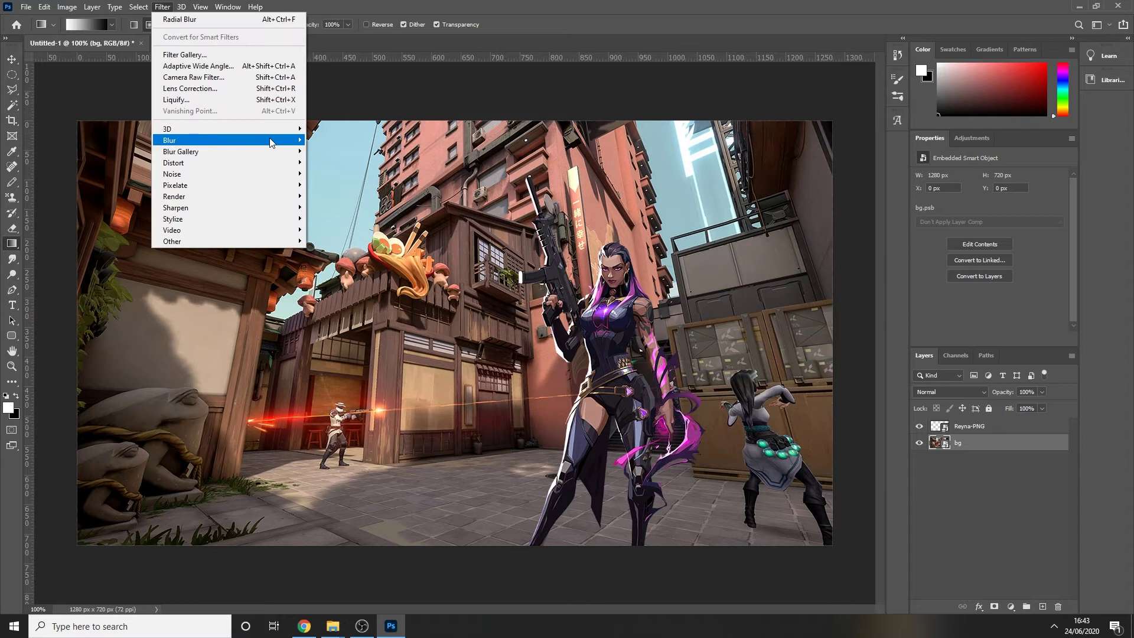
mouse_move(270, 142)
left_click(340, 219)
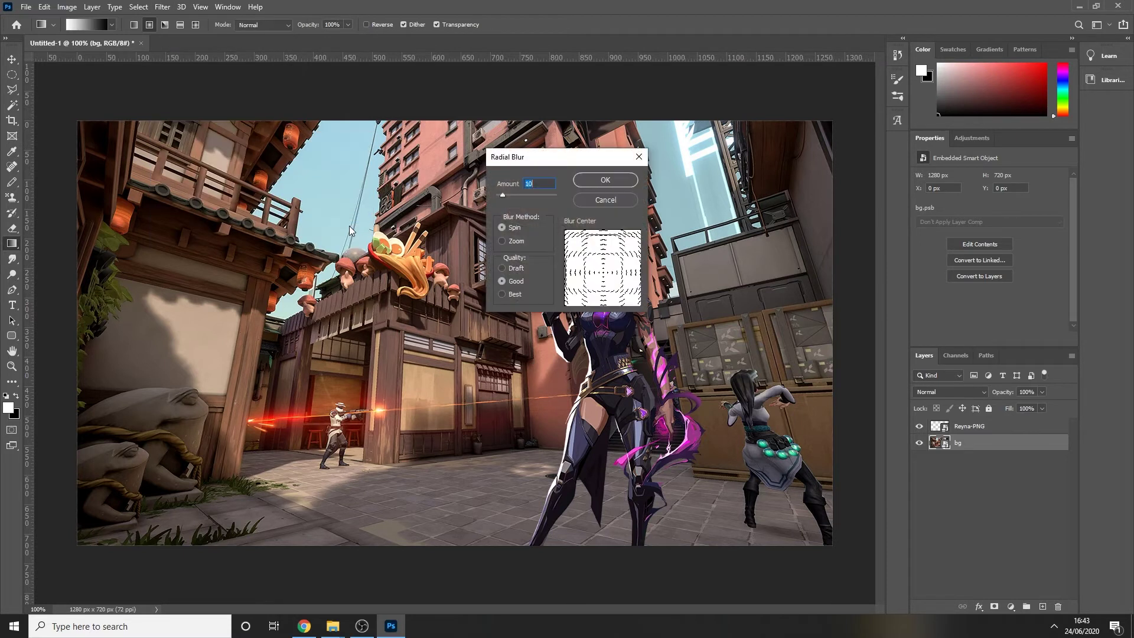
type("50")
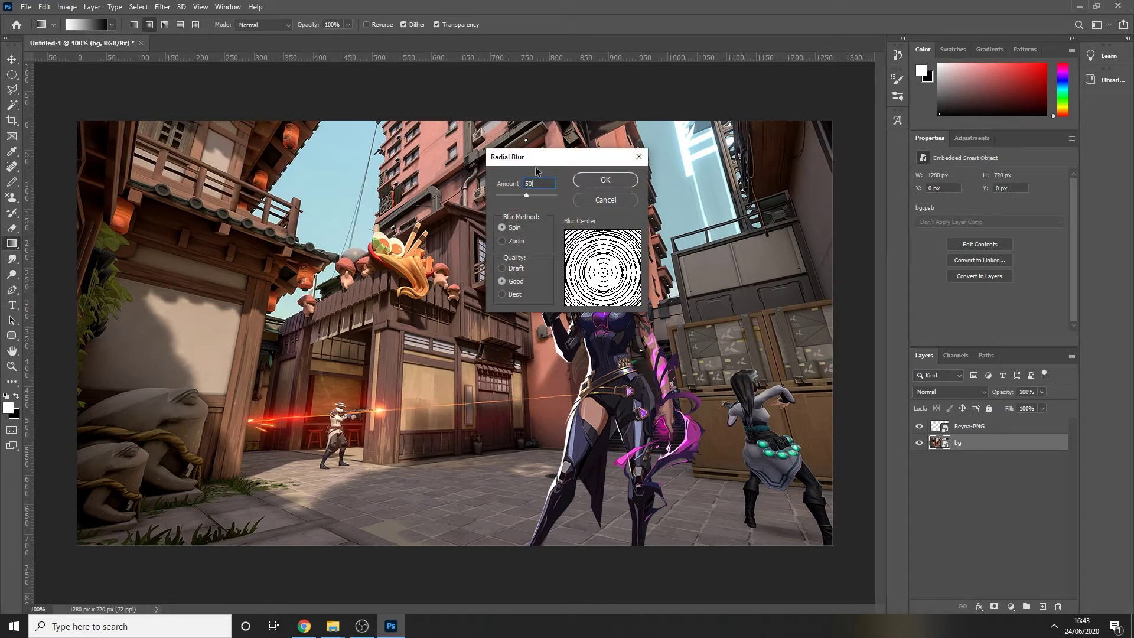
left_click(513, 296)
left_click(513, 242)
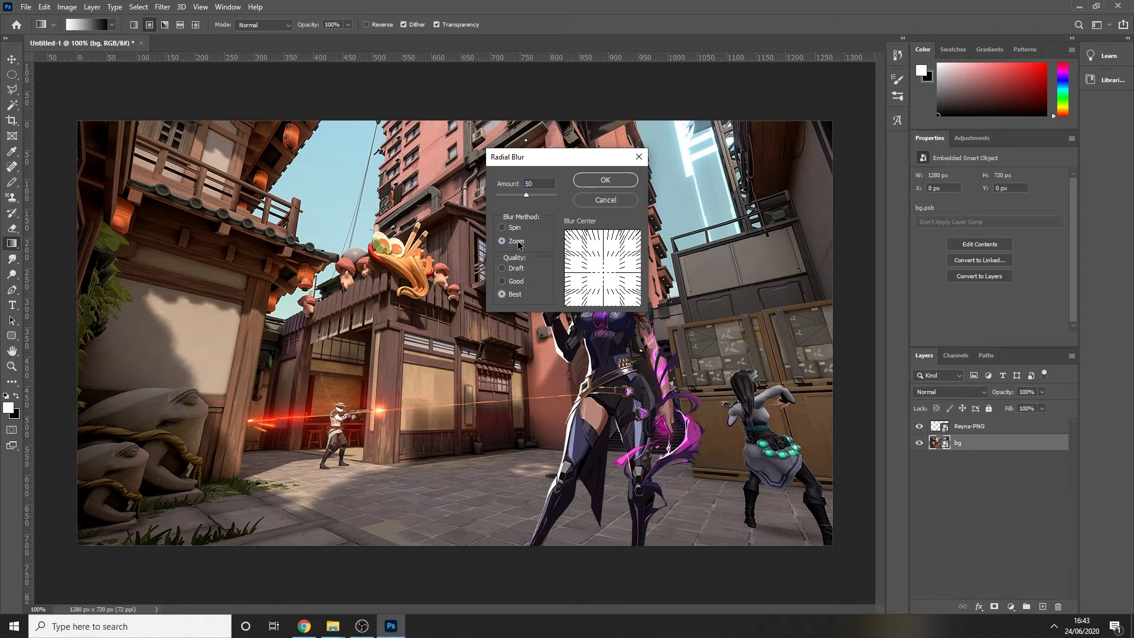
left_click(601, 267)
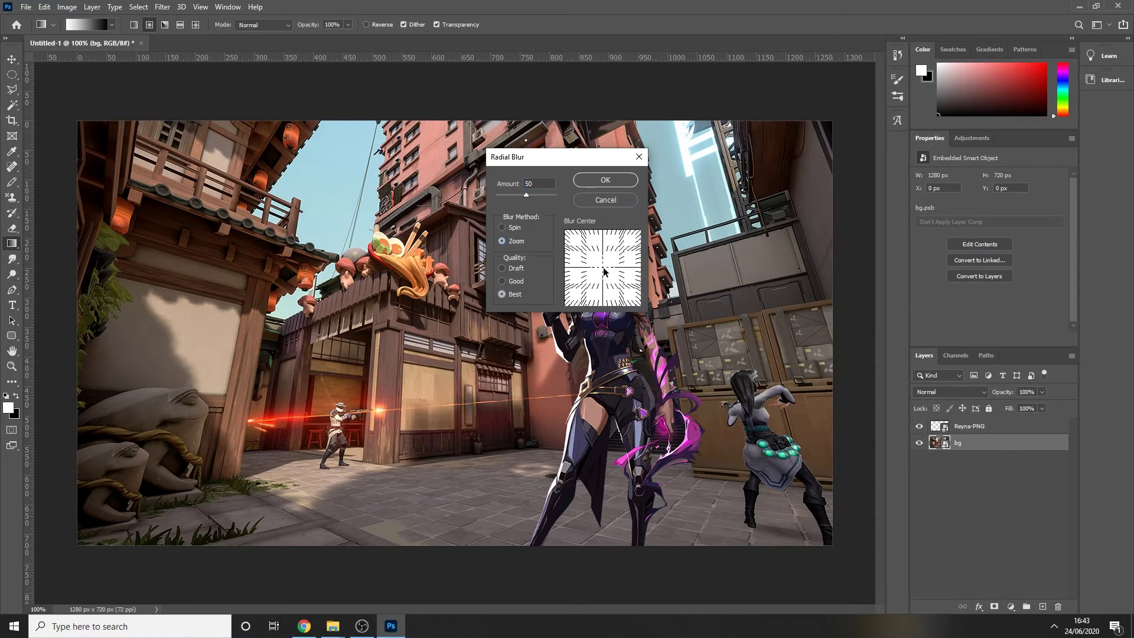
left_click(616, 288)
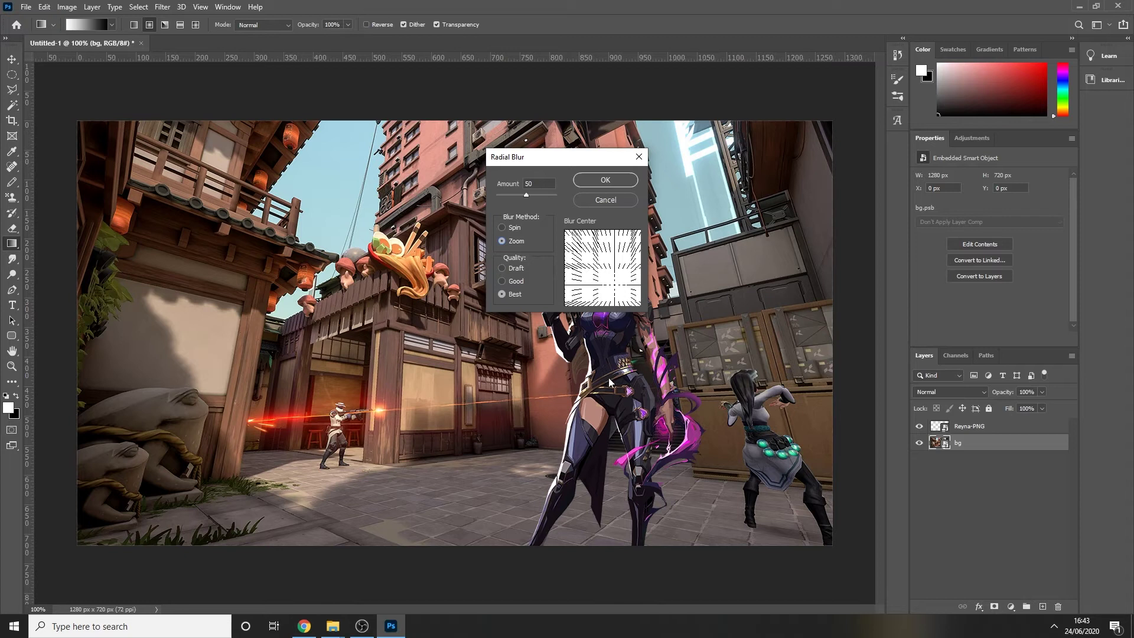
left_click(605, 180)
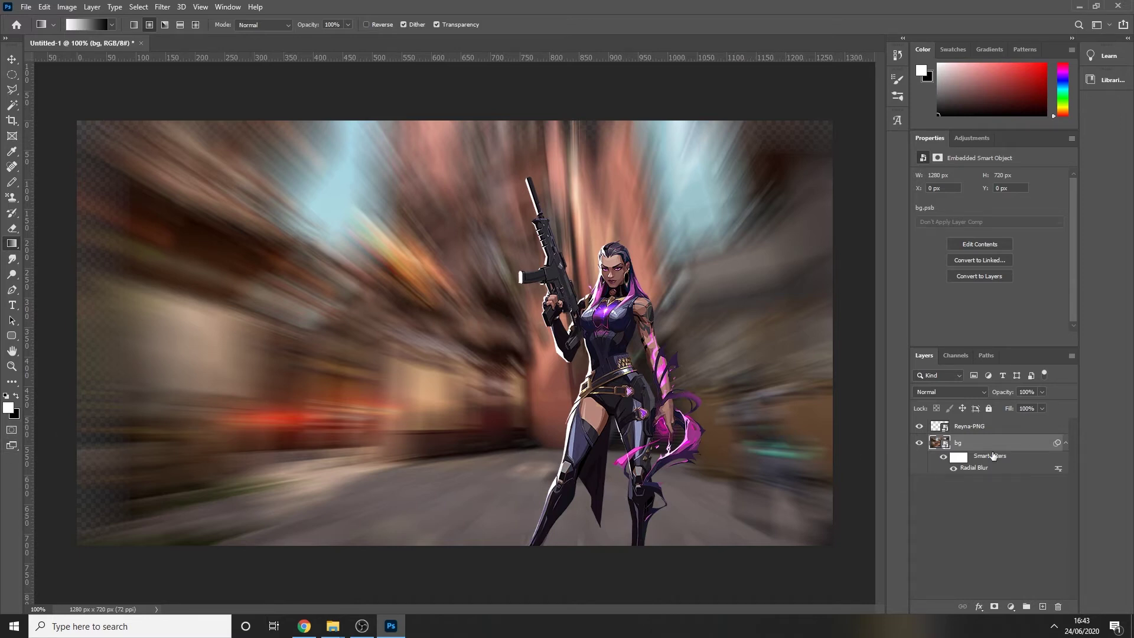
On the bg layer's smart filter mask, draw a black-to-white radial gradient from the character's waist to just beyond the canvas's upper-left corner.
left_click(960, 461)
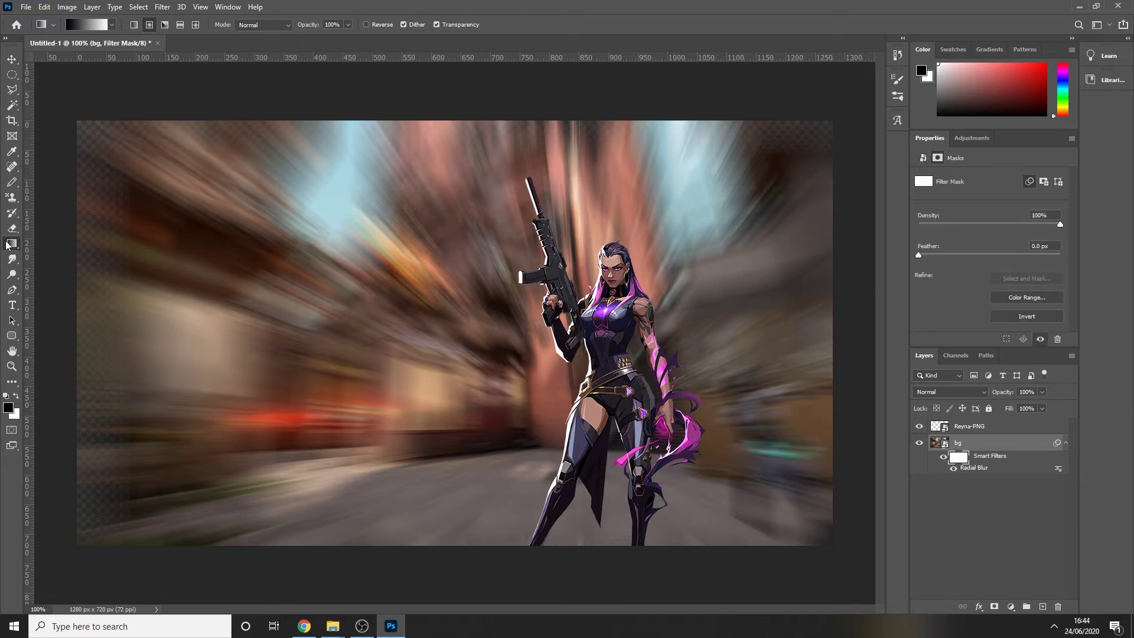
left_click(151, 27)
left_click(112, 25)
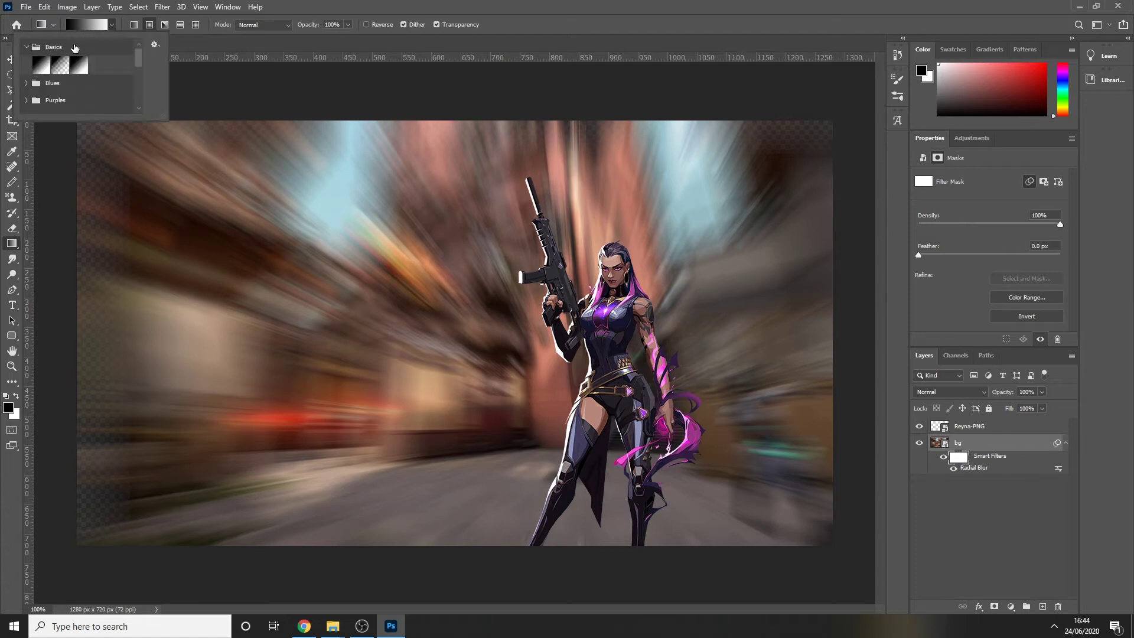
left_click(41, 66)
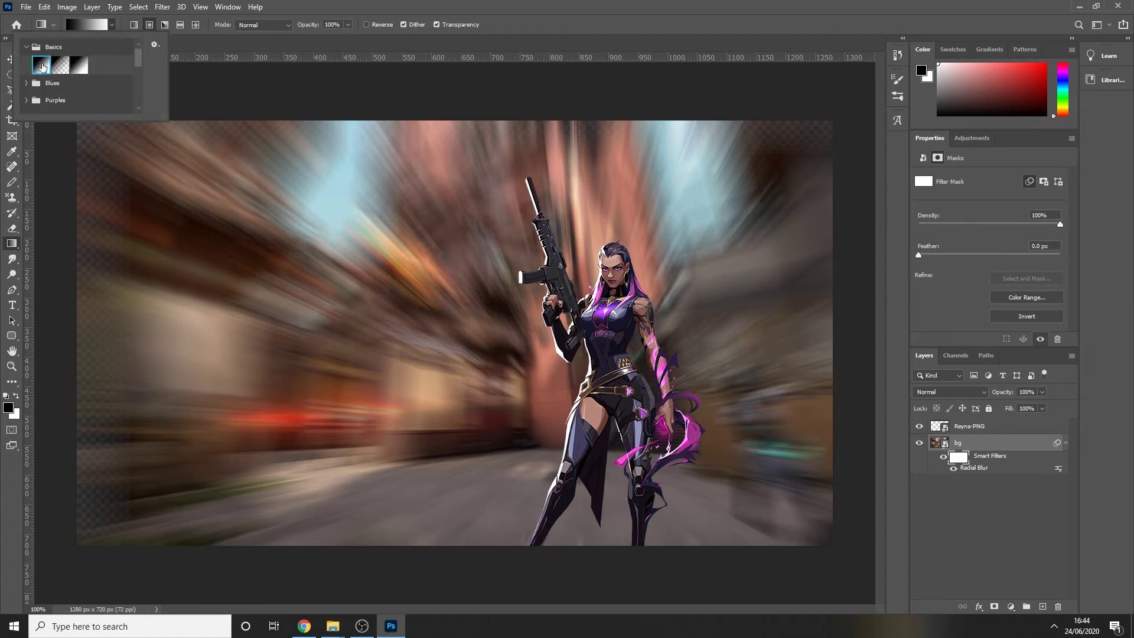
left_click(113, 25)
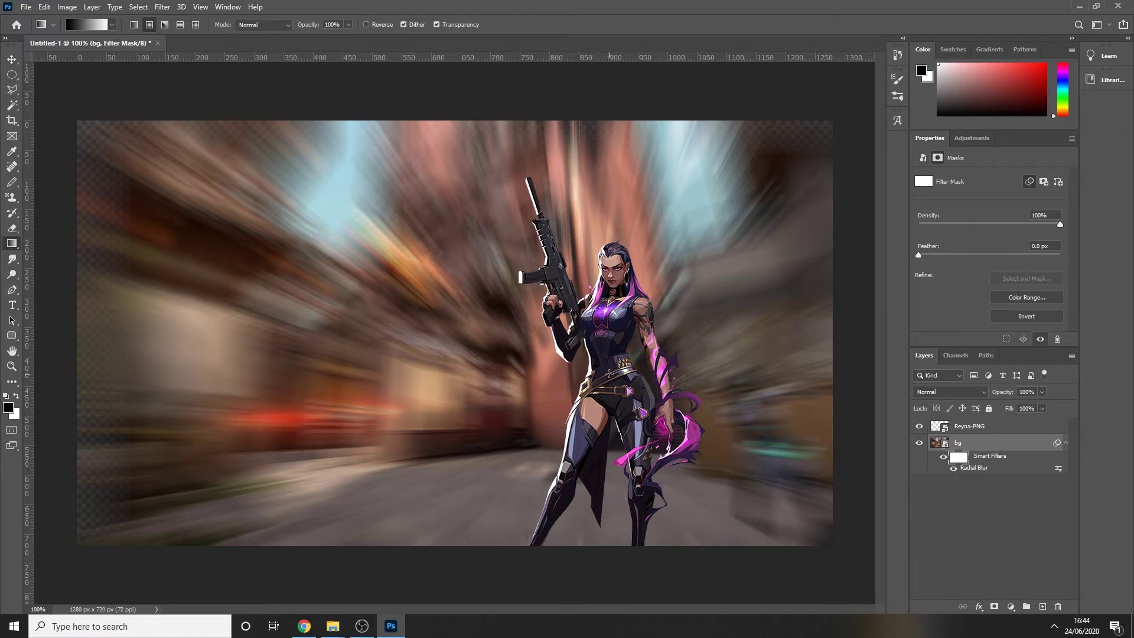
left_click_drag(608, 373, 67, 104)
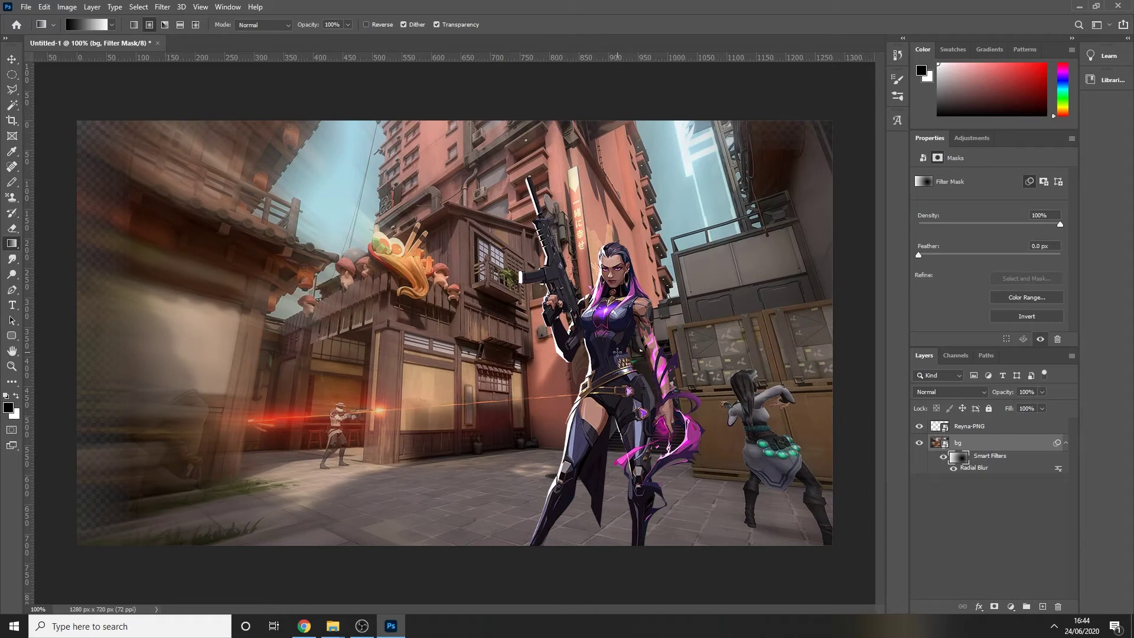
Redraw the radial gradient on the bg layer's filter mask from the character's waist to the upper-left area, clearing the blur around her.
left_click_drag(637, 412, 465, 318)
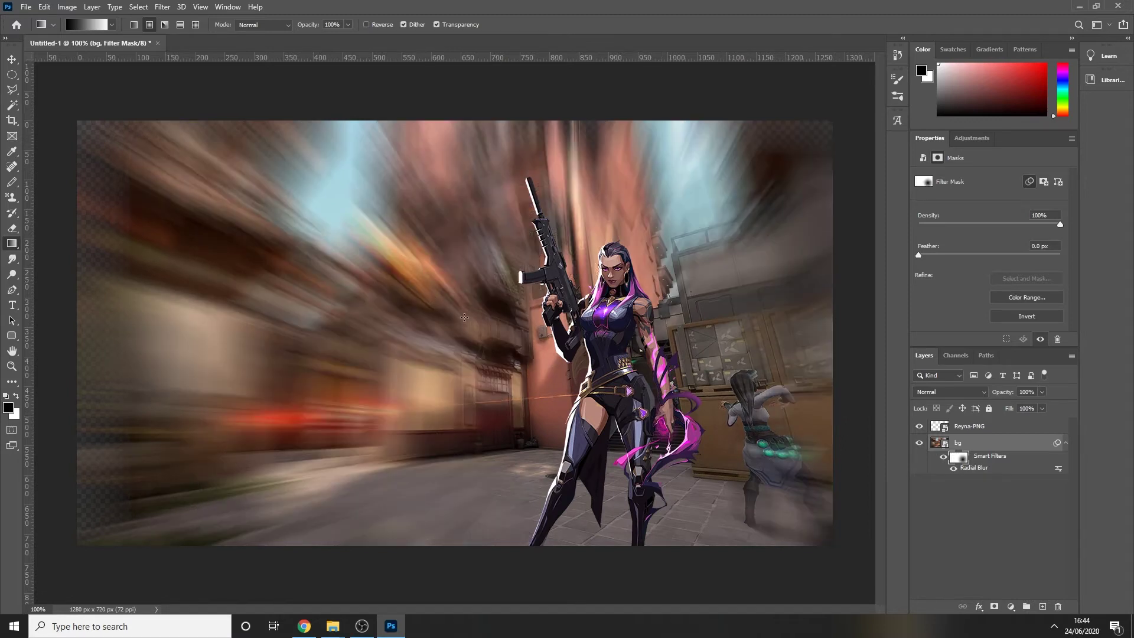
left_click_drag(619, 374, 440, 301)
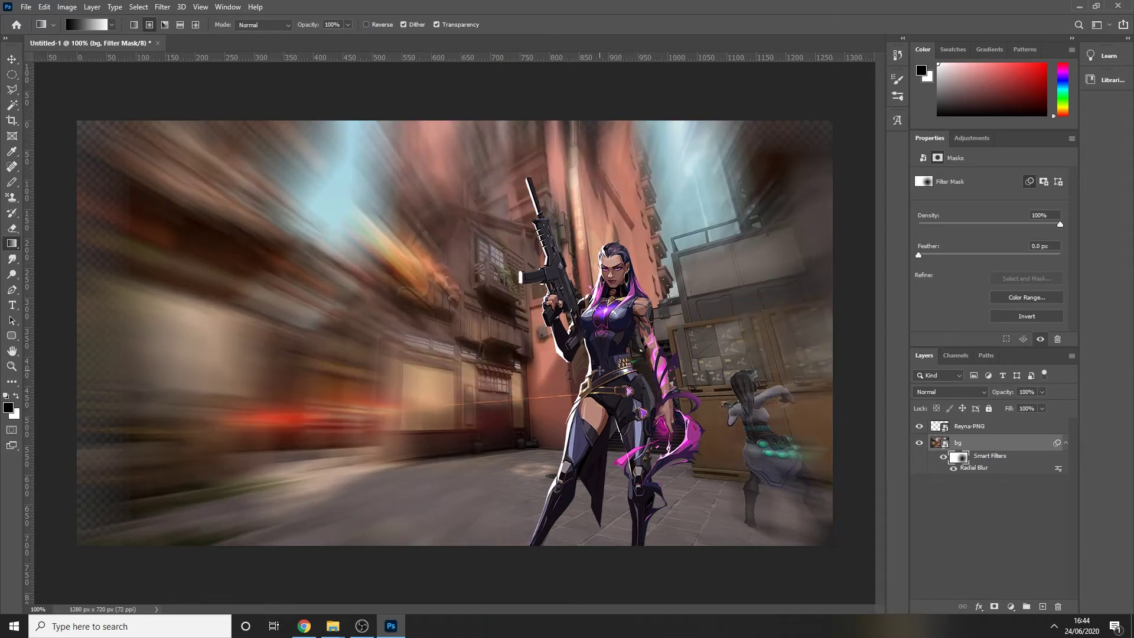
left_click_drag(598, 367, 261, 200)
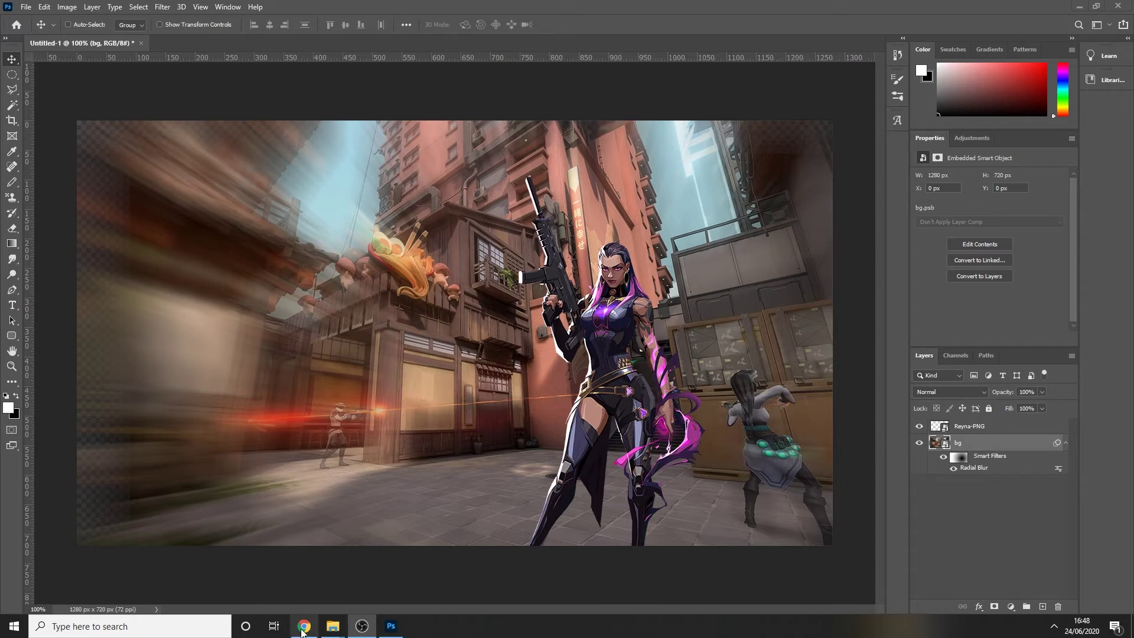
Place bg.jpg from the Thumbnail Tutorial folder again and move this copy beneath the blurred bg layer.
mouse_move(334, 624)
left_click(302, 584)
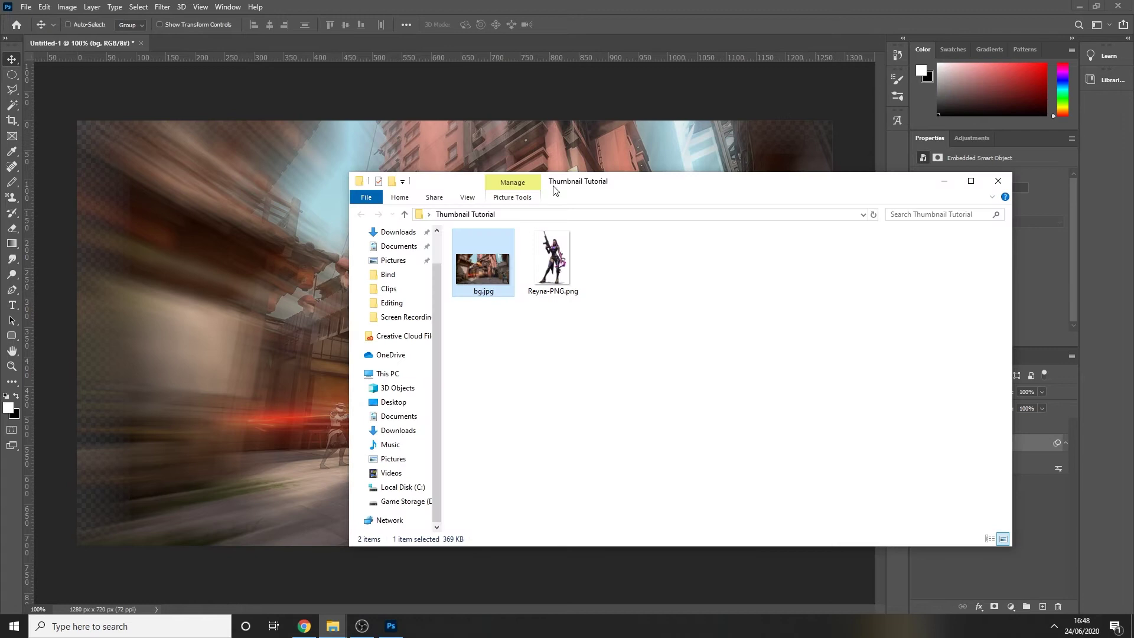
left_click_drag(506, 285, 205, 203)
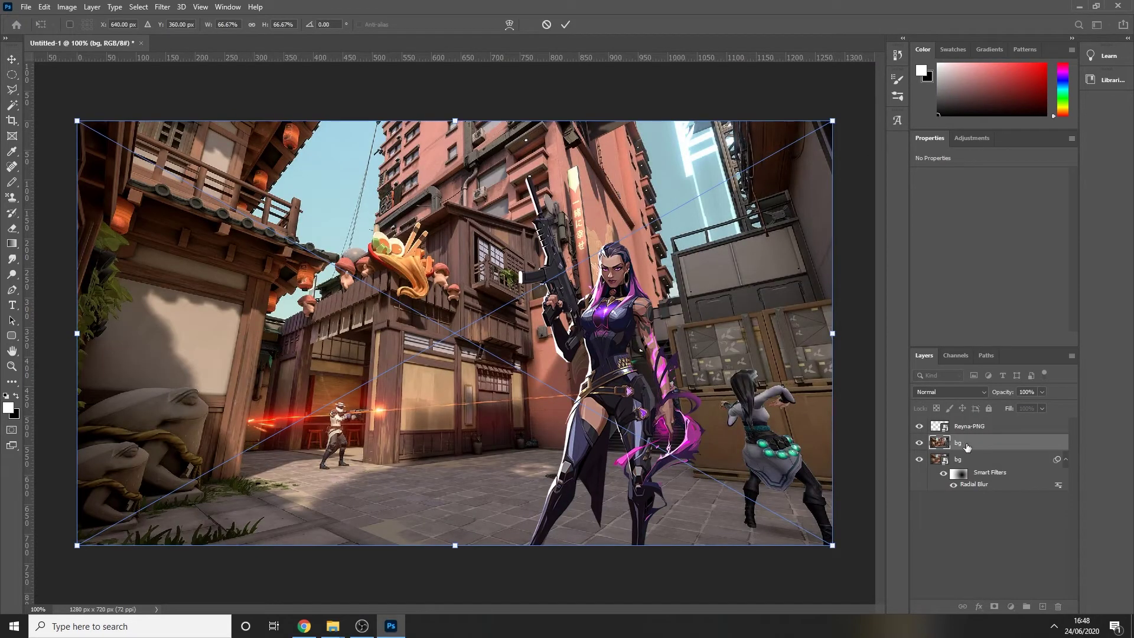
left_click_drag(973, 447, 988, 498)
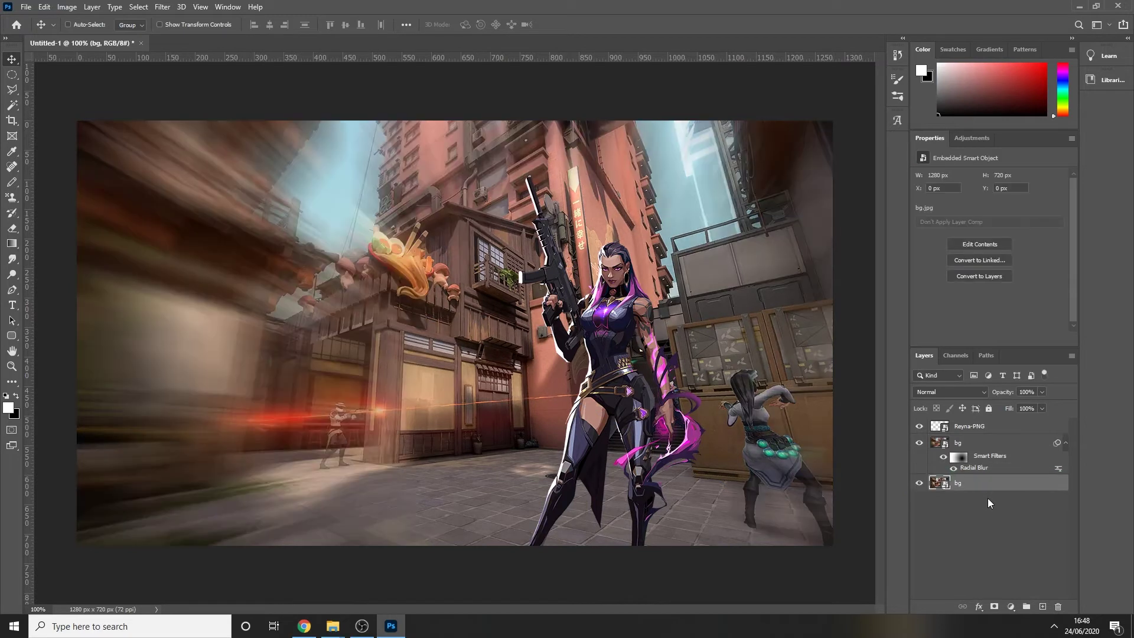
left_click(981, 543)
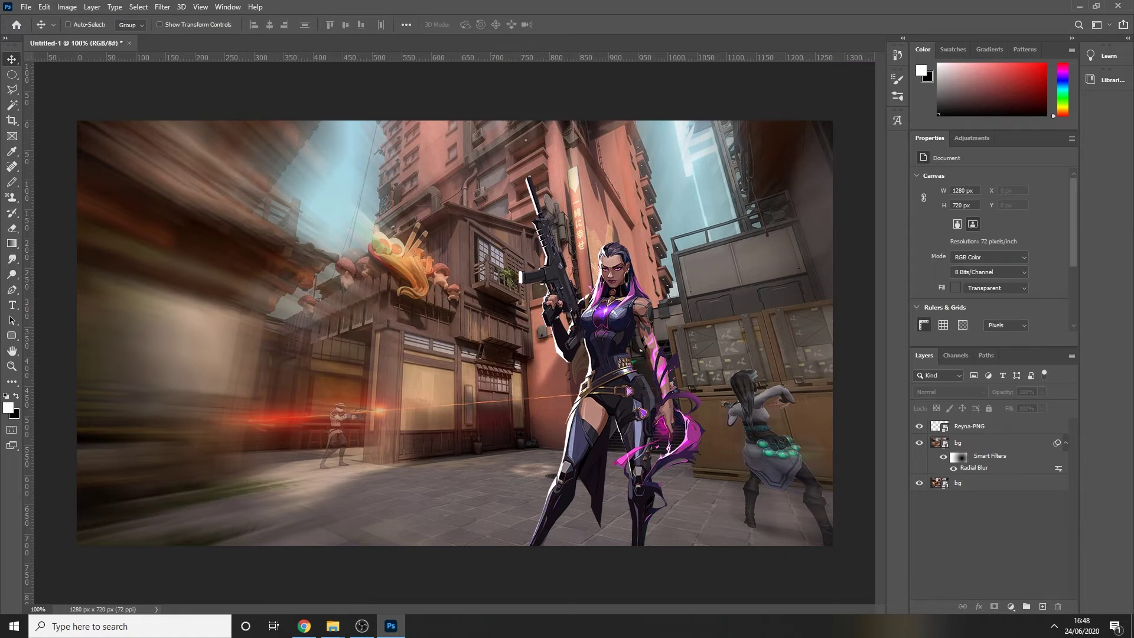
Create a new layer named Gradient directly above the blurred bg layer.
key("alt+[")
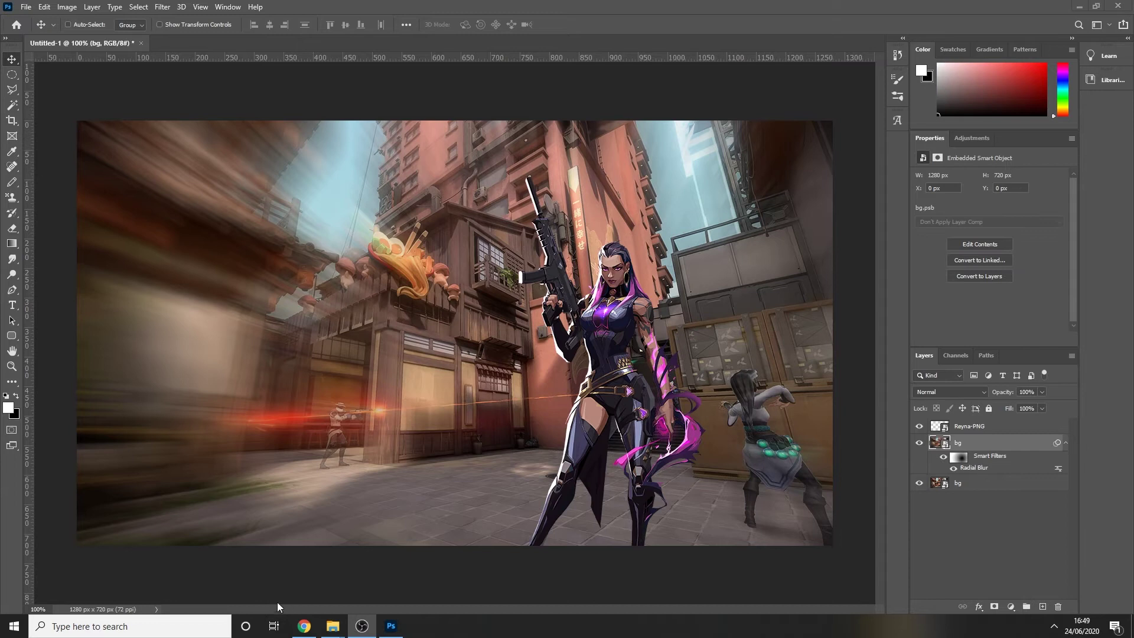
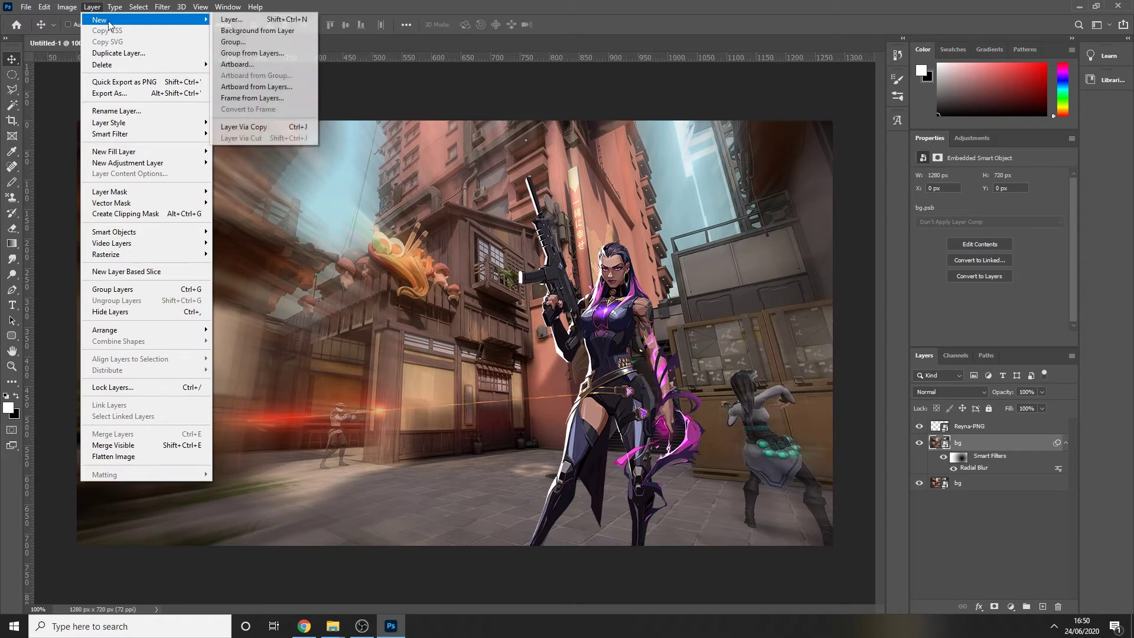
left_click(236, 19)
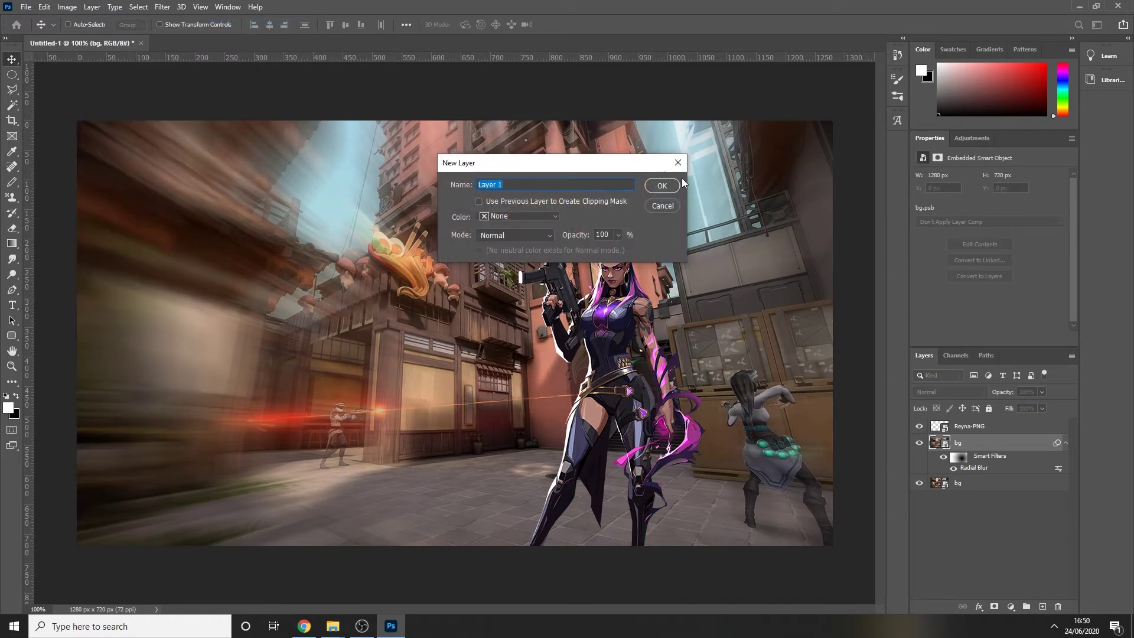
type("Gradient")
key("Return")
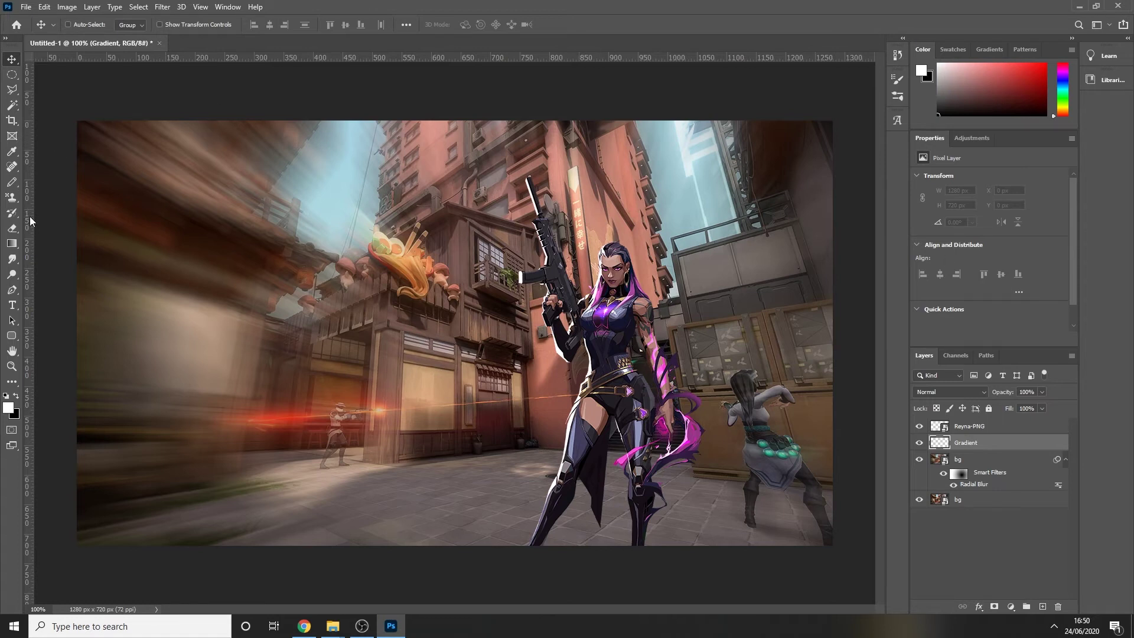
Set up a linear gradient whose start colour is the dark purple #2f1b3e sampled from the character's purple energy wisps.
left_click(11, 244)
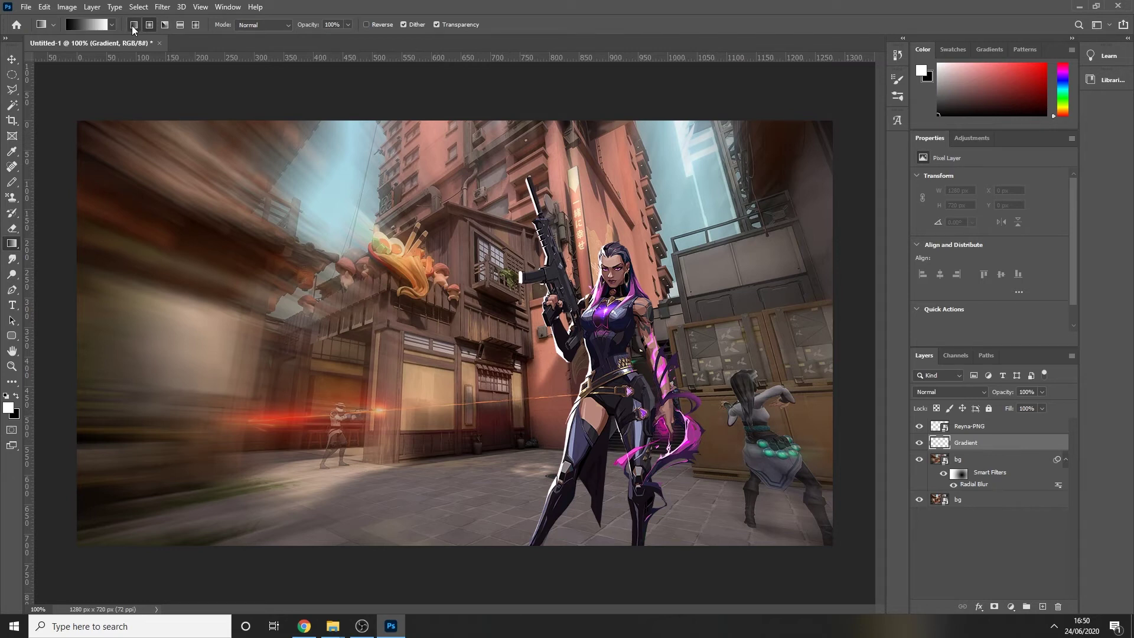
left_click(82, 31)
left_click_drag(765, 159, 862, 94)
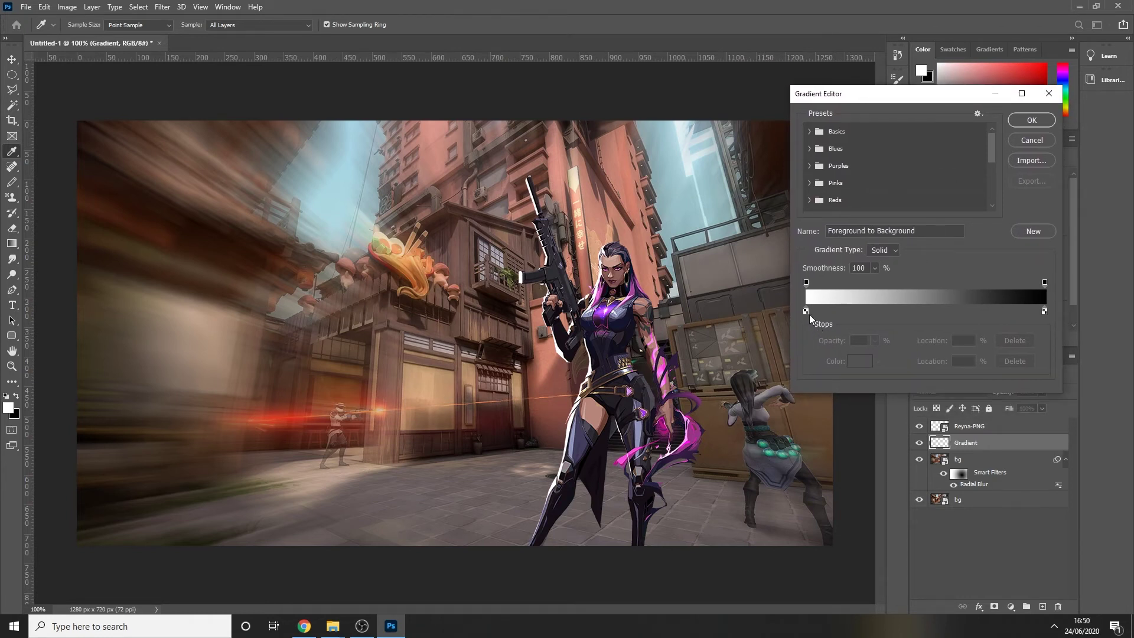
left_click(807, 283)
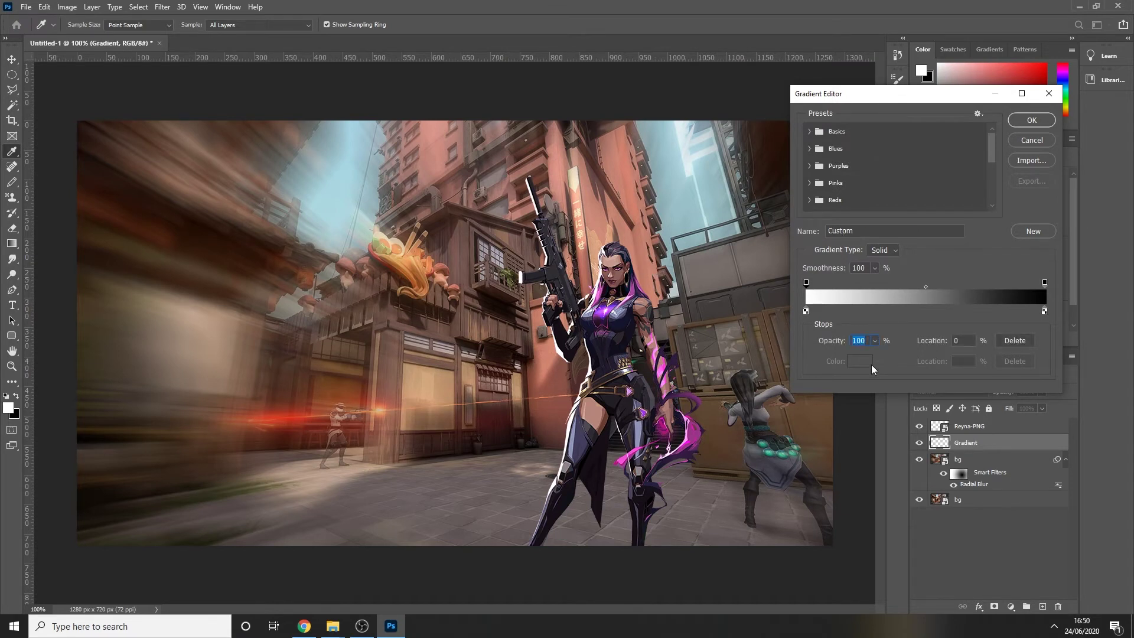
left_click(807, 311)
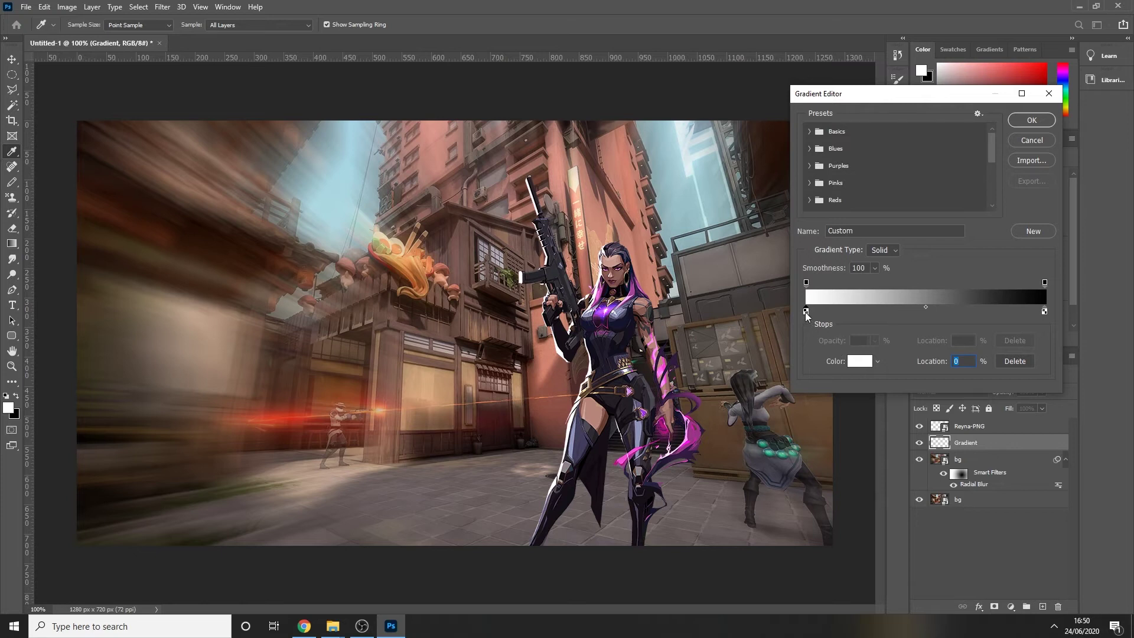
left_click(860, 362)
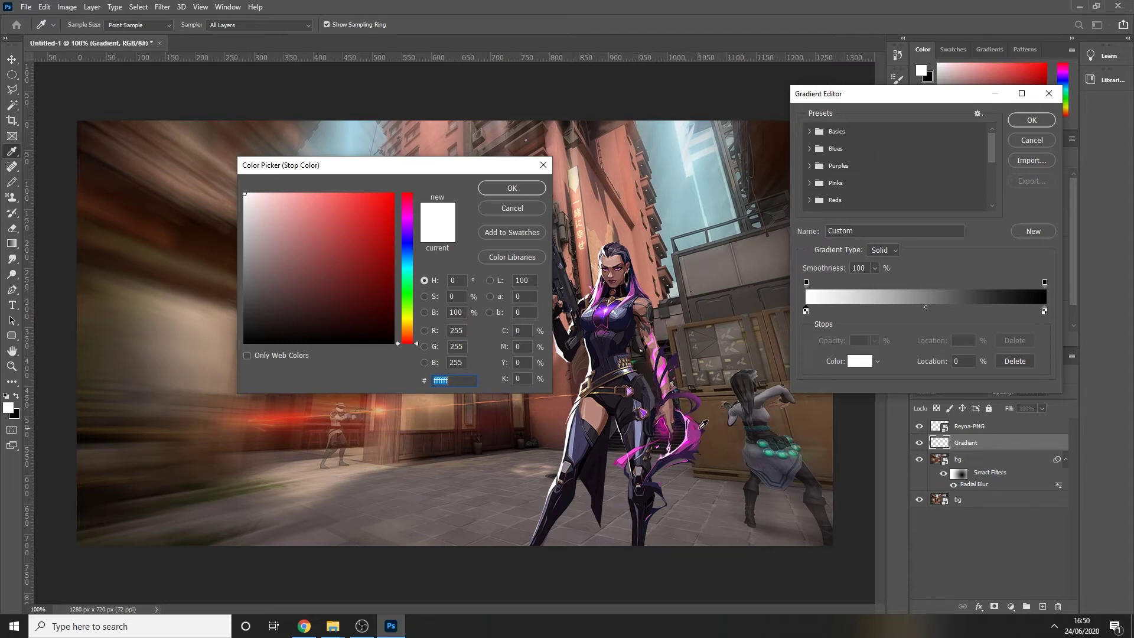
left_click(675, 360)
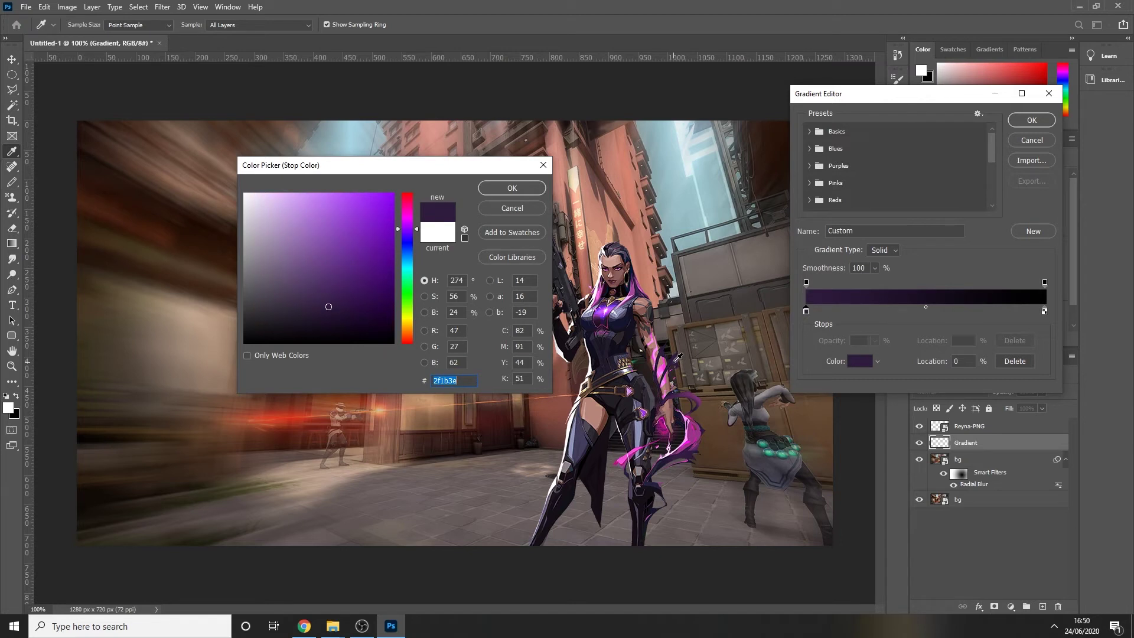
left_click(512, 188)
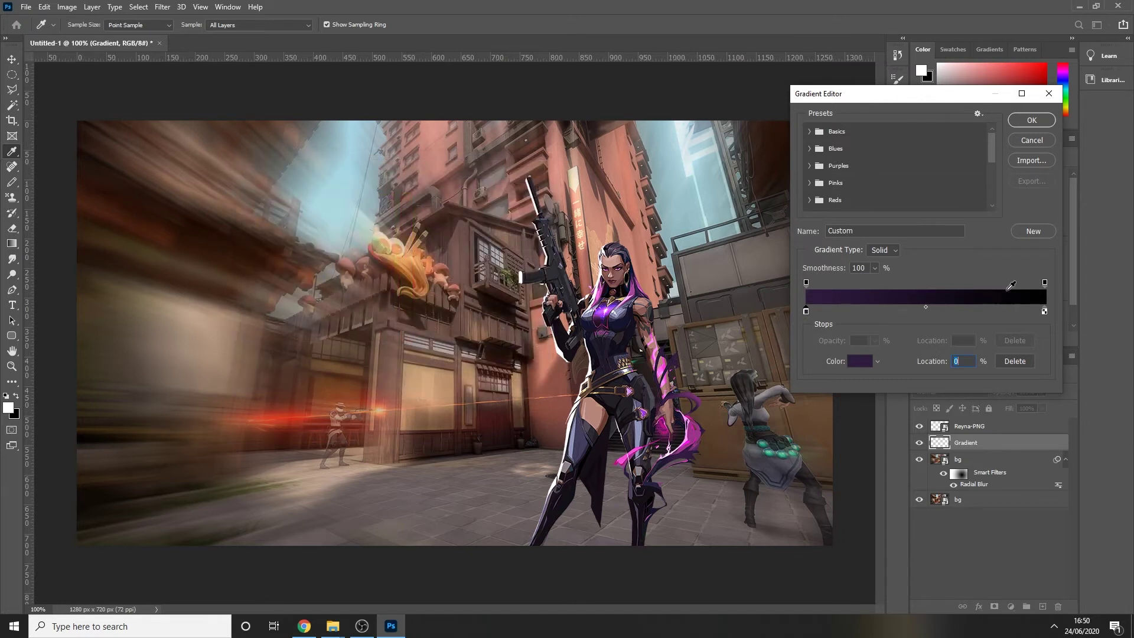
Set the gradient's end colour to the bright pink #f54fd8 sampled from the character's wisps and accept the gradient.
left_click(1045, 310)
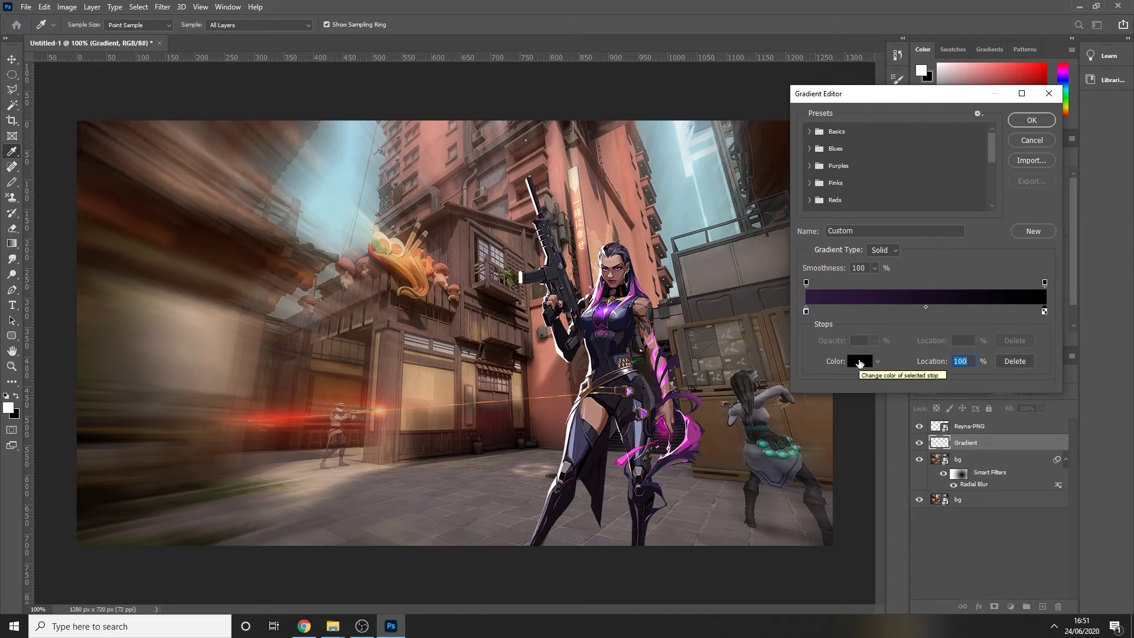
left_click(859, 362)
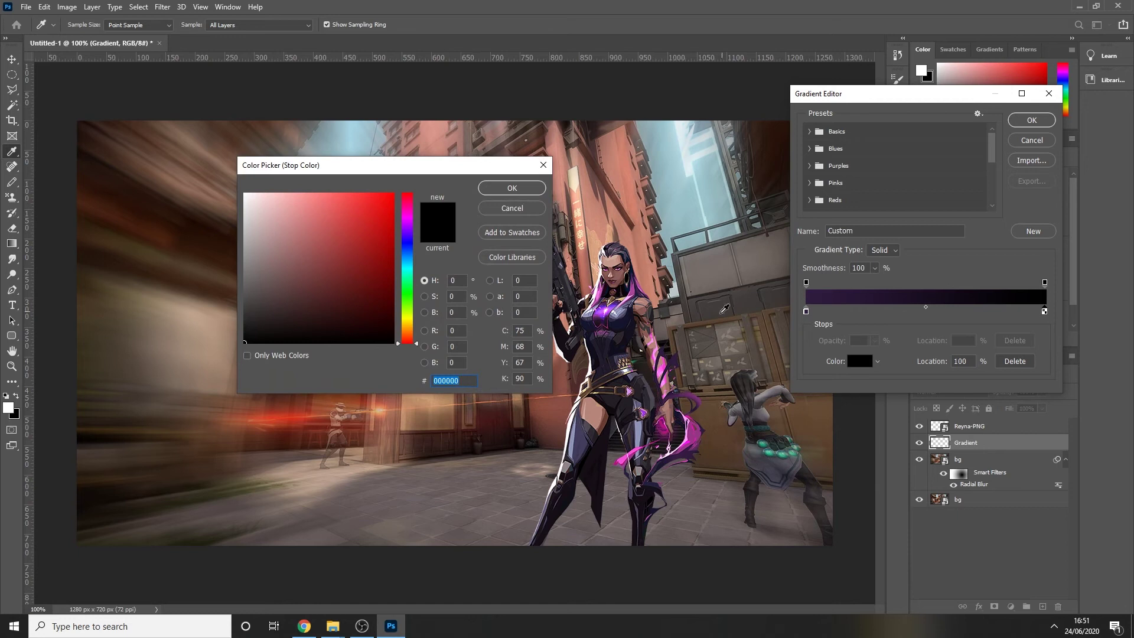
left_click(628, 453)
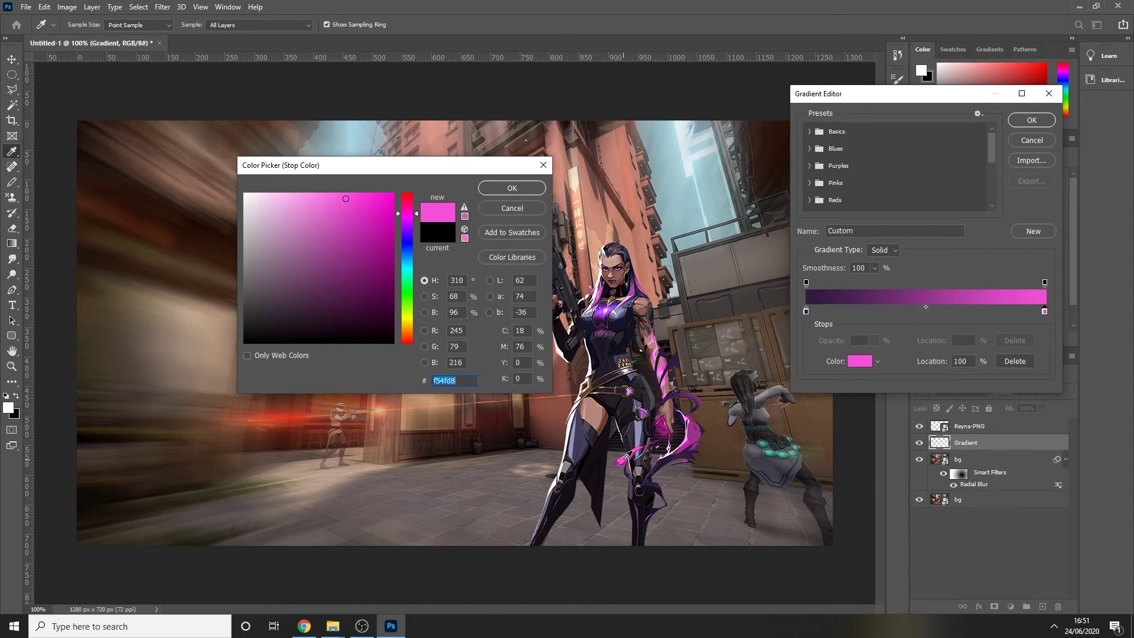
left_click(496, 188)
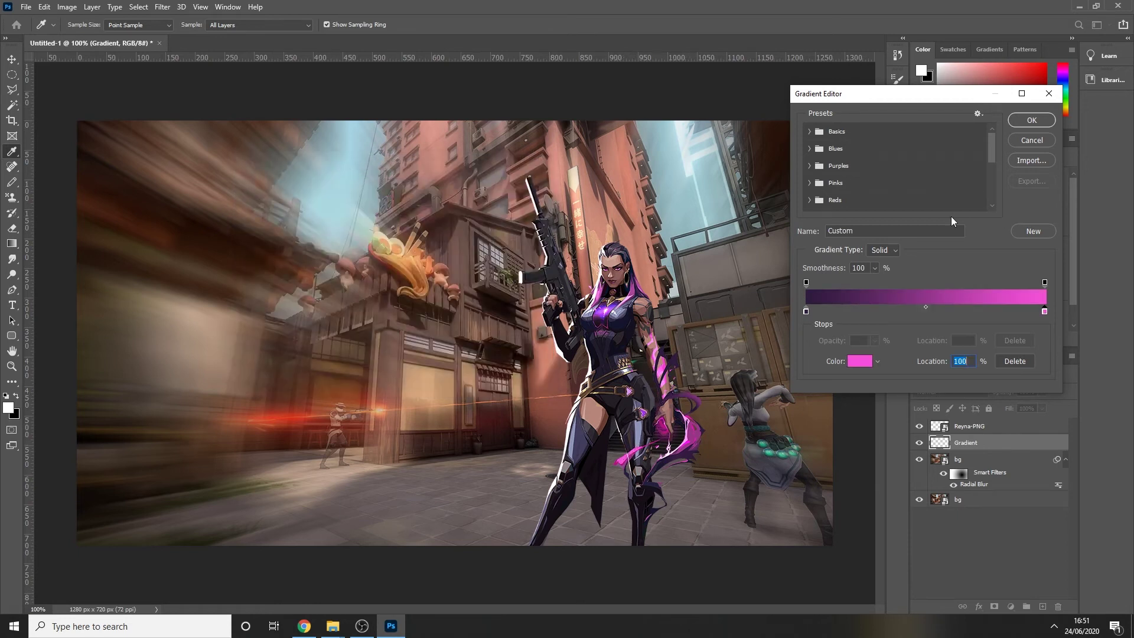
left_click(1031, 122)
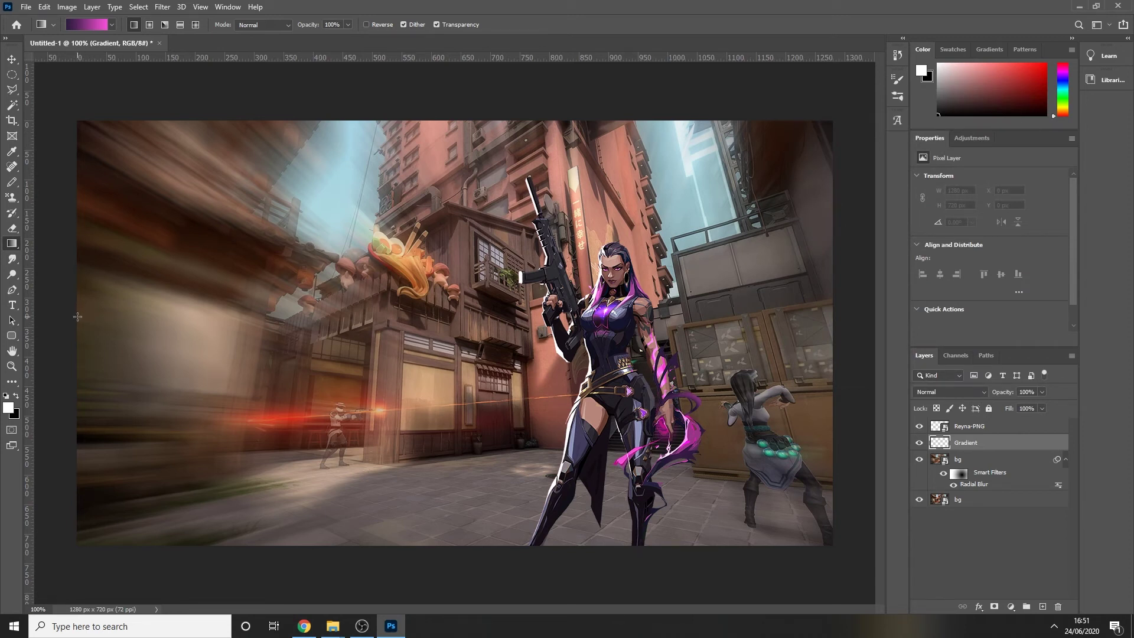
Fill the Gradient layer with the purple-to-pink gradient from the canvas's left edge to its right edge and set its blend mode to Overlay.
left_click_drag(78, 317, 833, 304)
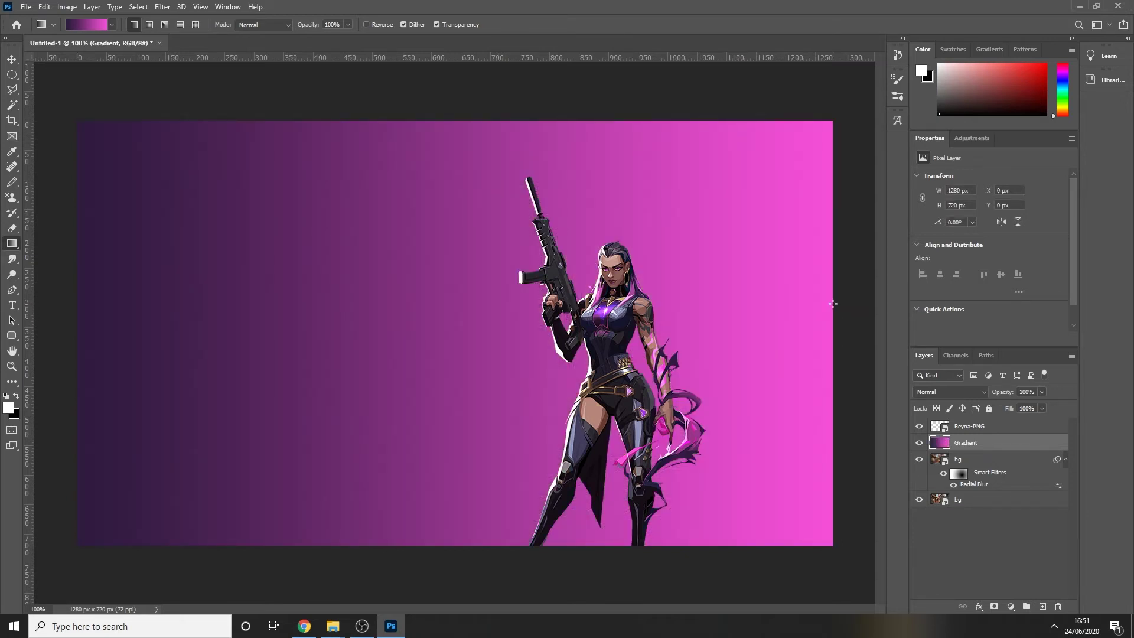
left_click(937, 395)
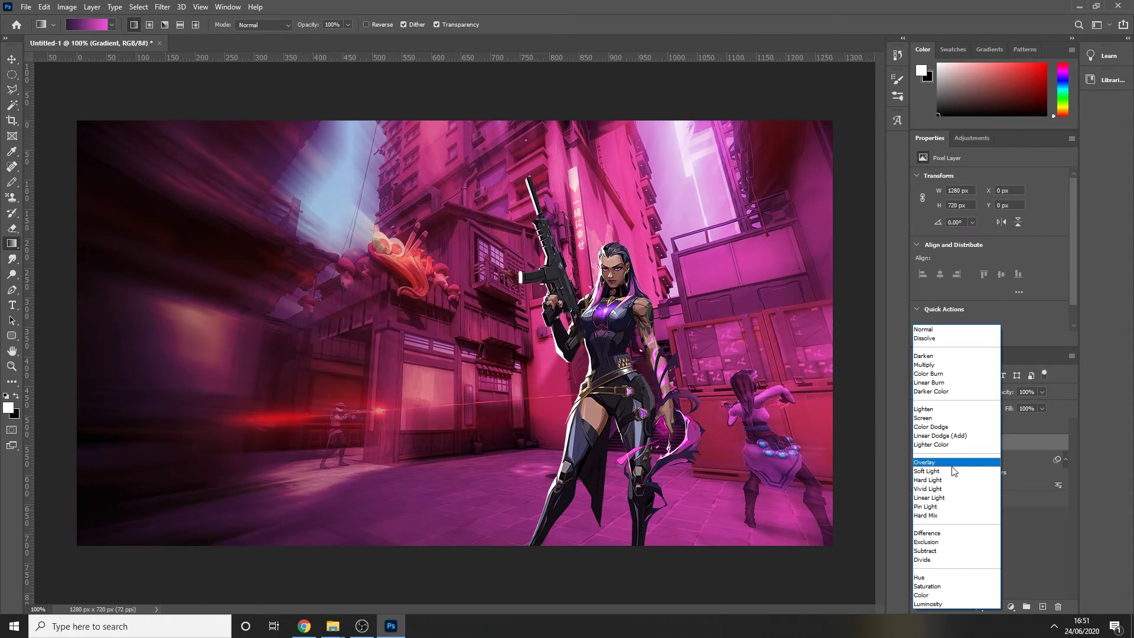
left_click(952, 465)
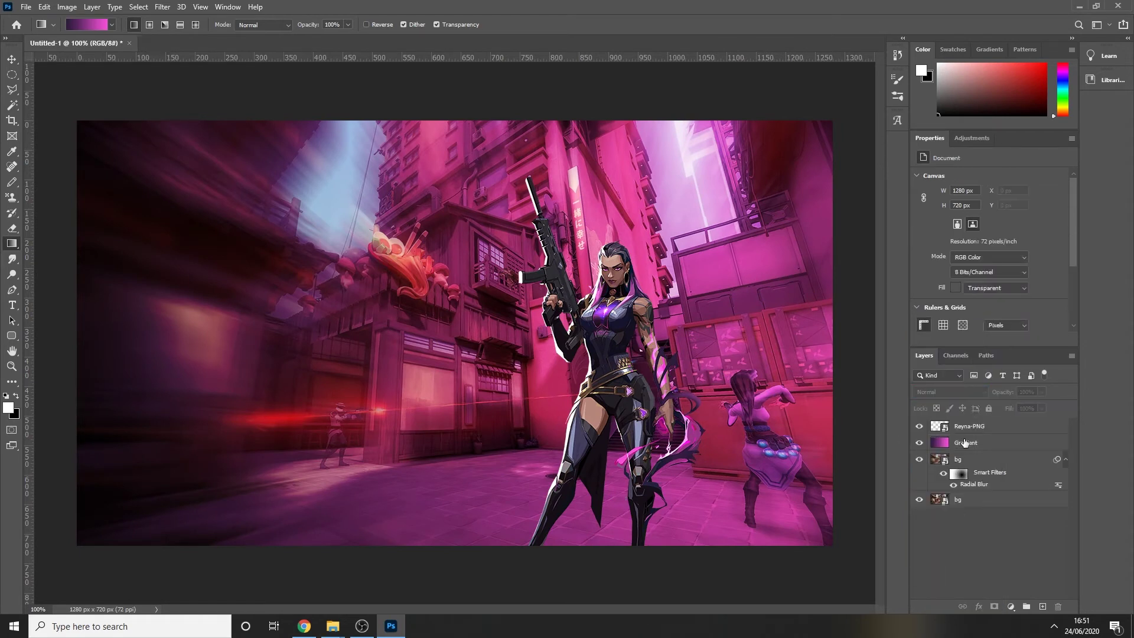
Try reduced opacities on the Gradient layer and return it to 100%.
left_click(1042, 392)
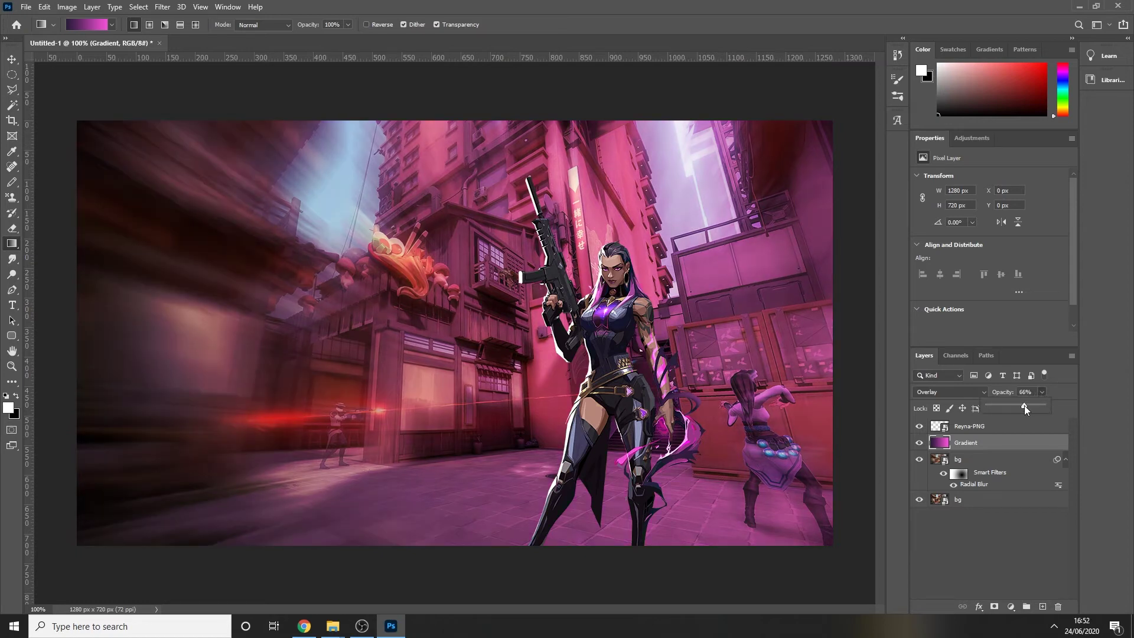
left_click_drag(1011, 406, 1058, 403)
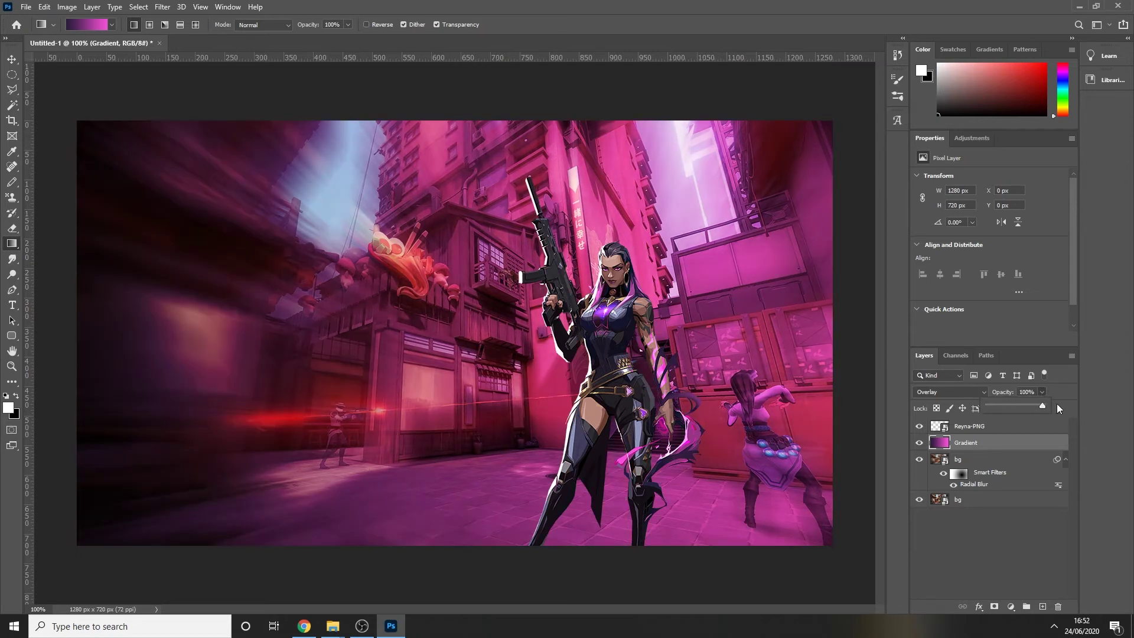
left_click(985, 447)
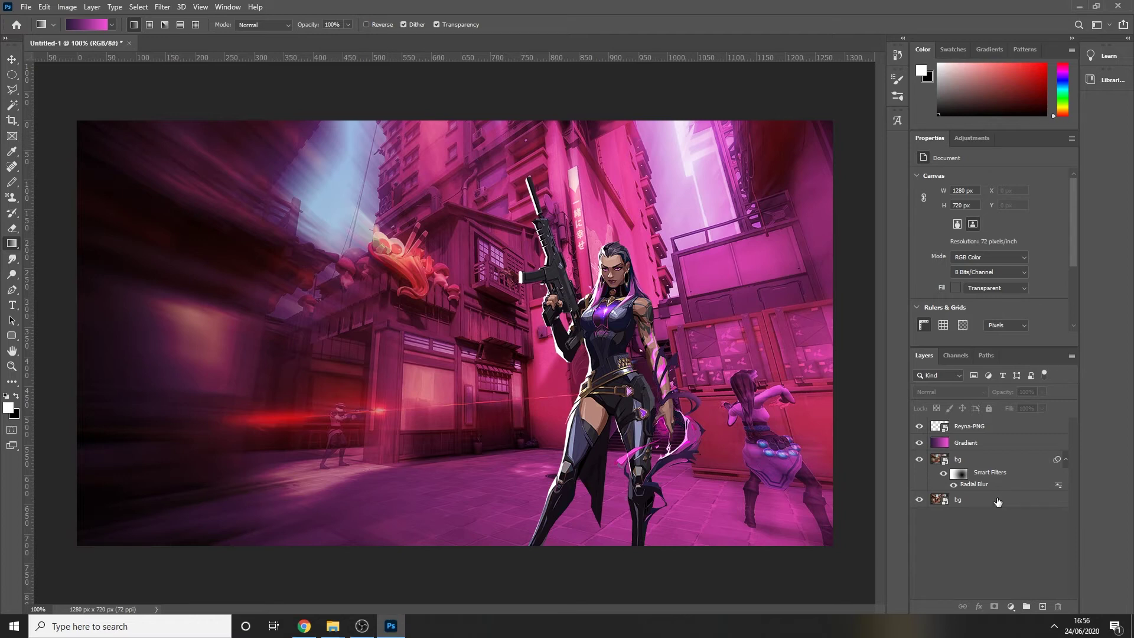
Group the Gradient layer and both bg layers into a group named Background.
left_click(997, 444)
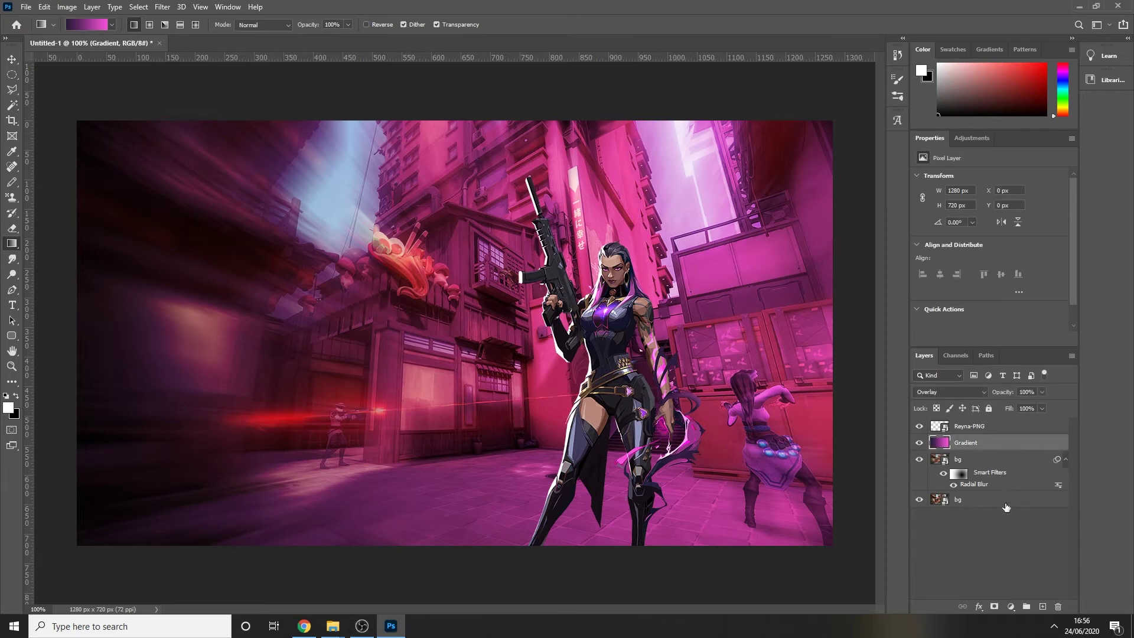
left_click(1016, 464, "ctrl")
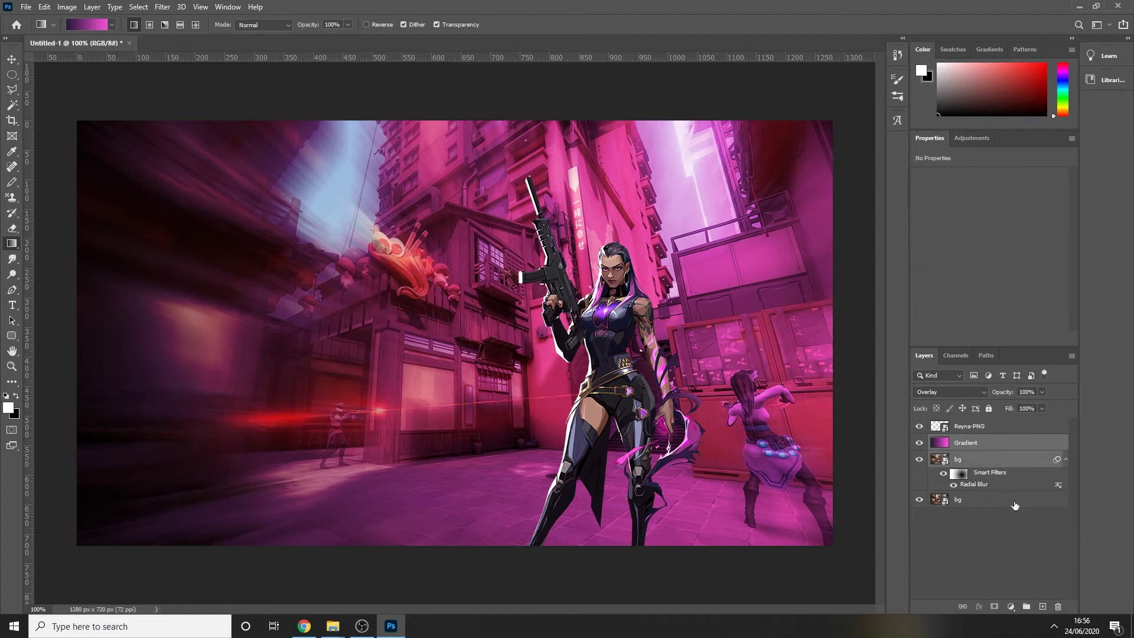
left_click(996, 501, "ctrl")
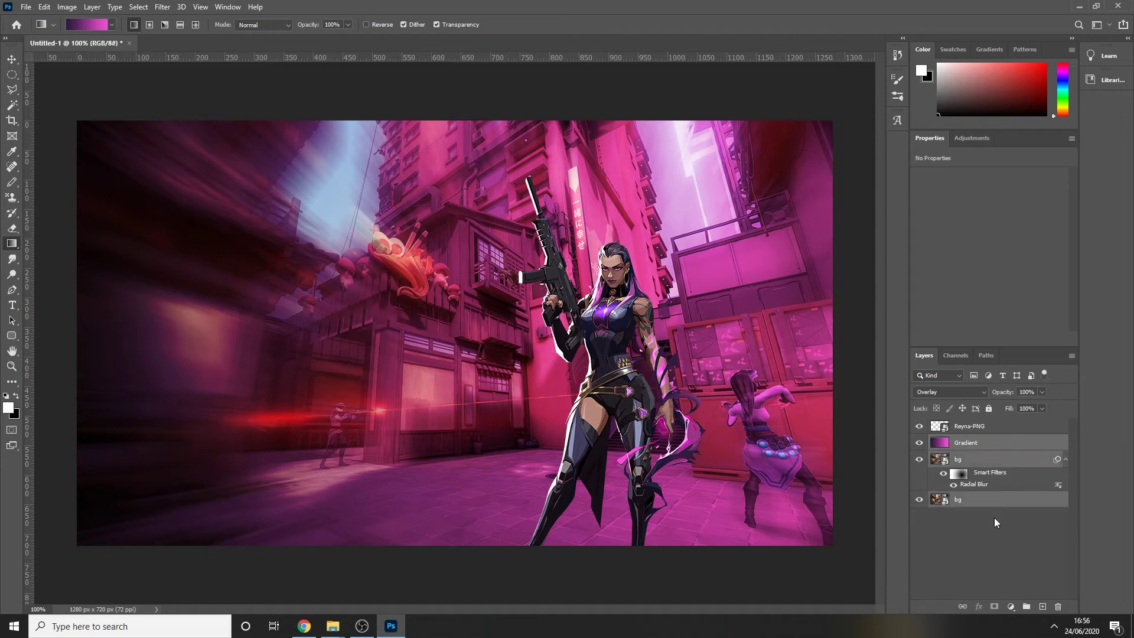
right_click(1006, 458)
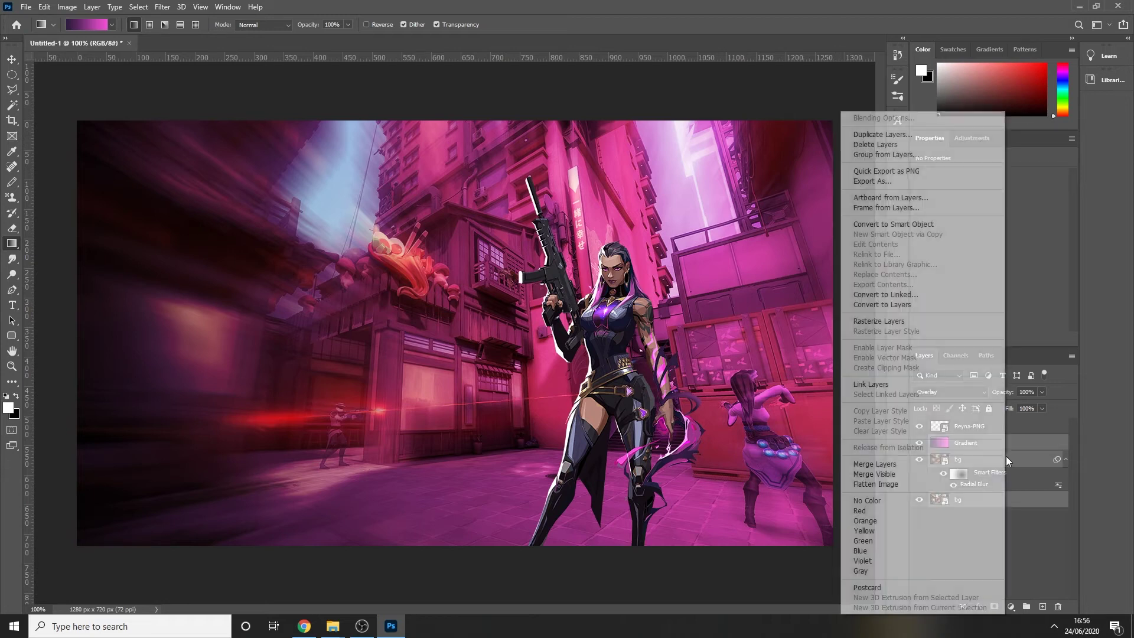
left_click(931, 156)
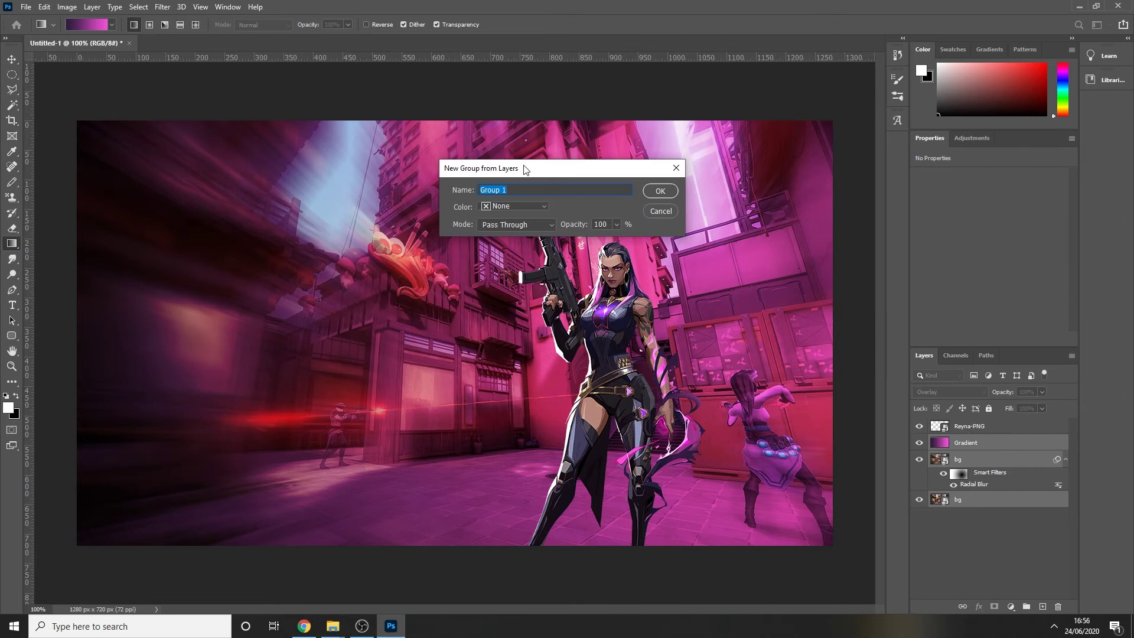
type("b")
key("Return")
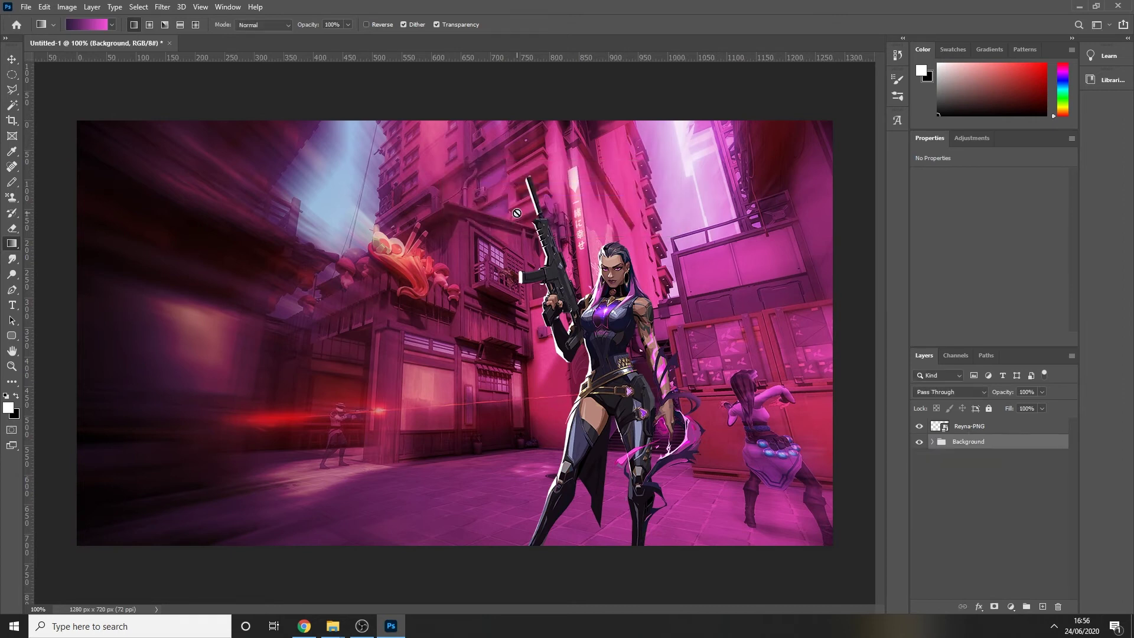
left_click(933, 442)
left_click(932, 442)
left_click(1002, 532)
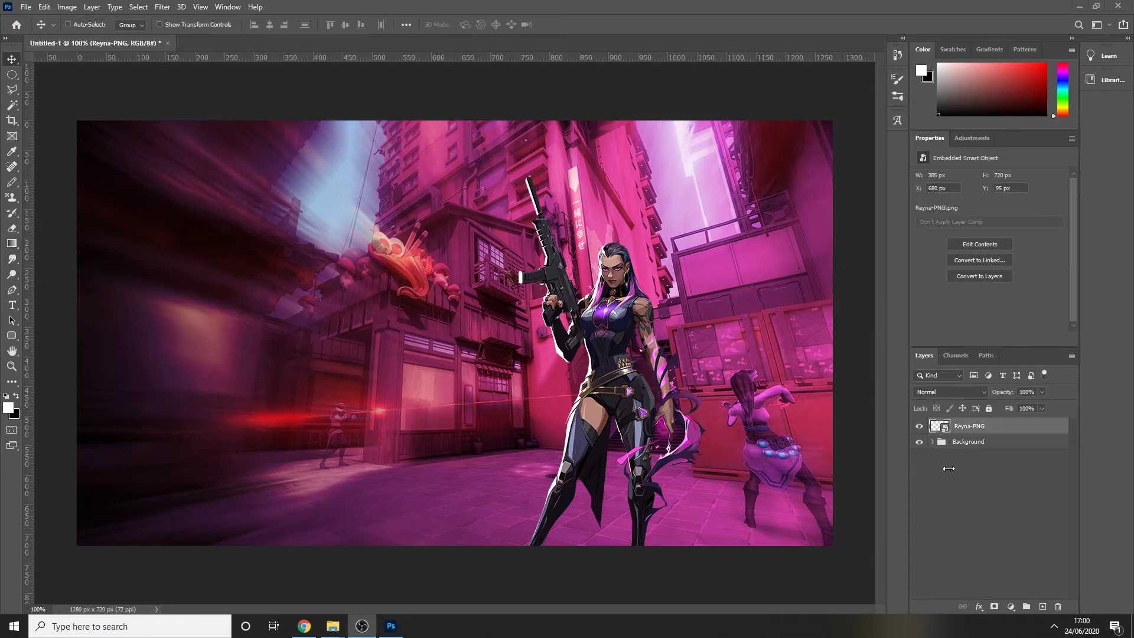
Duplicate the Reyna-PNG layer under the name Reyna OG.
right_click(1002, 427)
left_click(1001, 423)
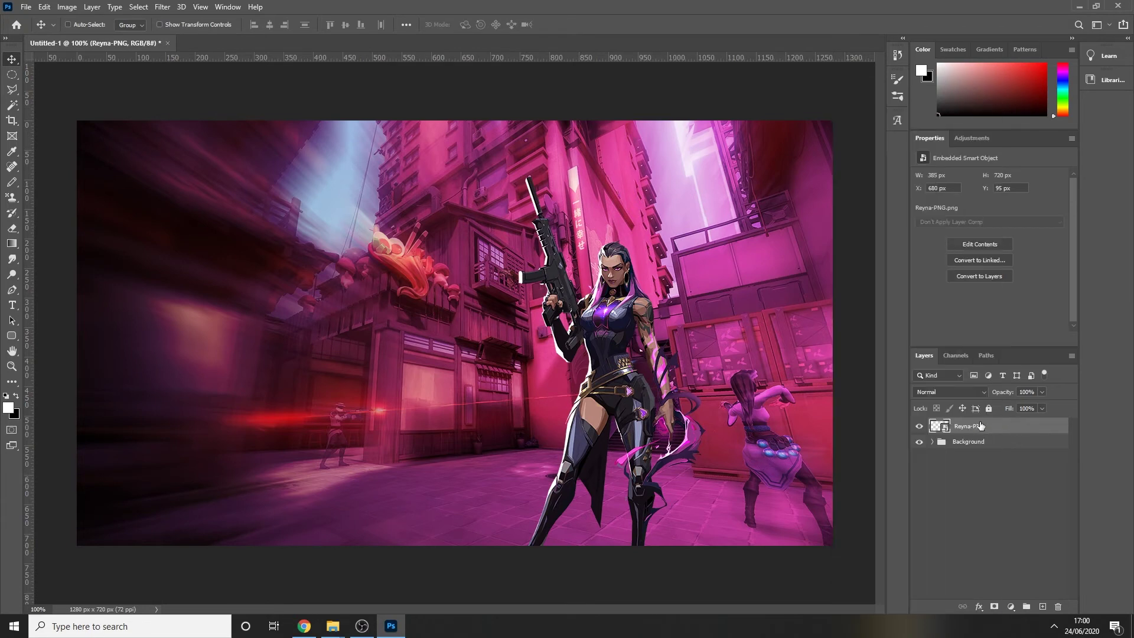
right_click(1006, 426)
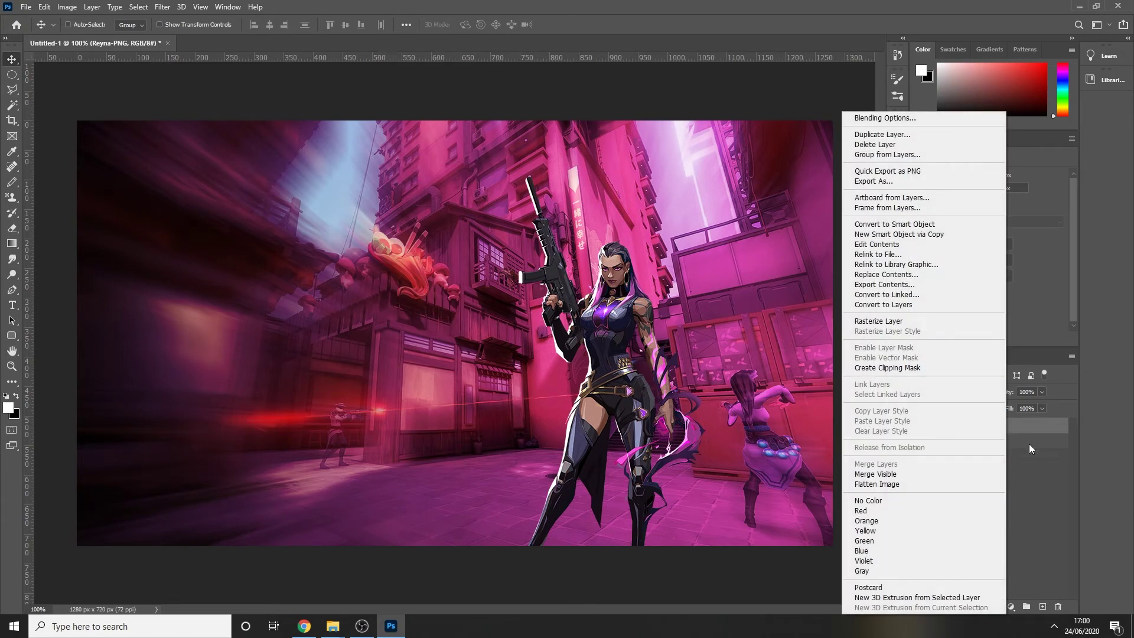
left_click(886, 134)
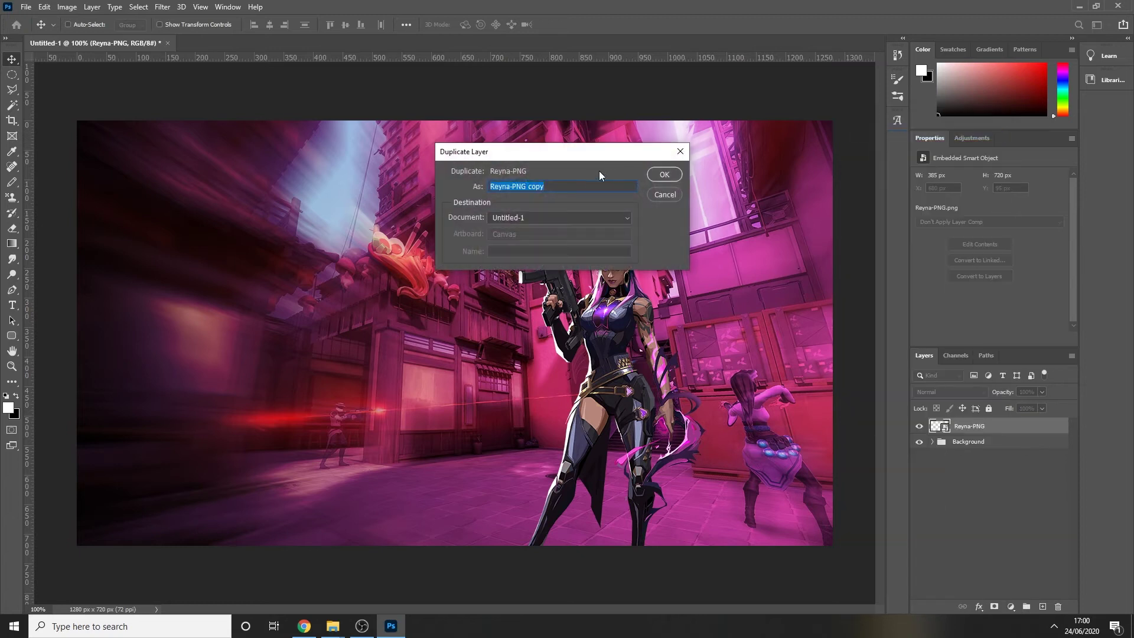
type("Reyna OG")
key("Return")
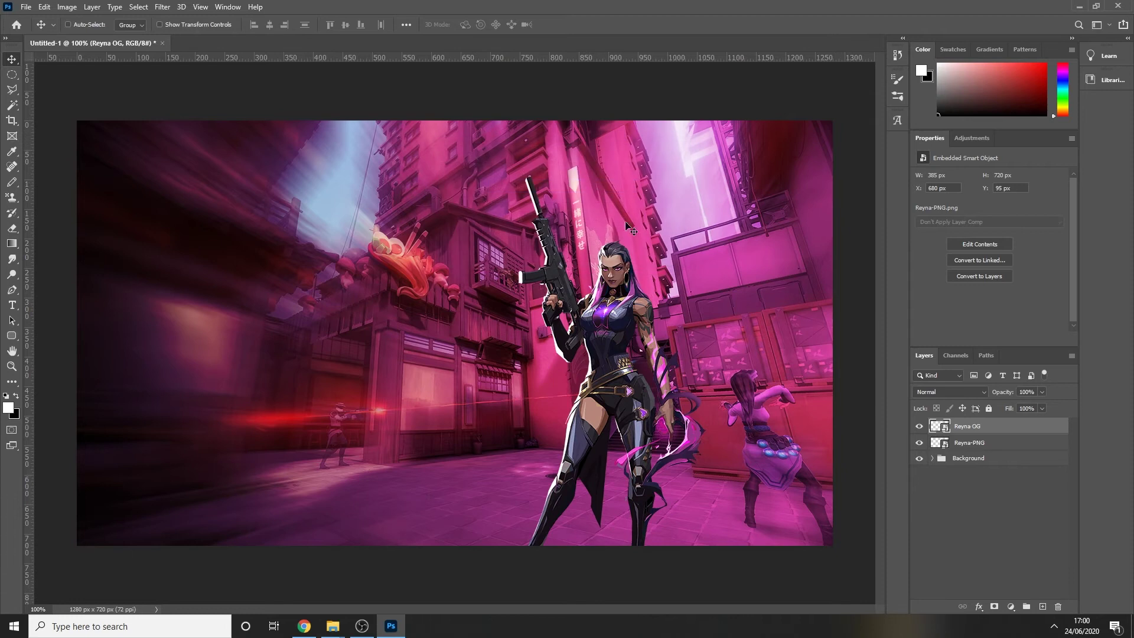
Rename the original Reyna-PNG layer as Reyna Large.
double_click(974, 443)
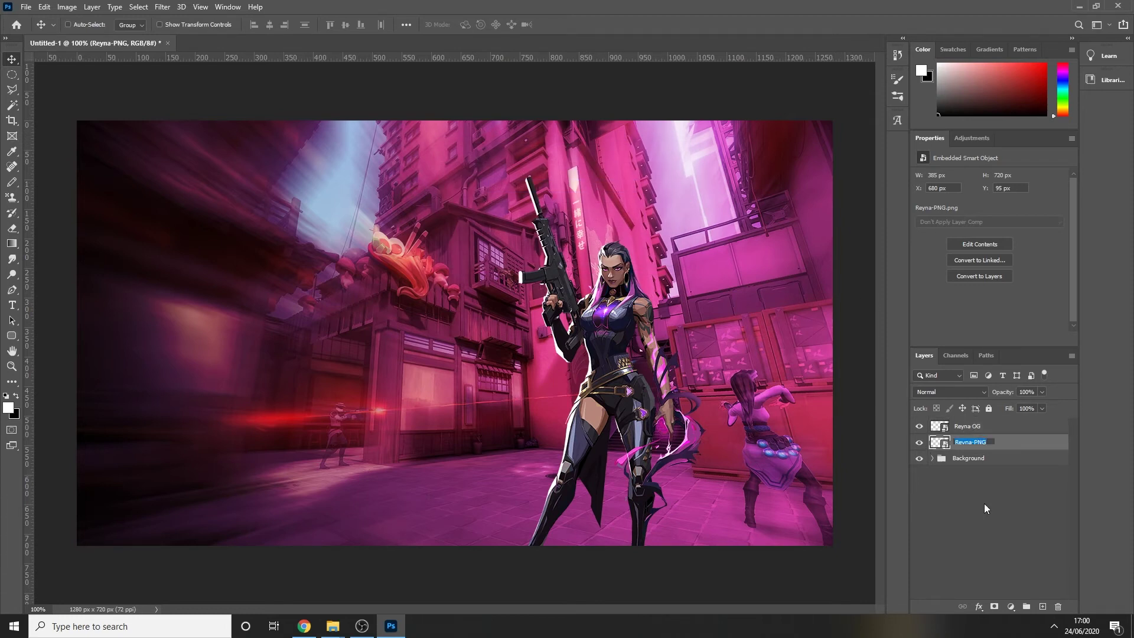
type("Reyna Large")
key("Return")
Hide the Reyna OG layer and scale the Reyna Large layer up to about 85.35%.
left_click(977, 430)
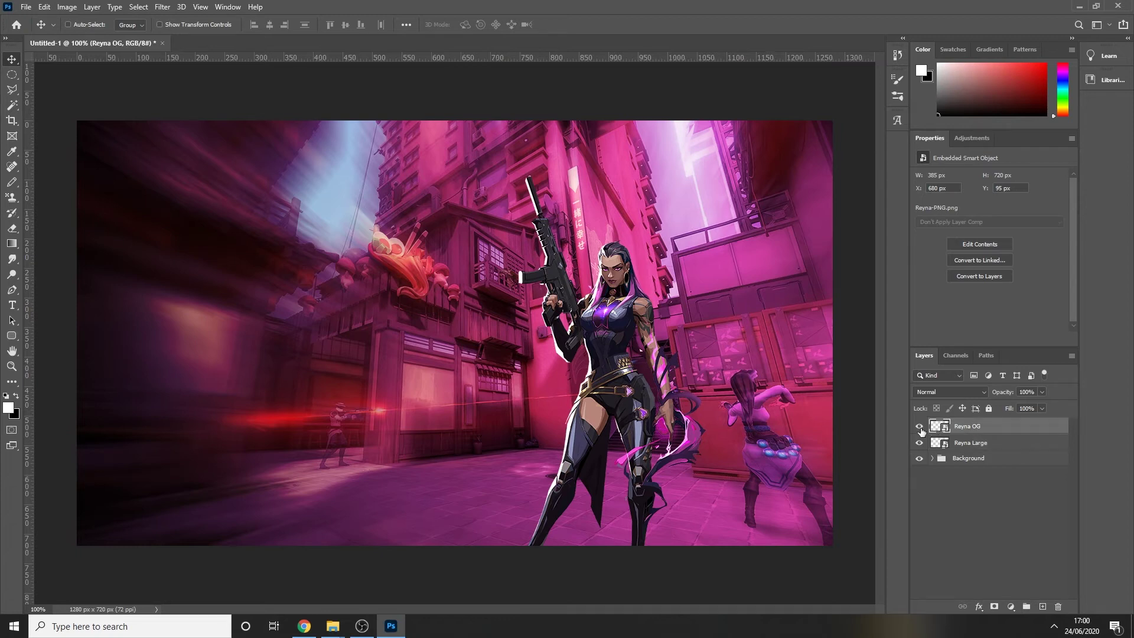
left_click(920, 427)
double_click(982, 442)
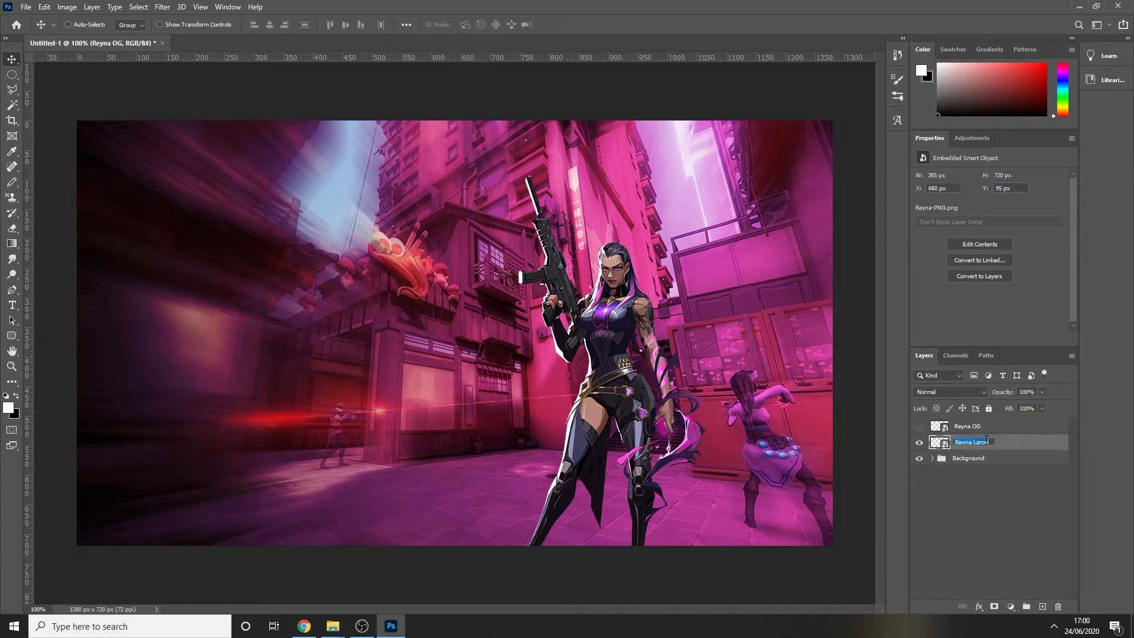
left_click(1022, 444)
key("ctrl+t")
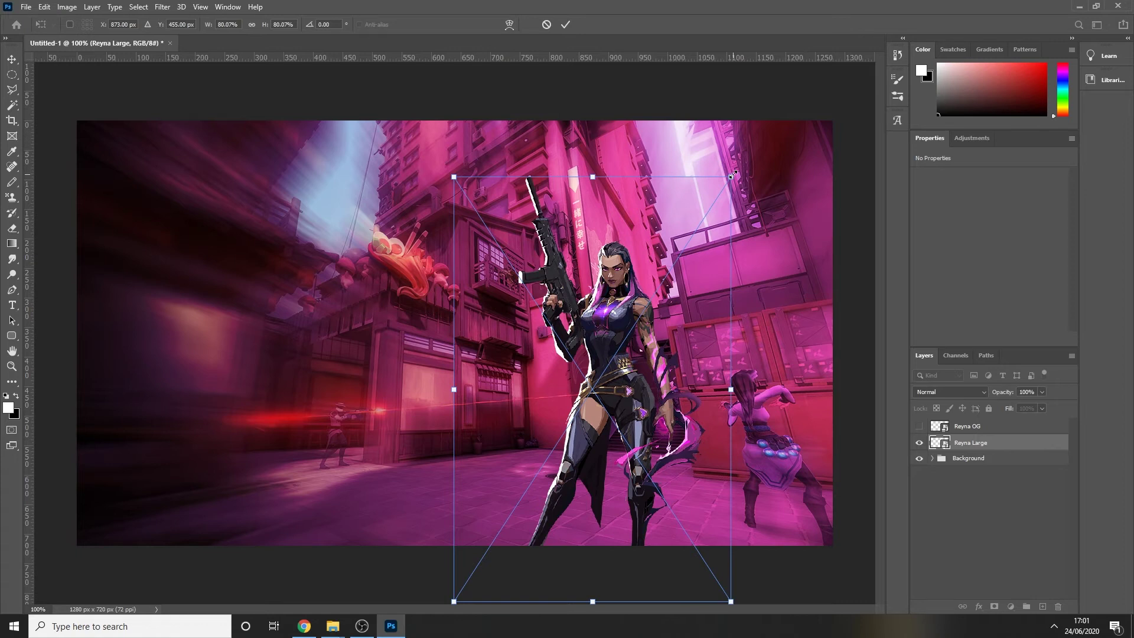
left_click_drag(731, 176, 748, 149)
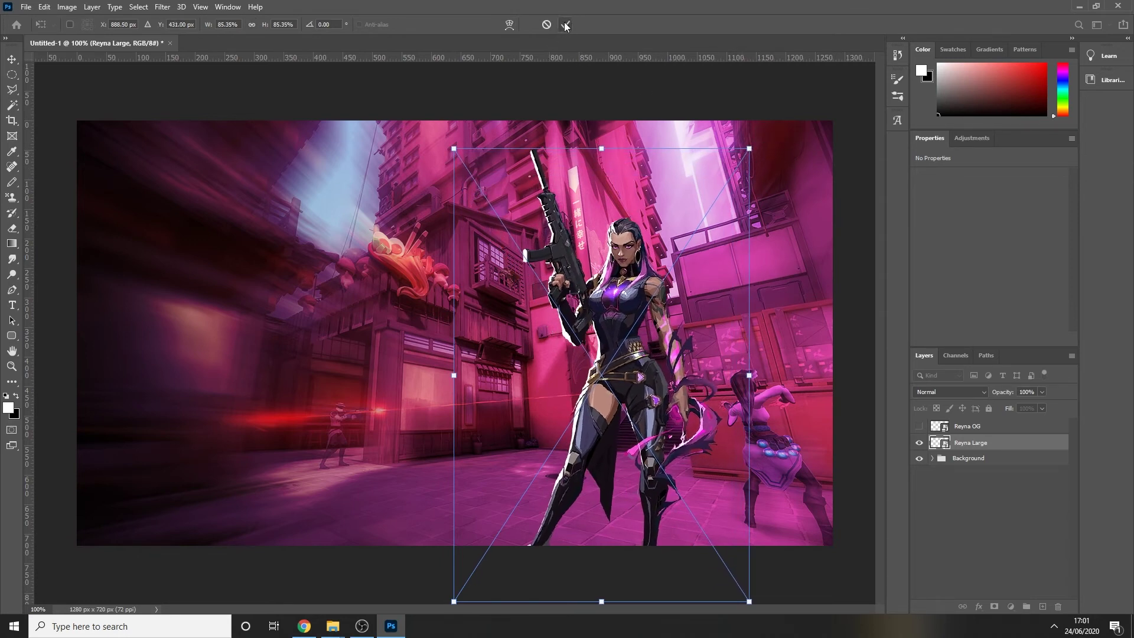
left_click(566, 25)
Show the Reyna OG layer and move it to about X 708 px, Y 71 px, in front of the larger character.
left_click(919, 426)
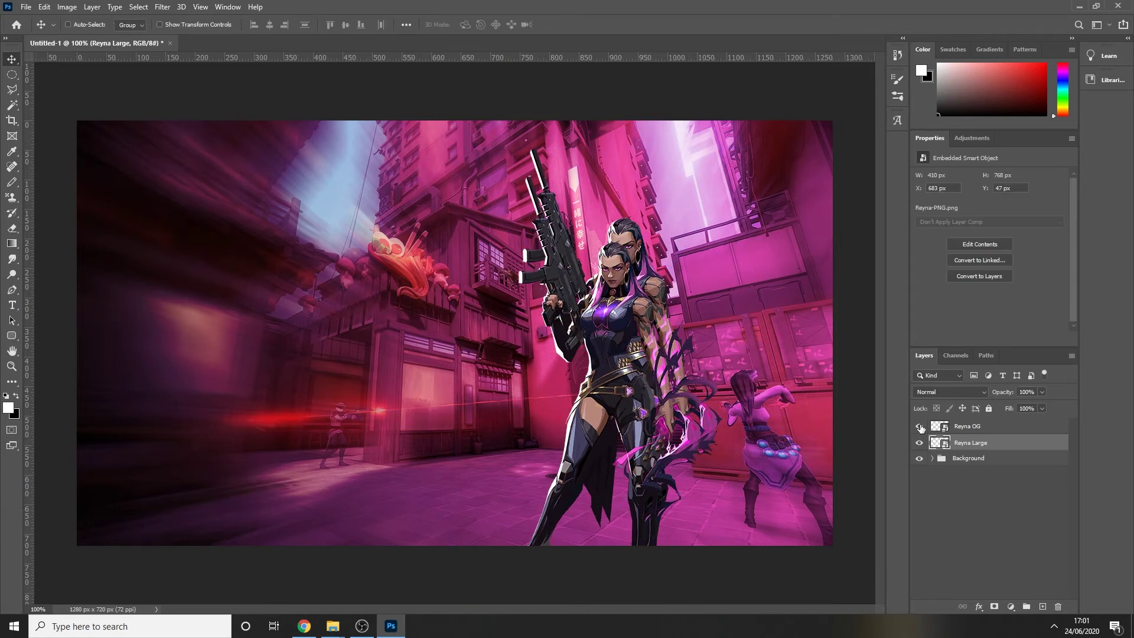
left_click(919, 426)
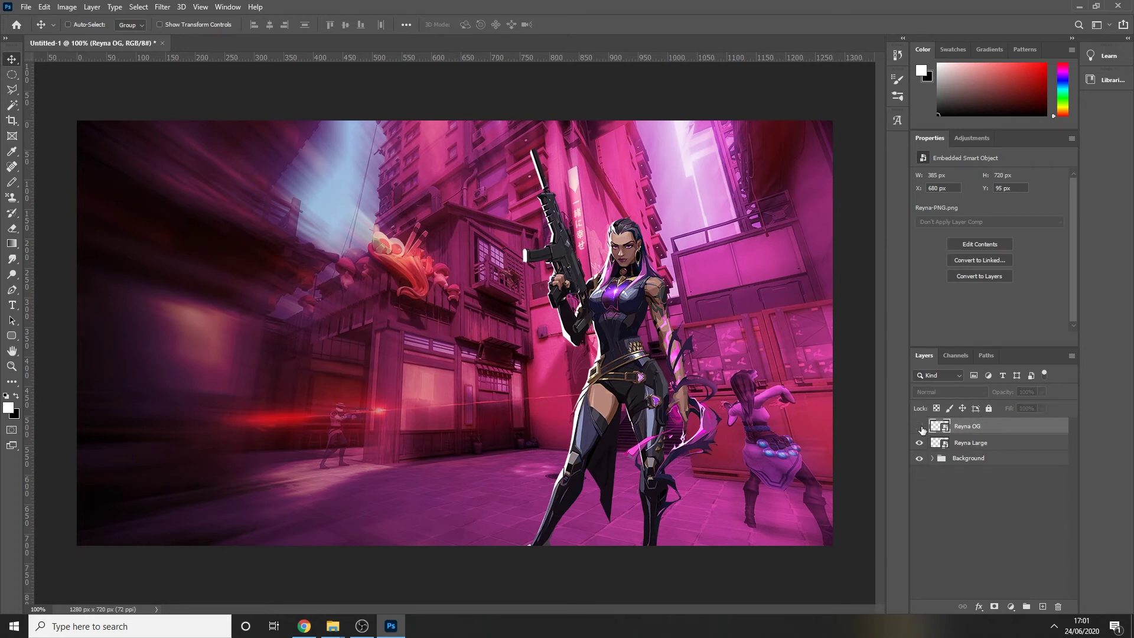
left_click(920, 427)
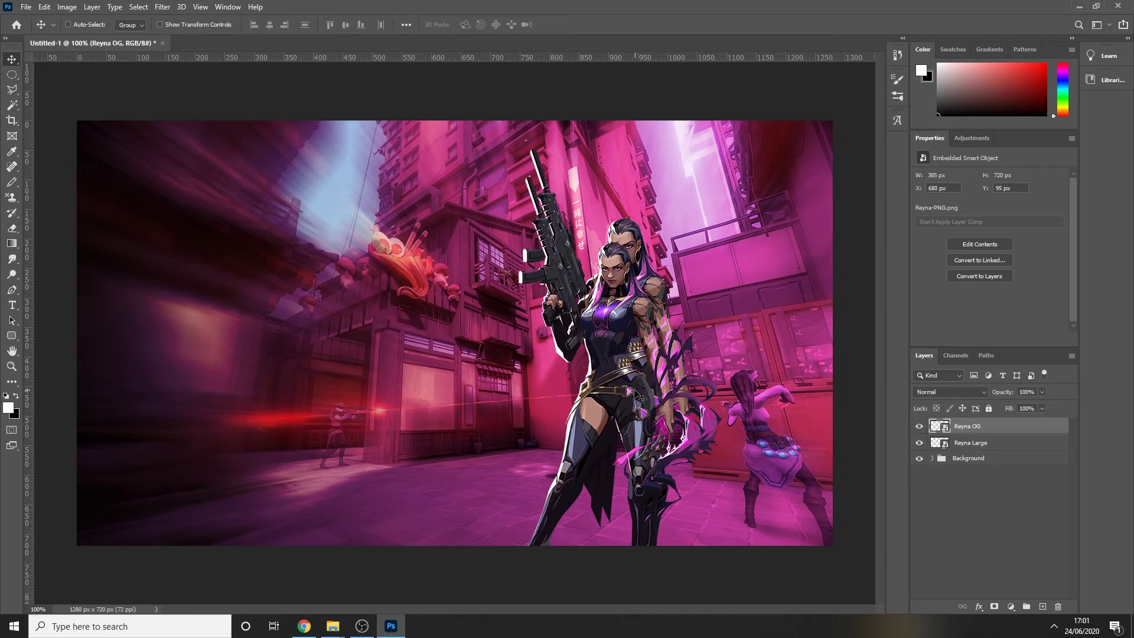
left_click_drag(626, 393, 642, 380)
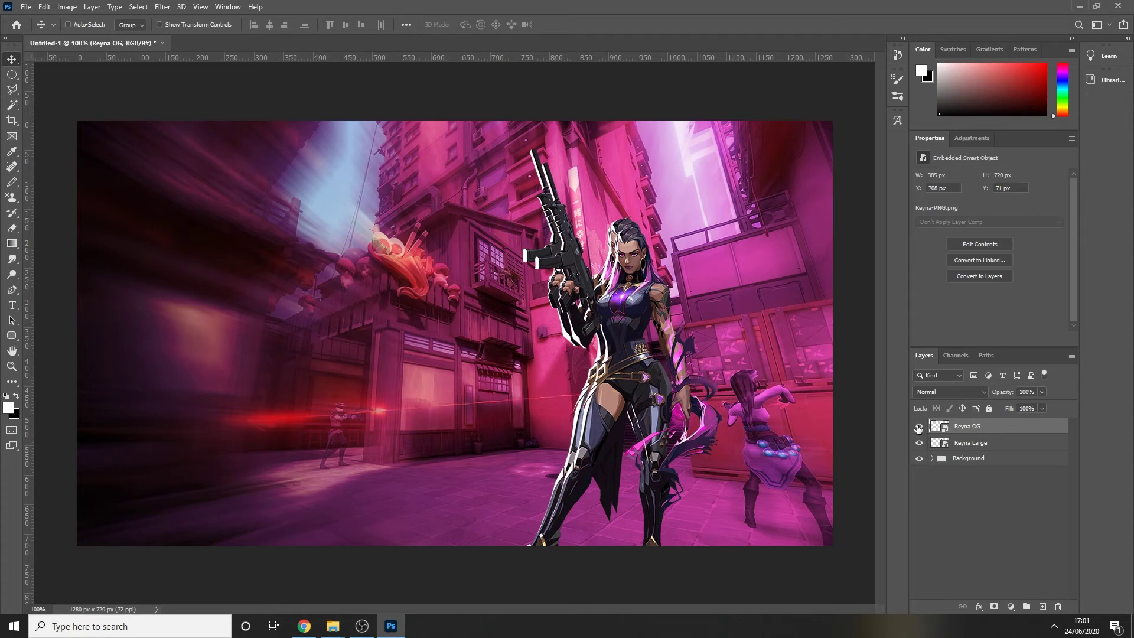
Hide the Reyna OG layer and apply a Gaussian Blur with a 6-pixel radius to the Reyna Large layer.
left_click(919, 428)
left_click(989, 444)
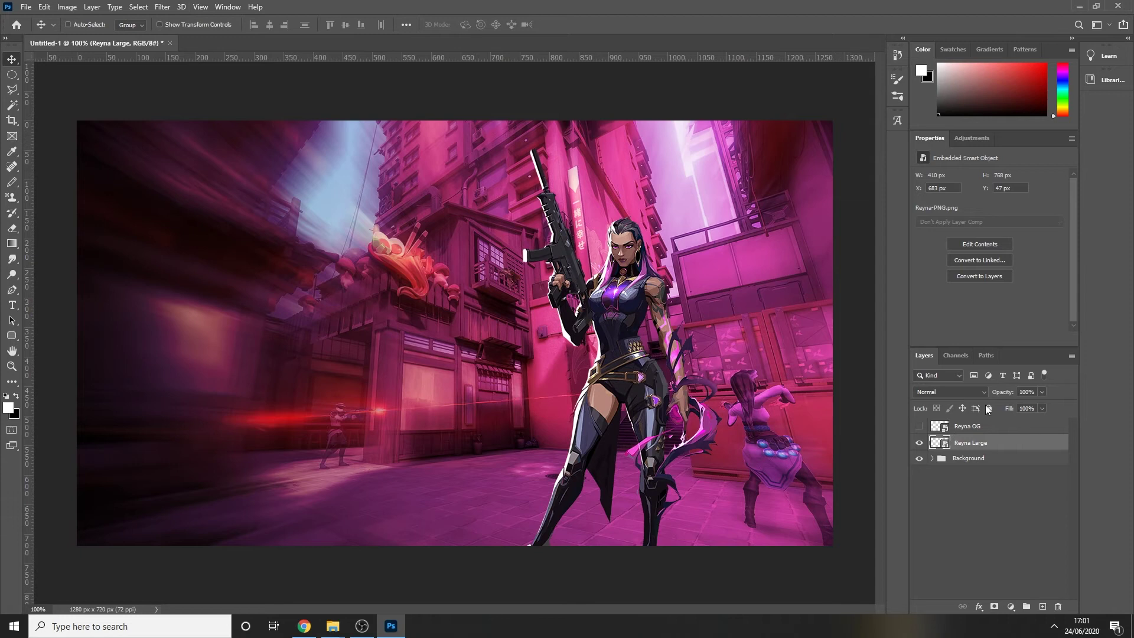
left_click(163, 7)
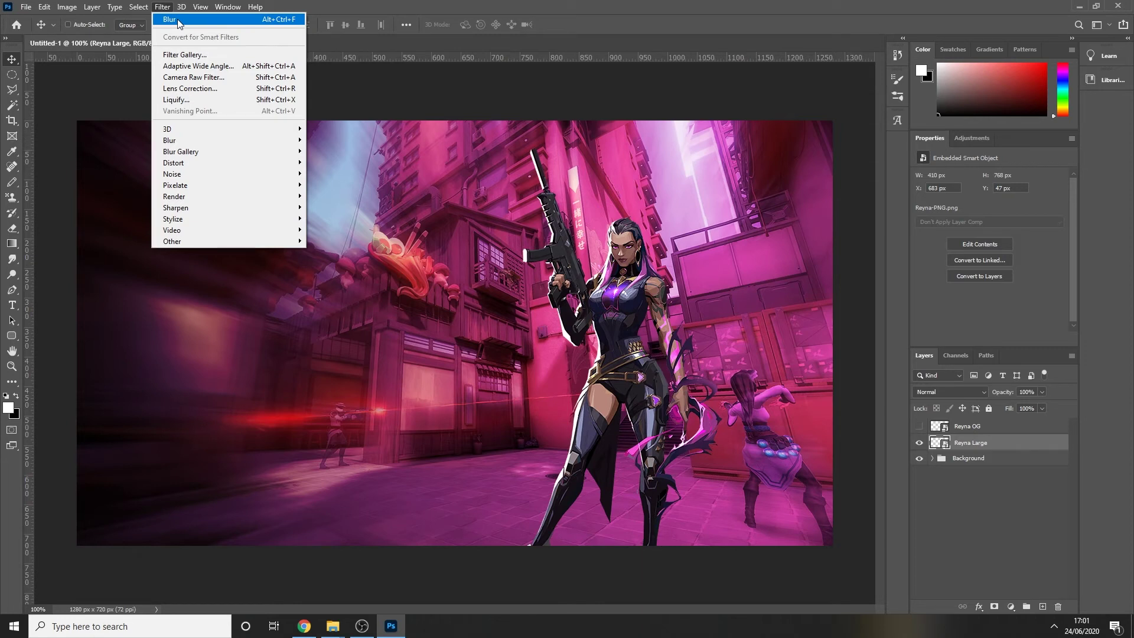
left_click(178, 21)
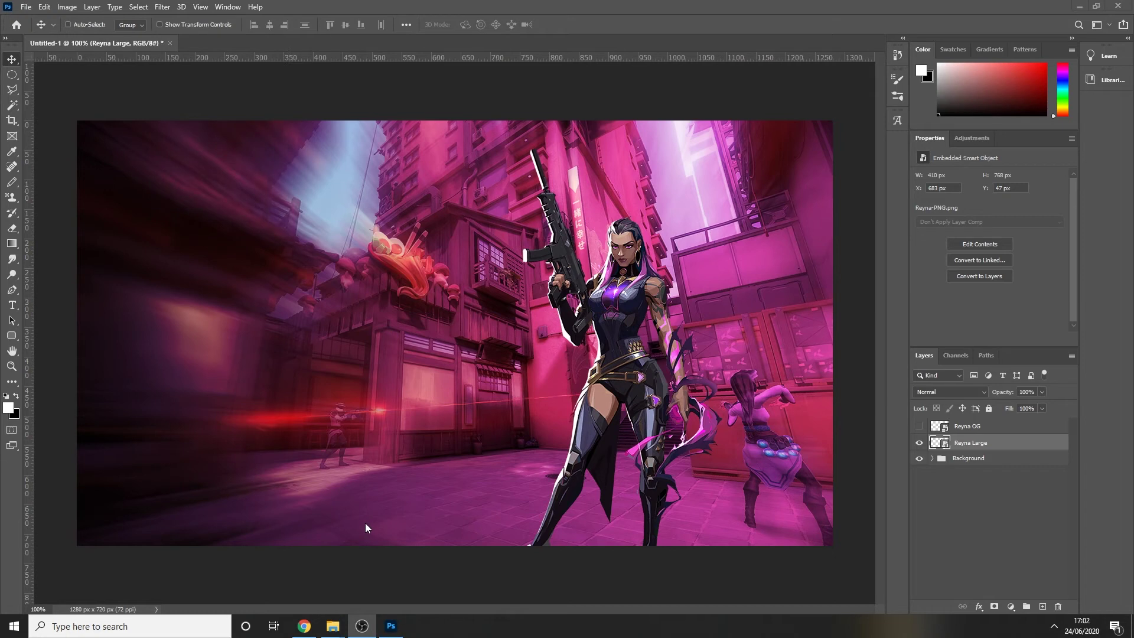
left_click(161, 7)
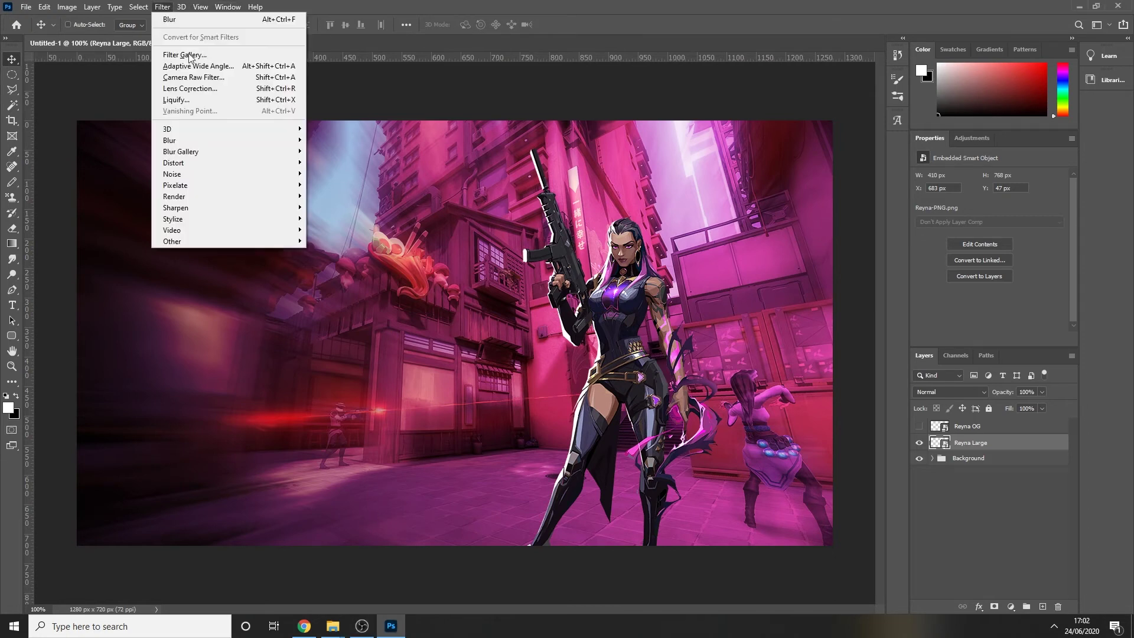
mouse_move(231, 145)
left_click(338, 184)
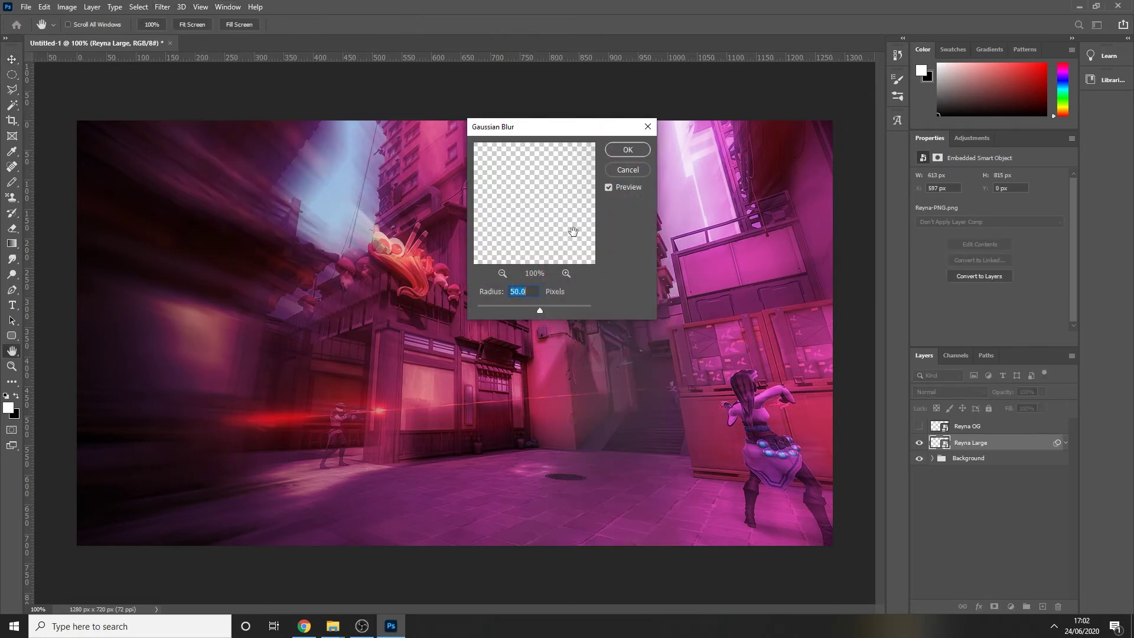
left_click_drag(540, 132, 353, 129)
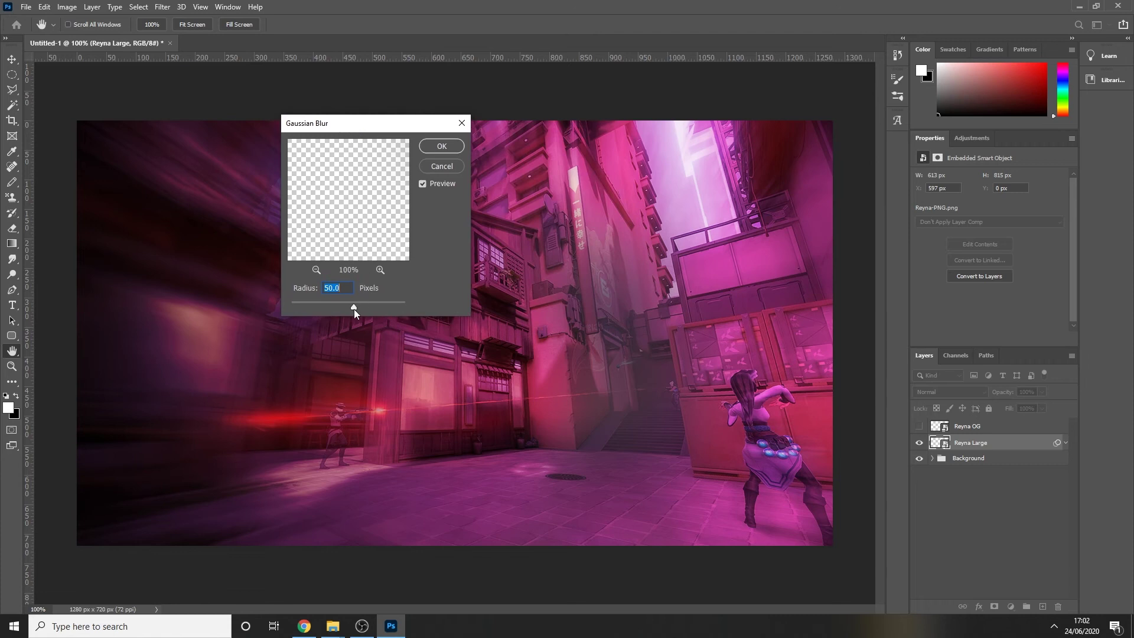
left_click(324, 308)
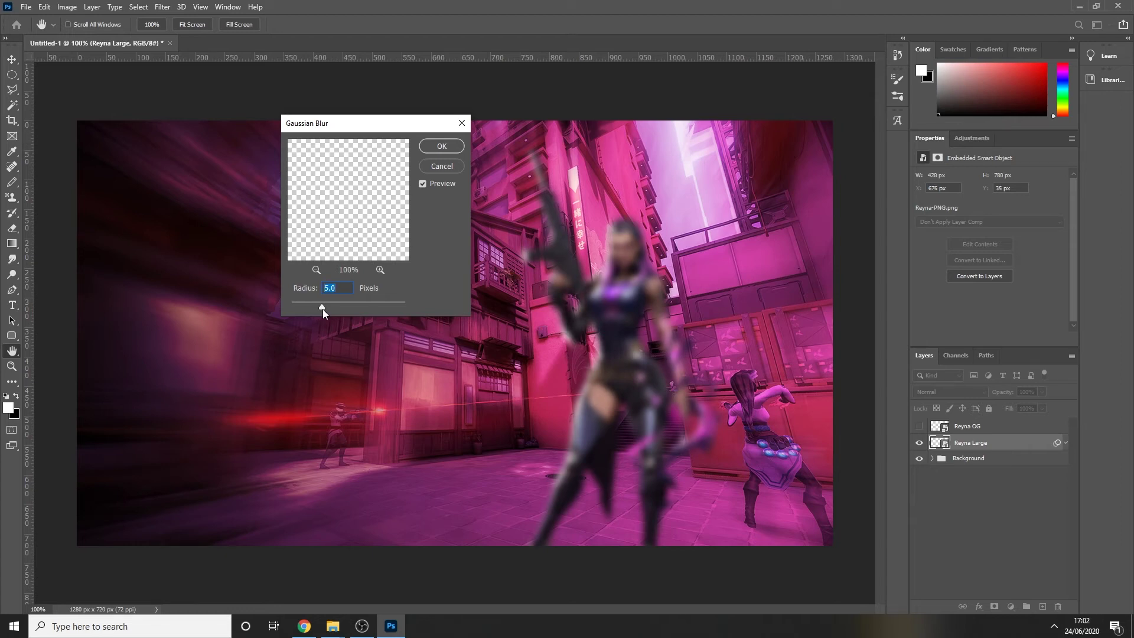
type("6")
left_click(433, 143)
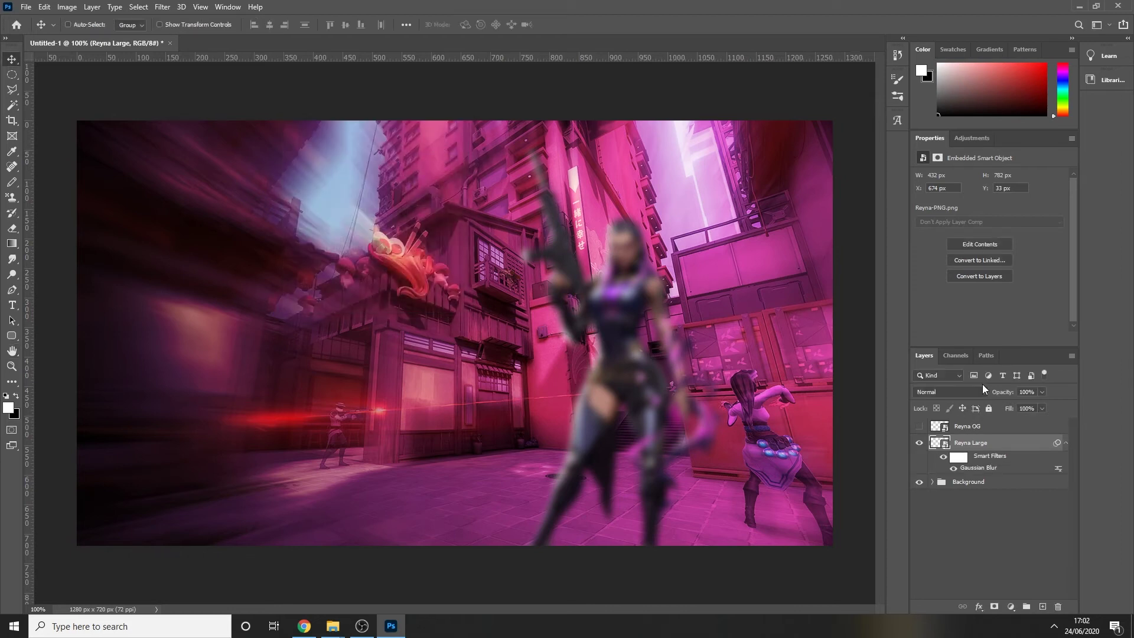
Apply the Sharpen filter to the blurred Reyna Large layer.
left_click(168, 7)
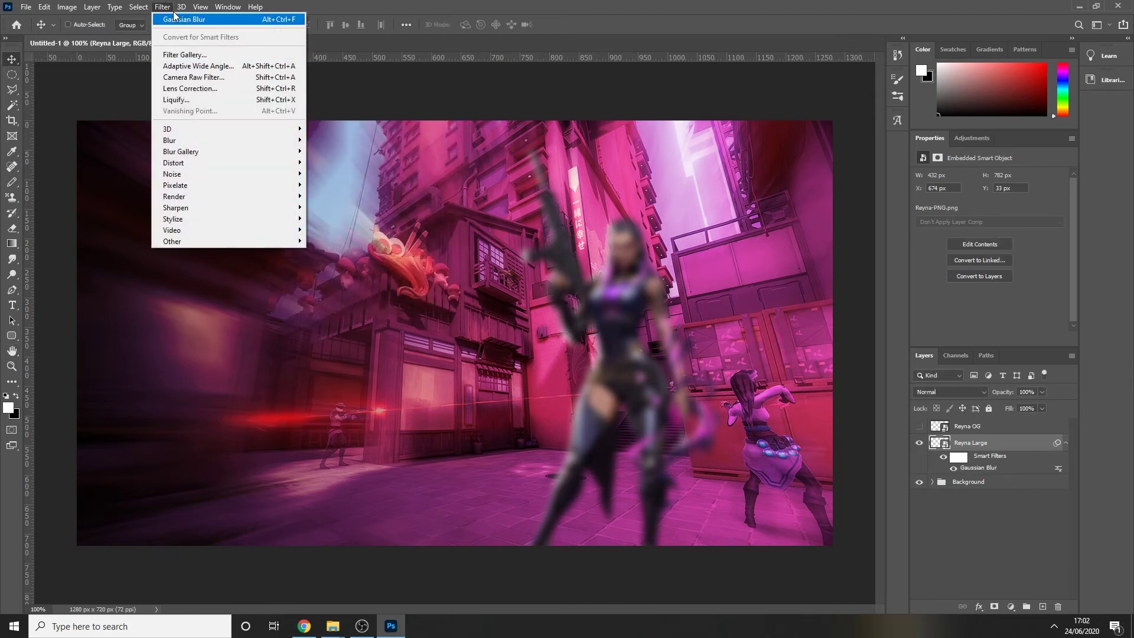
mouse_move(276, 208)
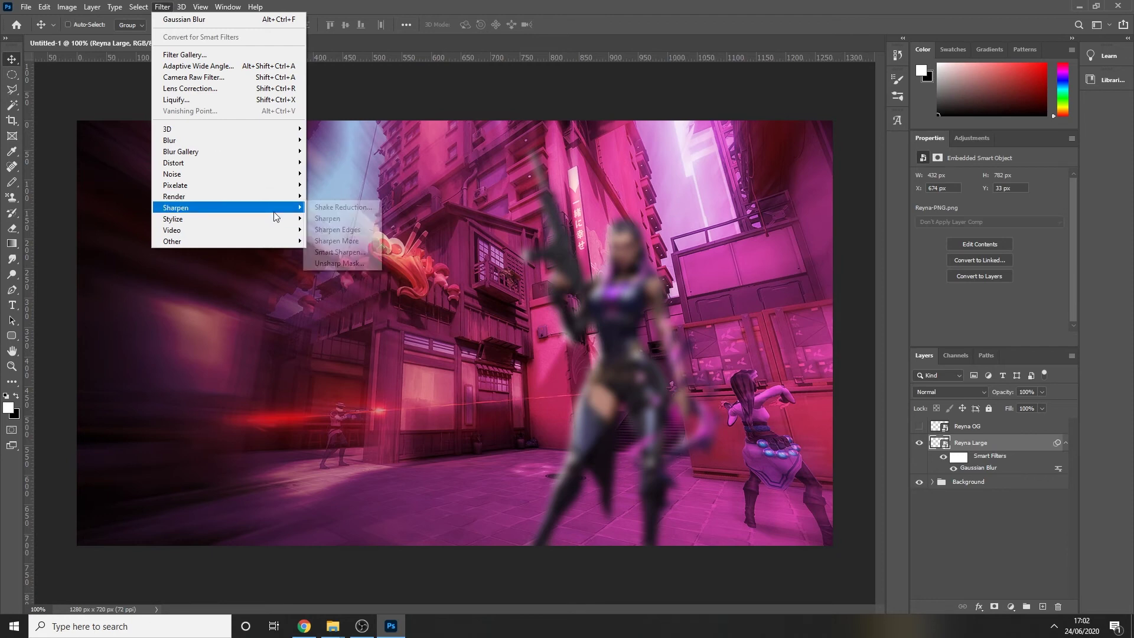
left_click(352, 220)
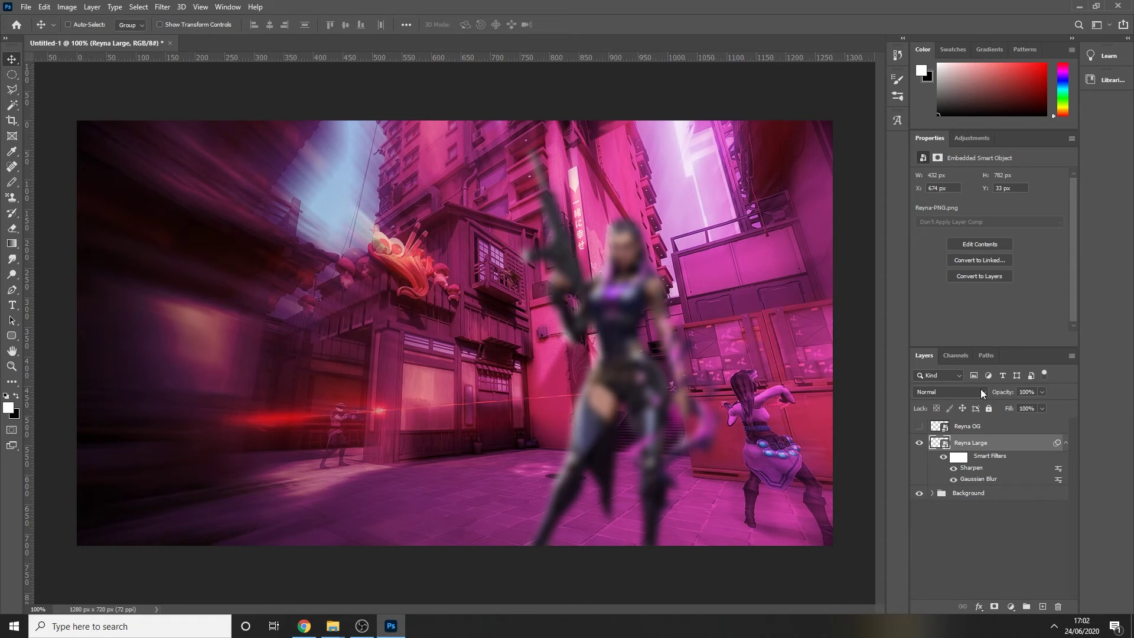
Set the blend mode of the Reyna Large layer to Color Burn.
left_click(981, 393)
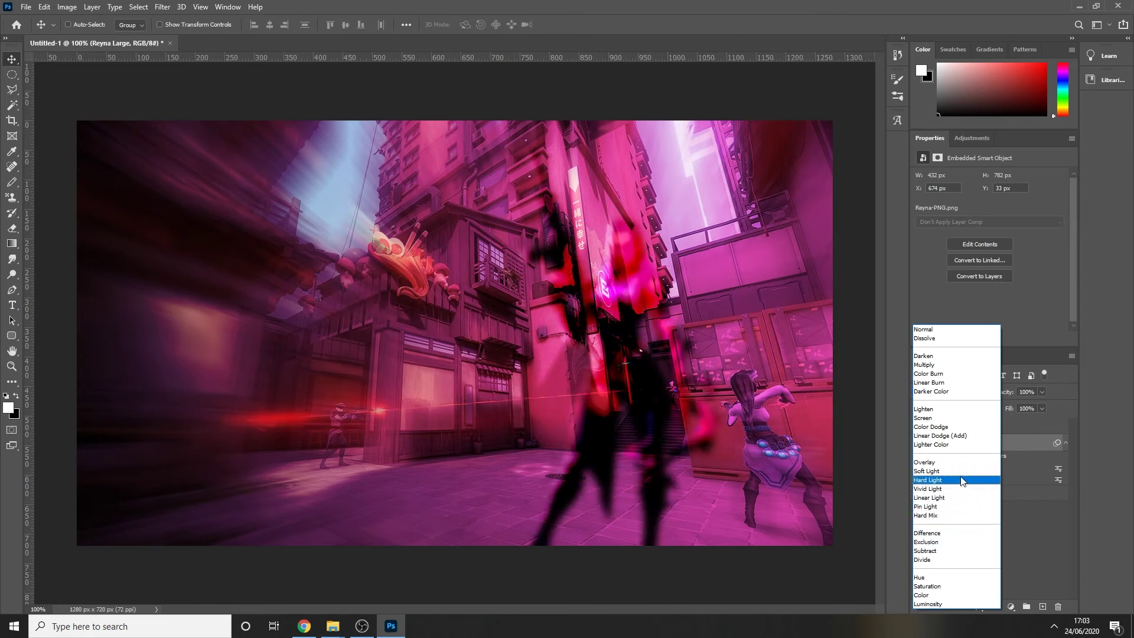
left_click(939, 374)
left_click(984, 495)
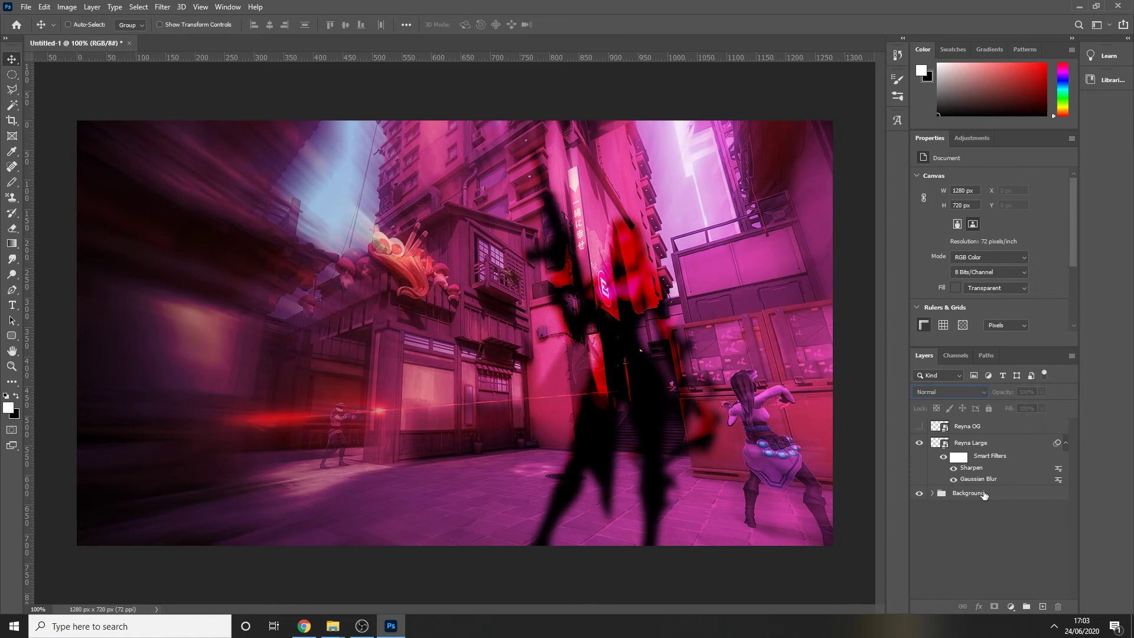
Show the Reyna OG layer and apply the Sharpen filter to it.
left_click(982, 426)
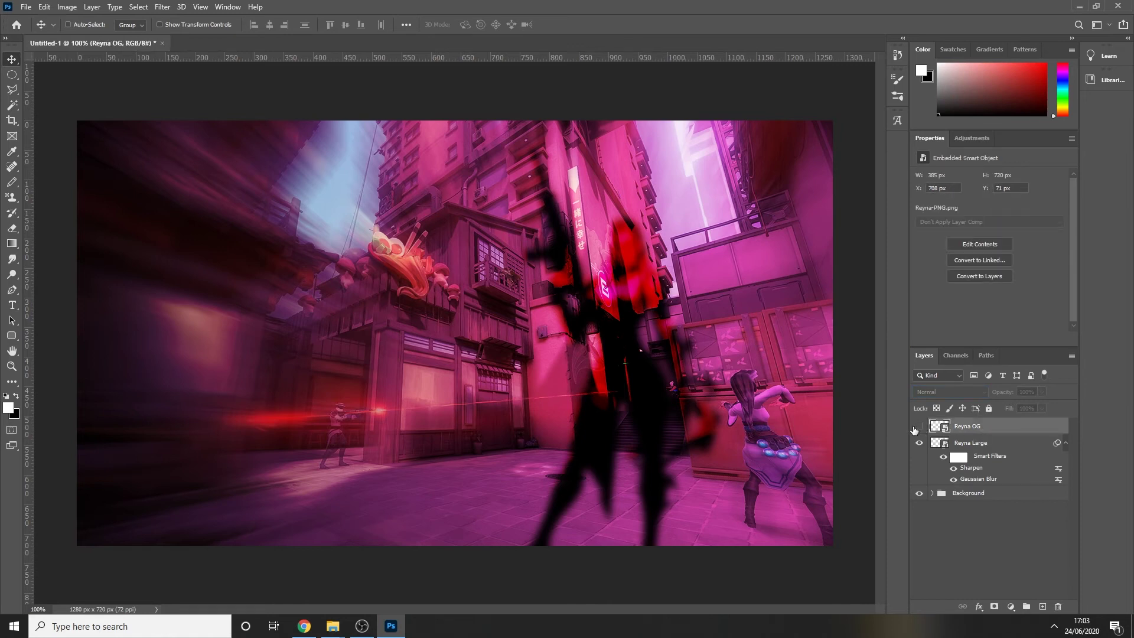
left_click(919, 427)
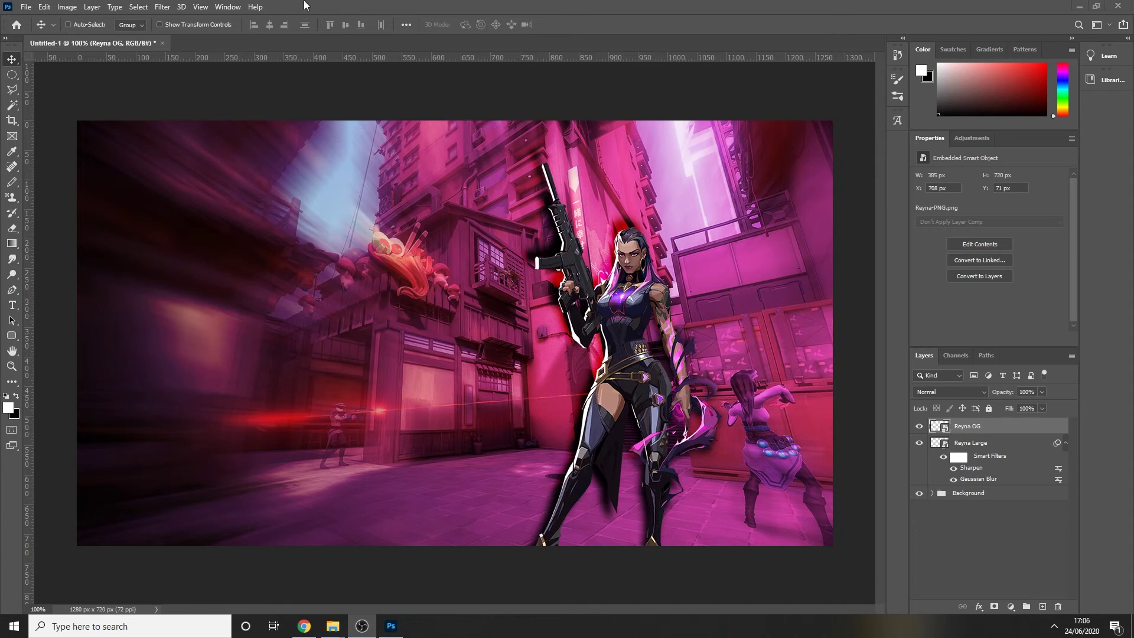
left_click(166, 6)
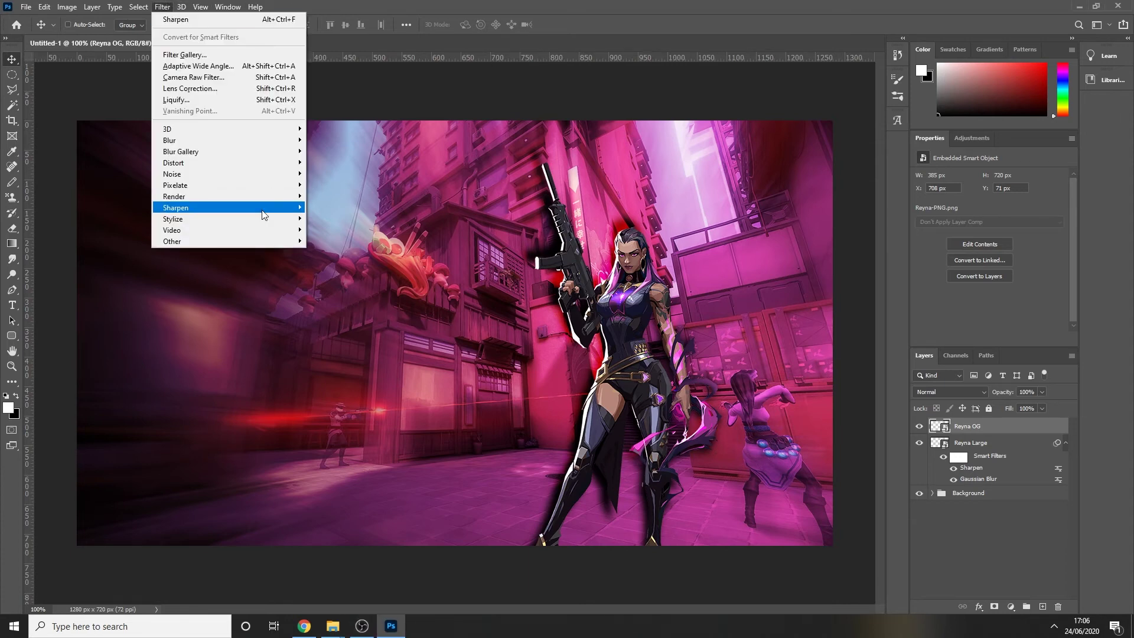
mouse_move(283, 211)
left_click(338, 219)
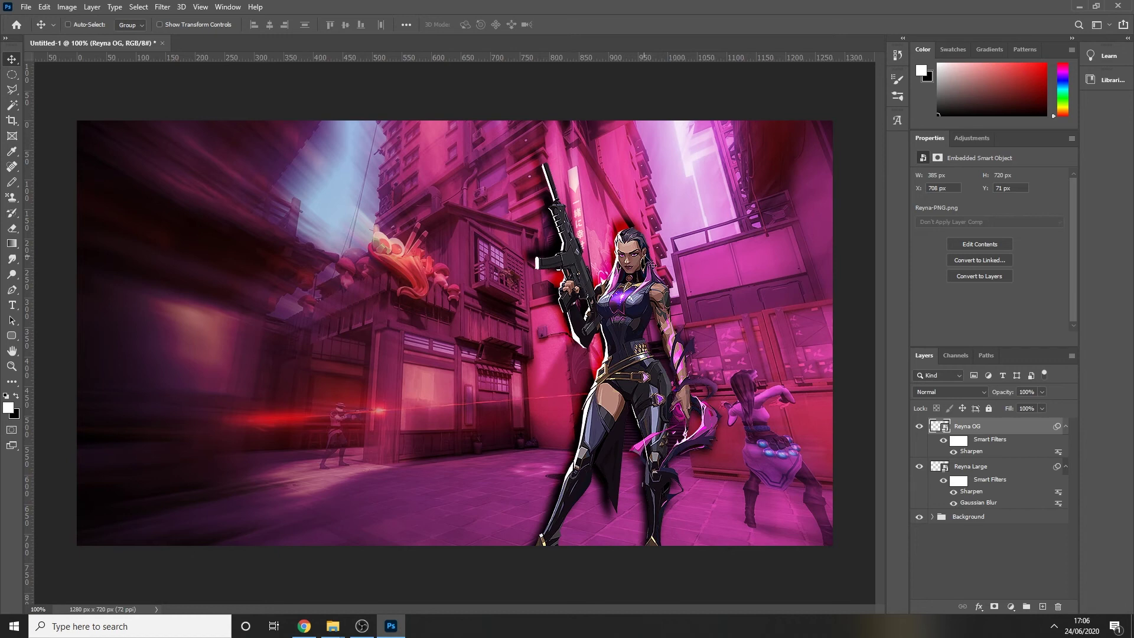
Collapse the smart filter lists of the Reyna OG and Reyna Large layers.
left_click(1033, 569)
left_click(1067, 427)
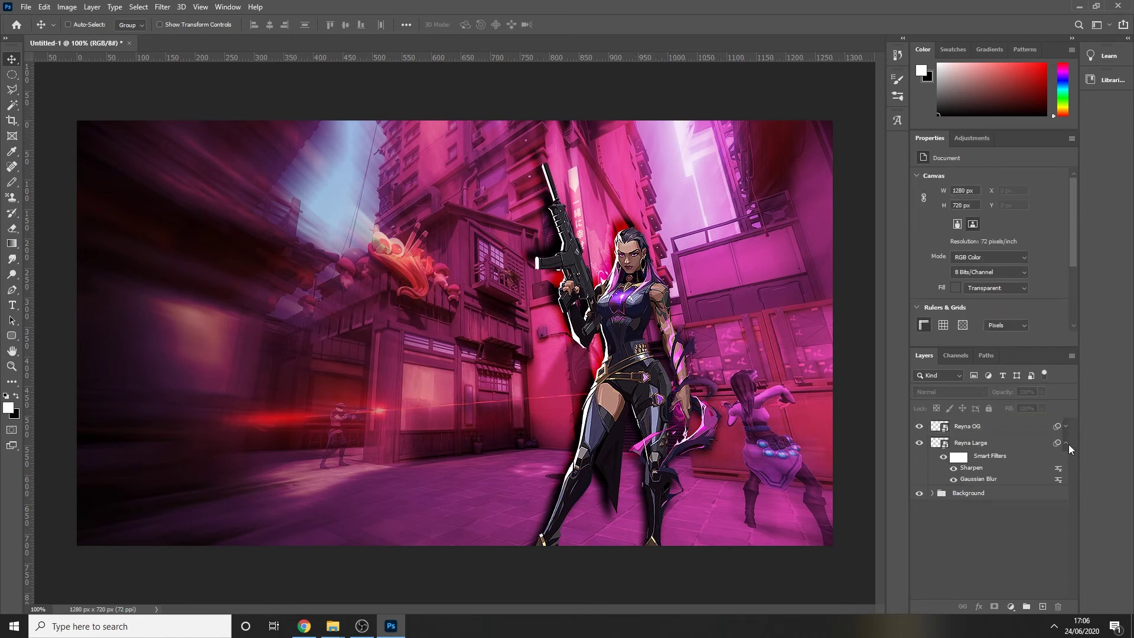
left_click(1066, 442)
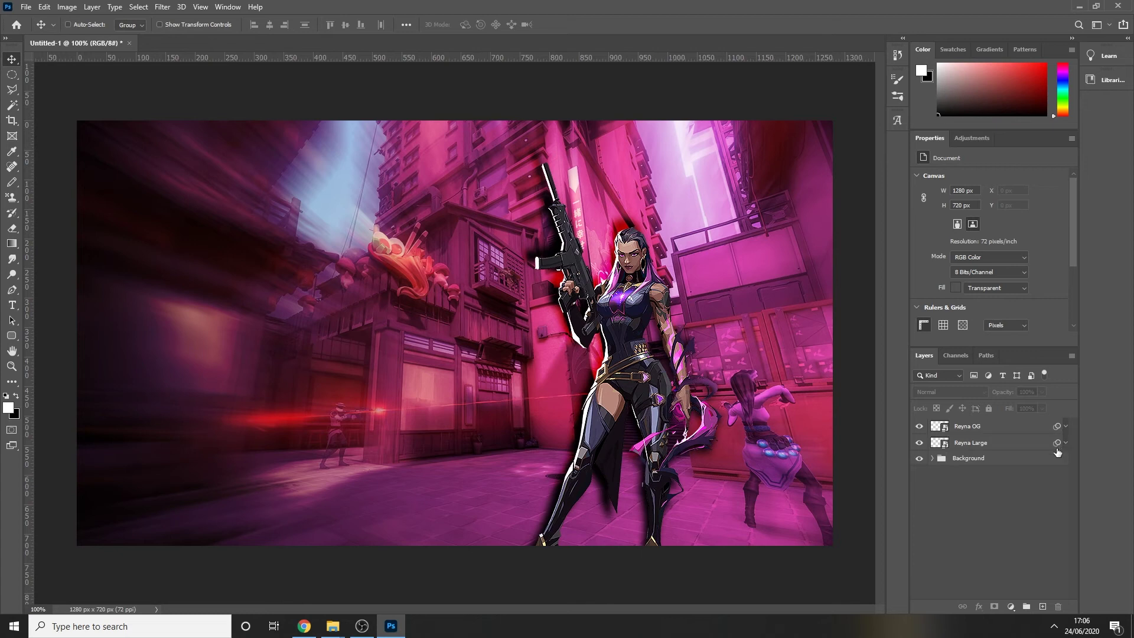
Group the Reyna OG and Reyna Large layers into a group named Character.
left_click(987, 427)
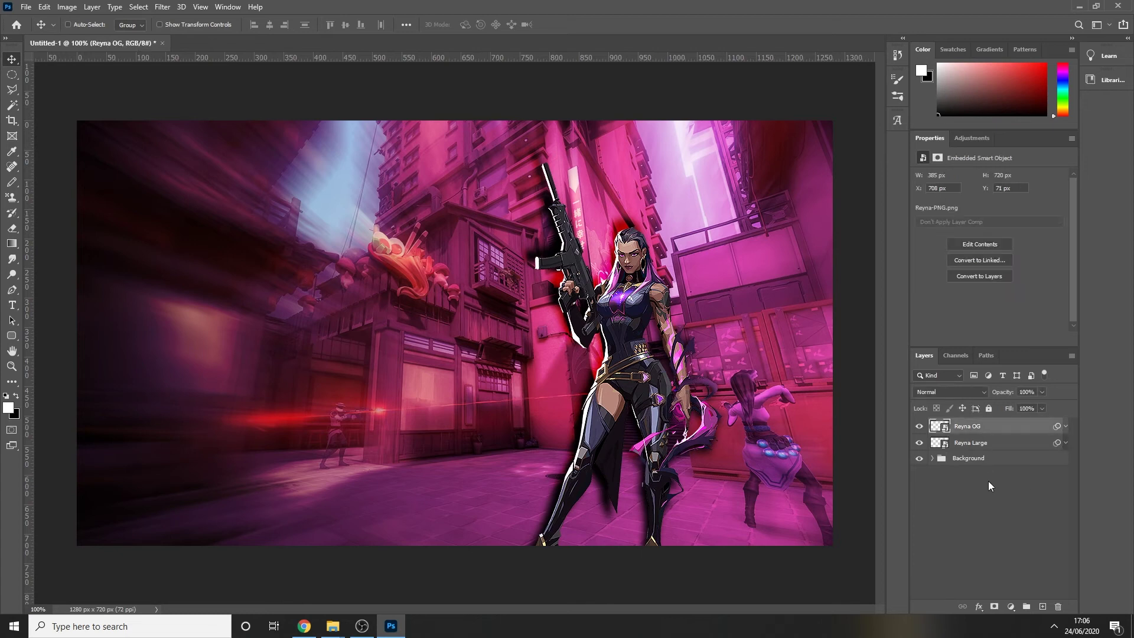
left_click(1009, 442, "ctrl")
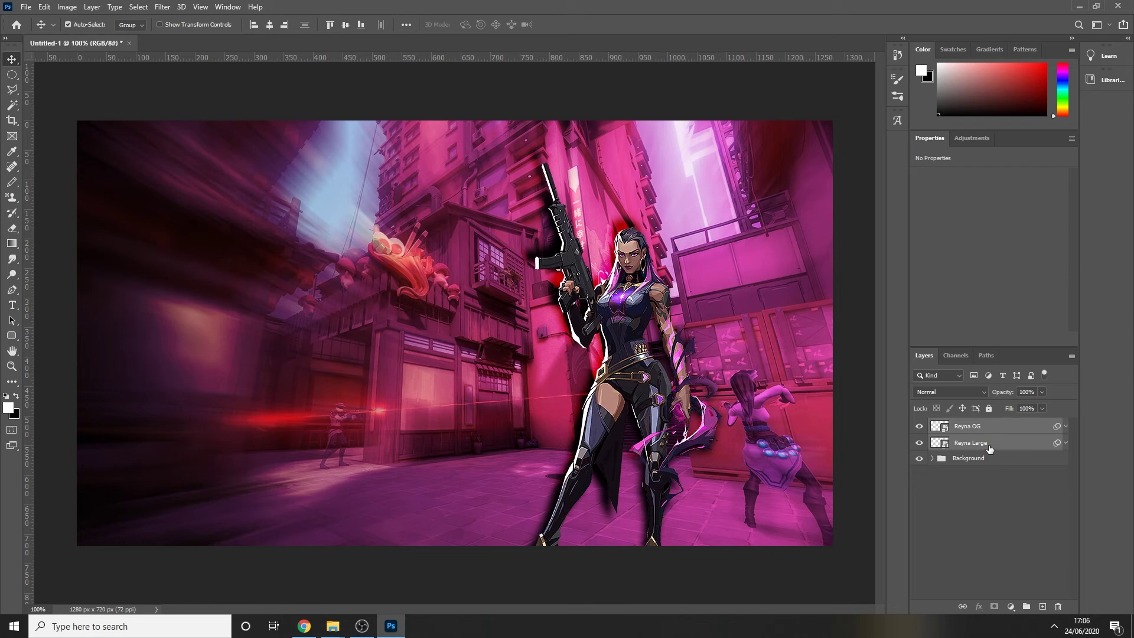
right_click(1009, 437)
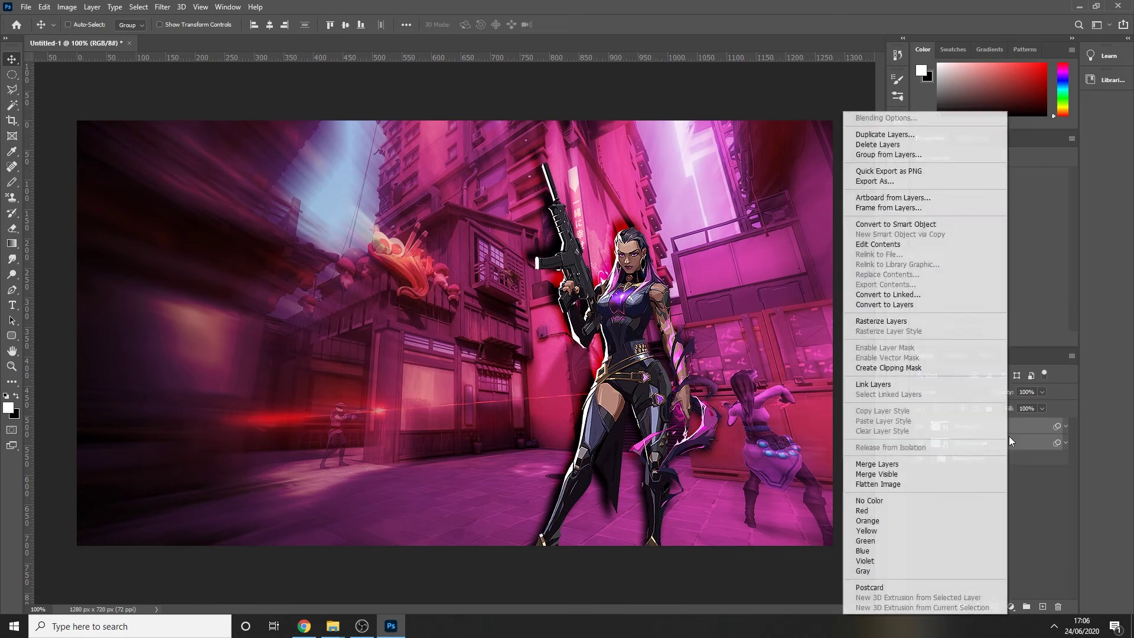
left_click(905, 154)
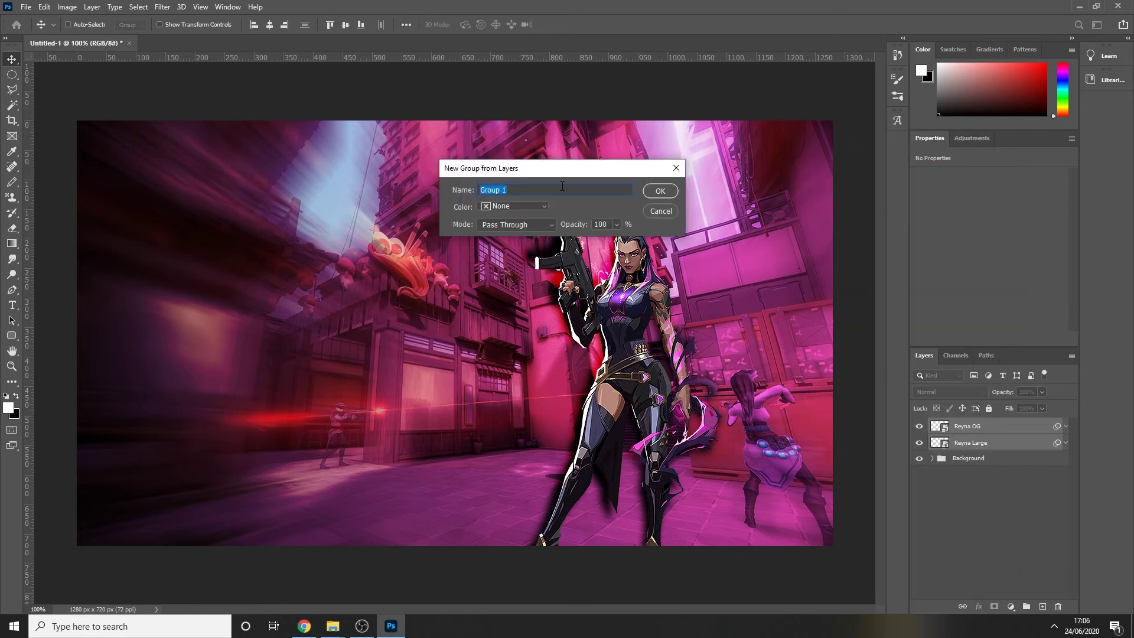
type("Character")
key("Return")
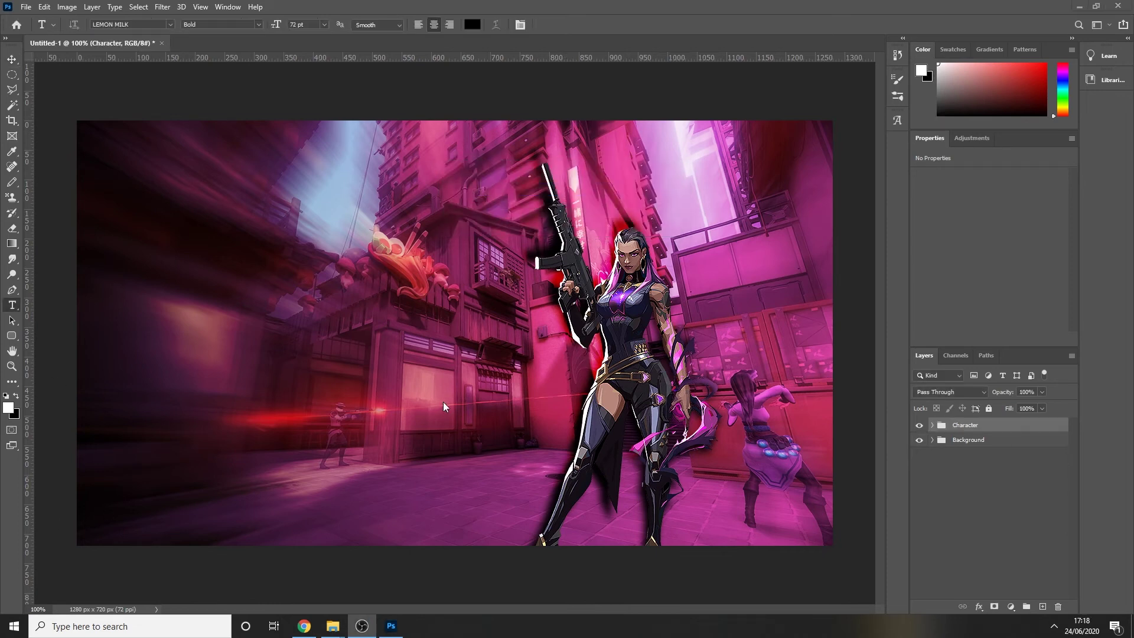
Add the black text THUMBNAIL in LEMON MILK Bold at 100 pt and move it fully onto the canvas's left half.
left_click(333, 6)
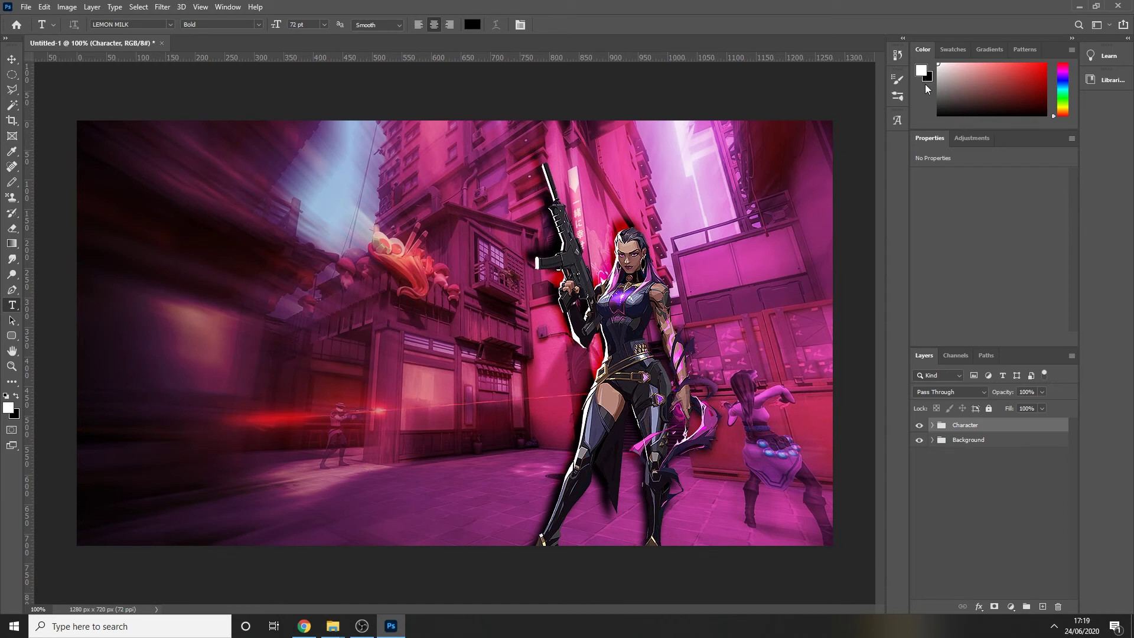
key("x")
left_click(323, 24)
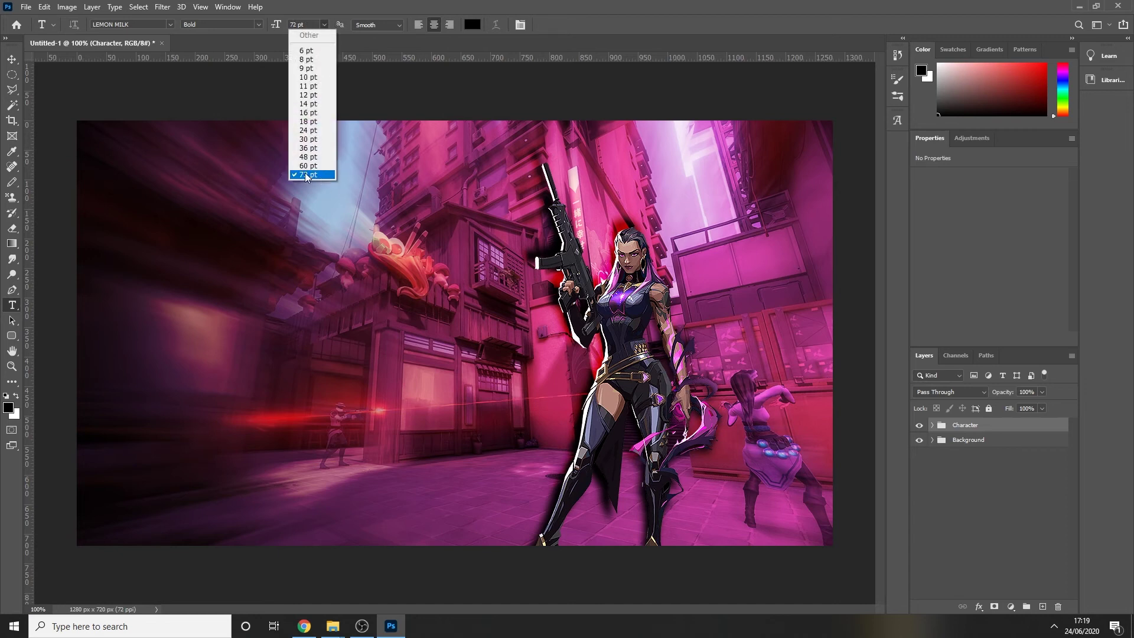
left_click(296, 26)
type("100")
key("Return")
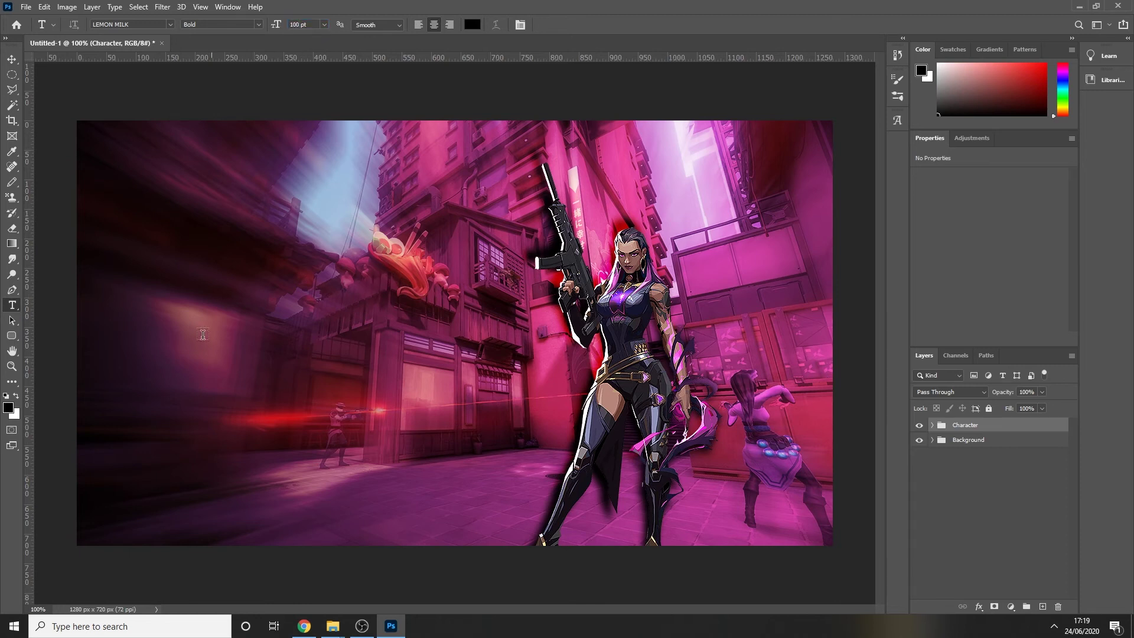
left_click(166, 335)
type("THUMBNAIL")
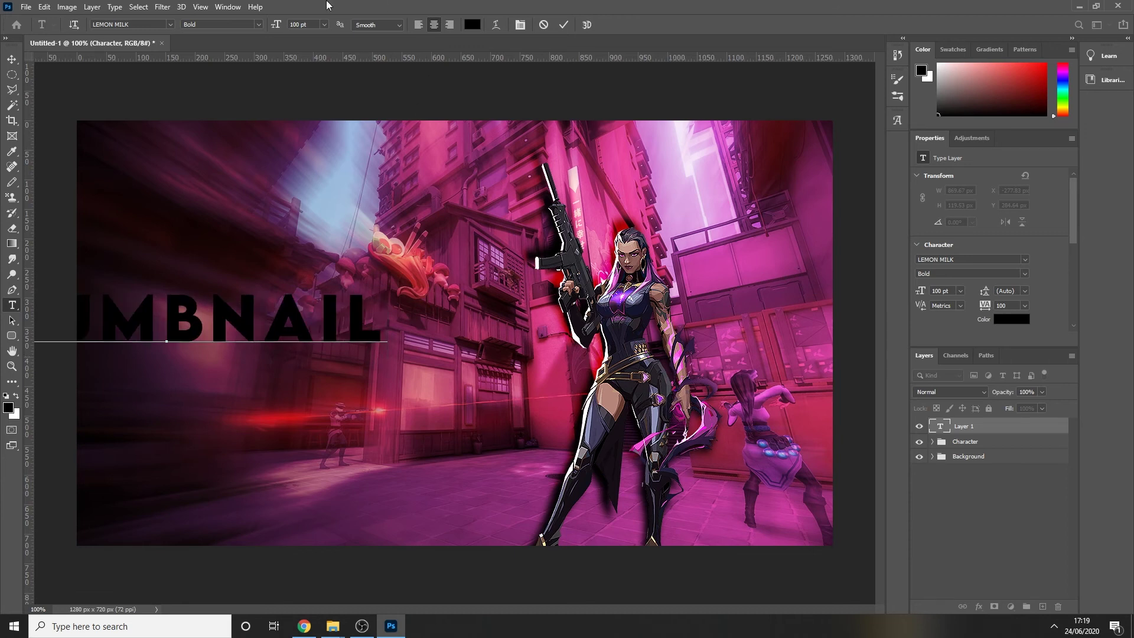
left_click(12, 59)
left_click_drag(195, 334, 353, 346)
Set the THUMBNAIL text's size to 90 pt and its blend mode to Soft Light.
left_click(12, 305)
left_click_drag(113, 334, 544, 340)
left_click(274, 27)
type("90")
key("Return")
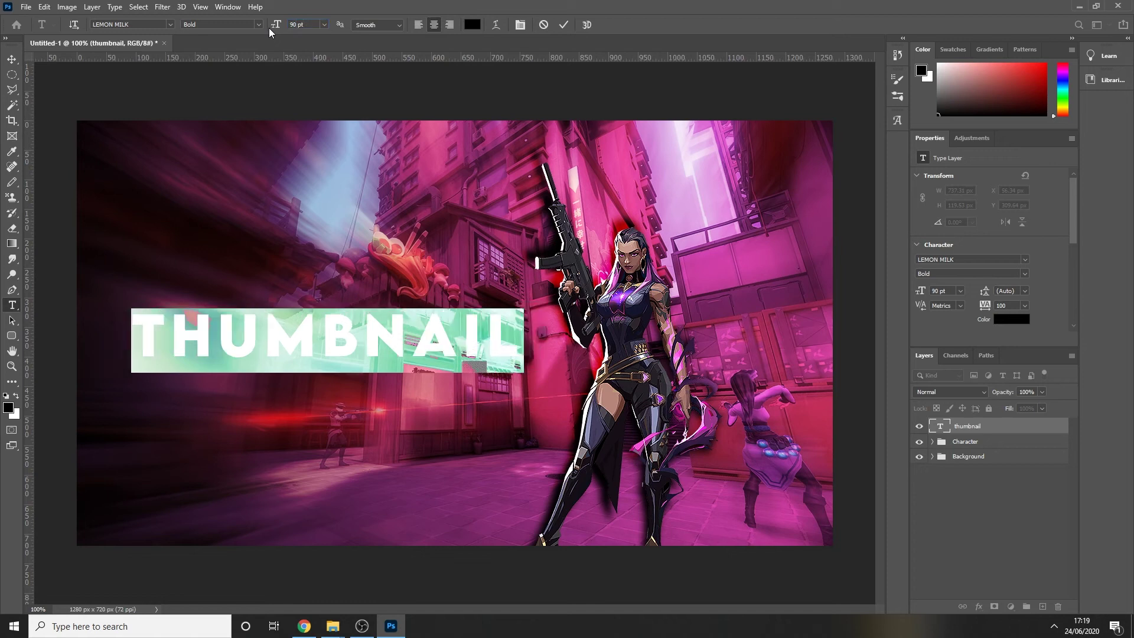
left_click(564, 25)
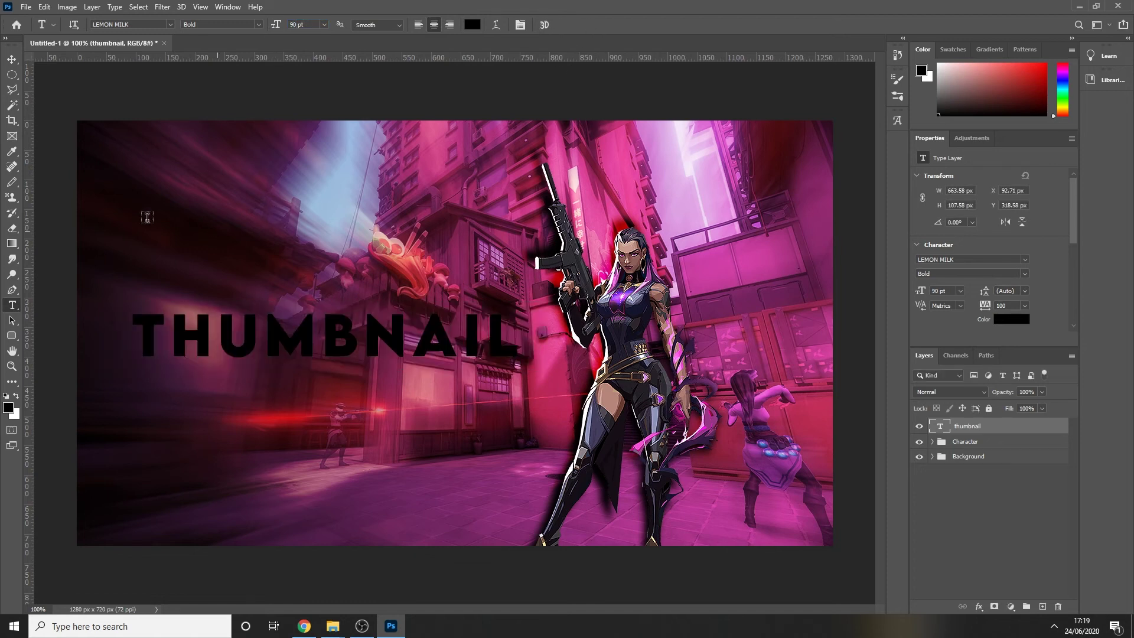
left_click(947, 392)
left_click(957, 472)
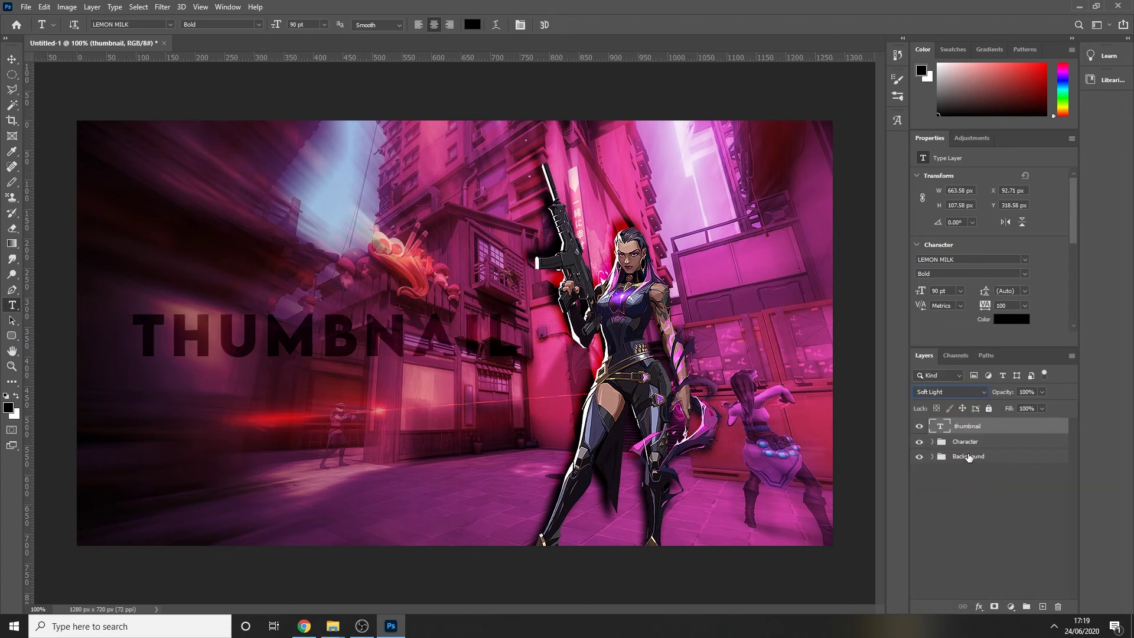
Outline the THUMBNAIL letters on a new layer with a 6 px white (ffffff) stroke placed outside, then clear the selection.
left_click(940, 427, "ctrl")
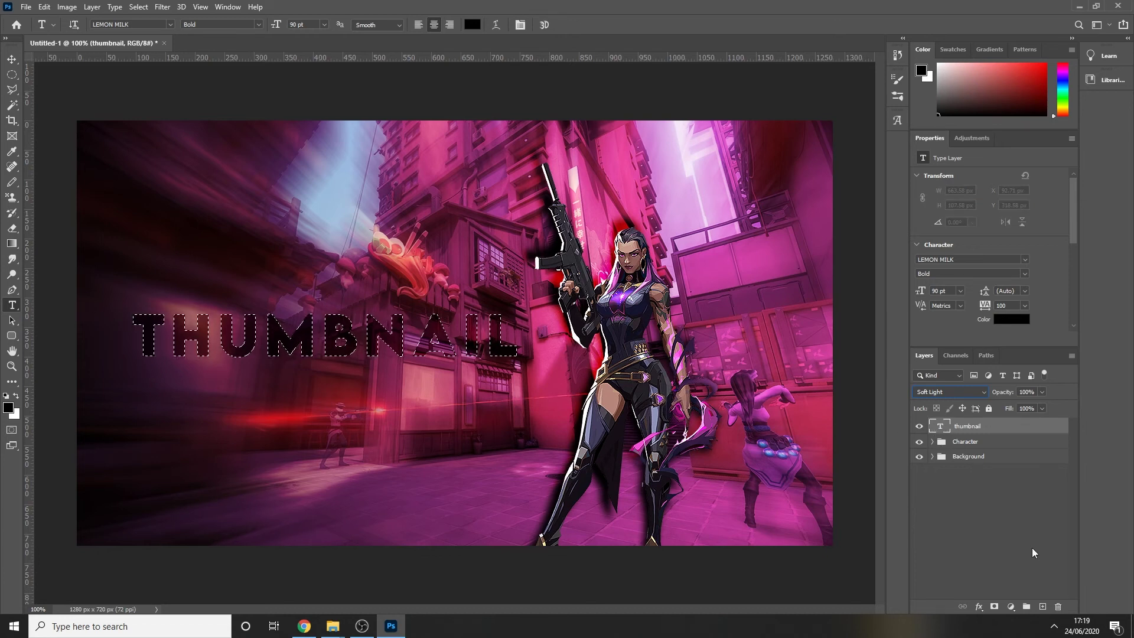
left_click(1043, 606)
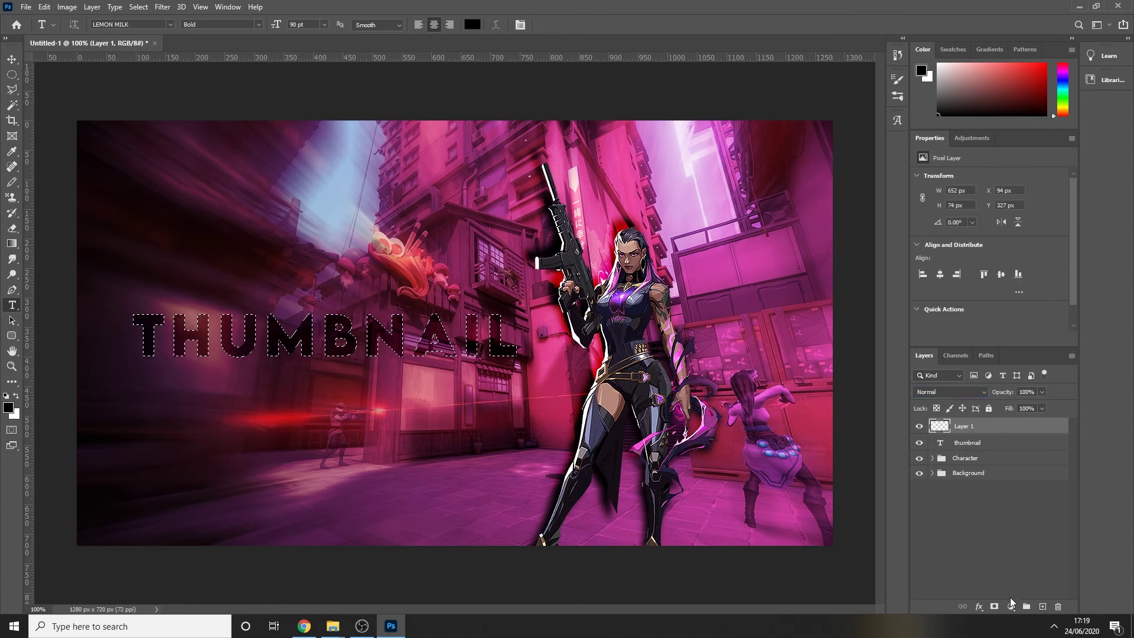
left_click(44, 6)
left_click(142, 202)
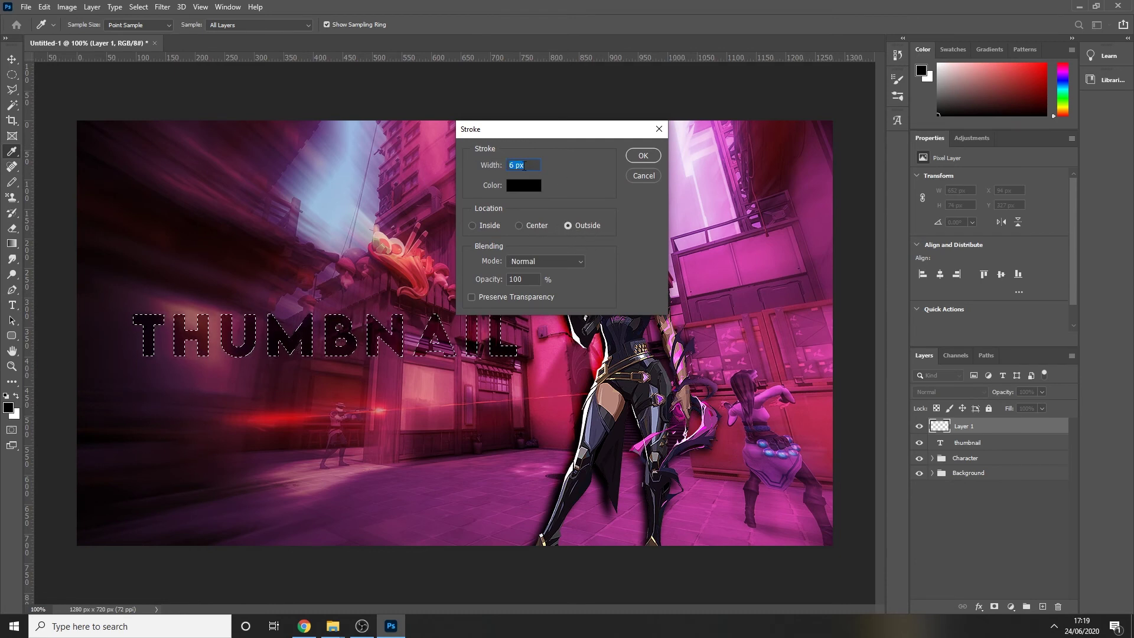
key("Down")
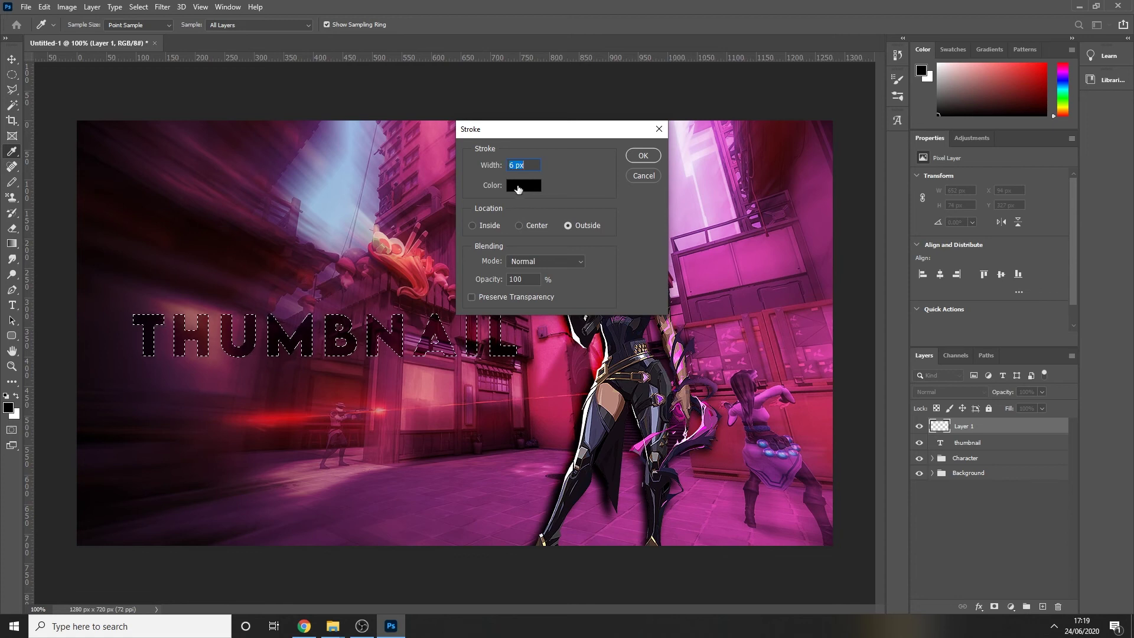
left_click(518, 186)
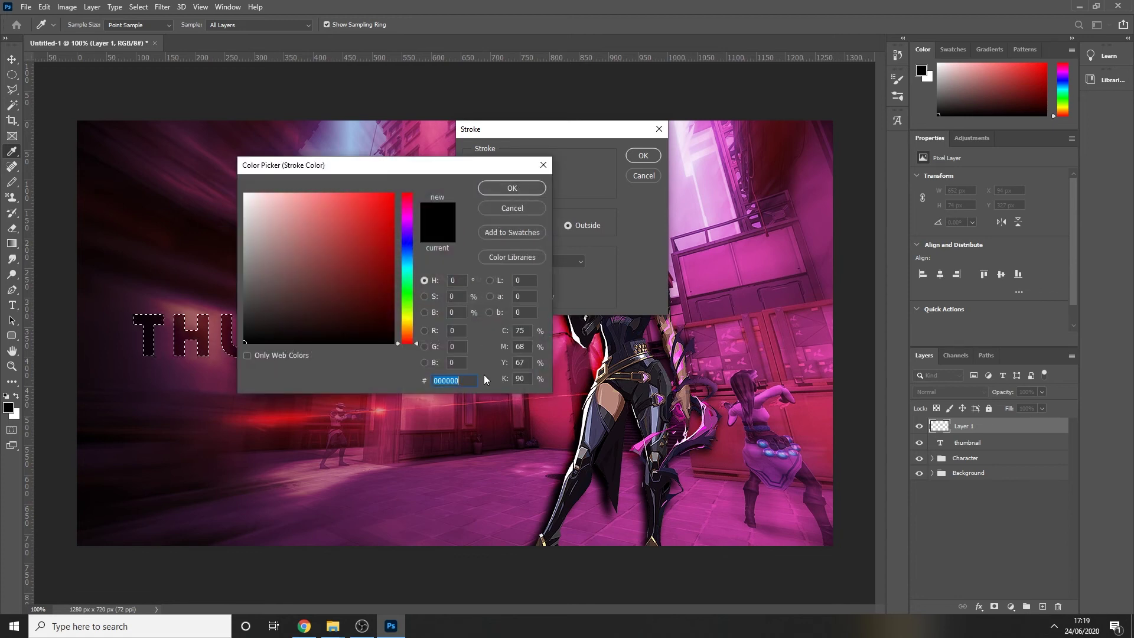
type("ffffff")
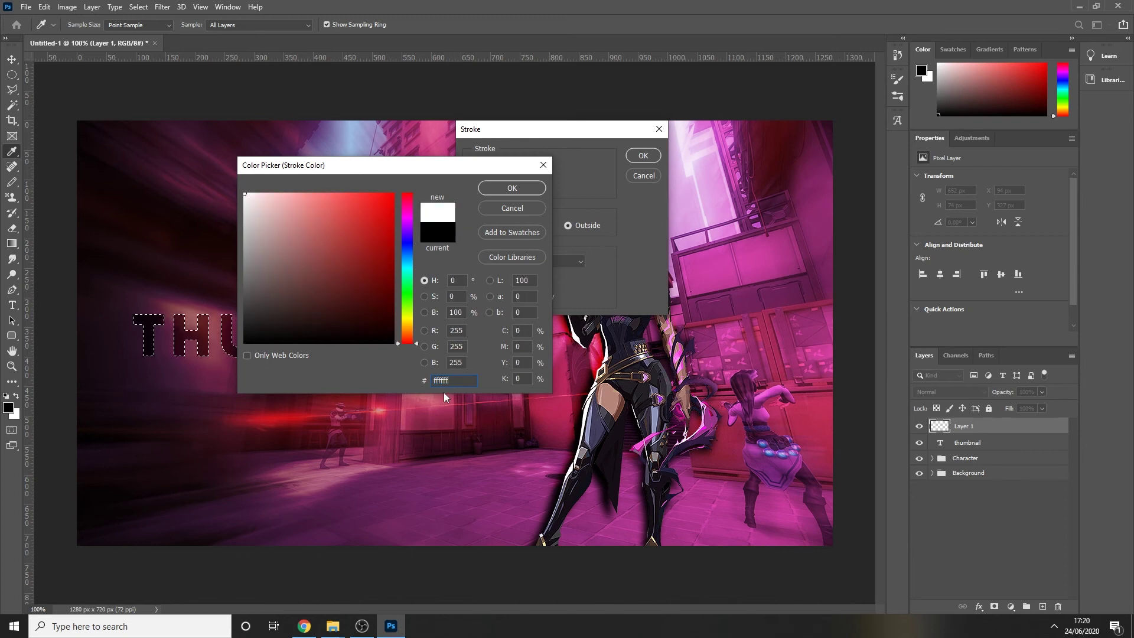
left_click(512, 188)
left_click(642, 156)
key("ctrl+d")
Add the white text HOW TO MAKE A above THUMBNAIL and align its start with that word.
key("t")
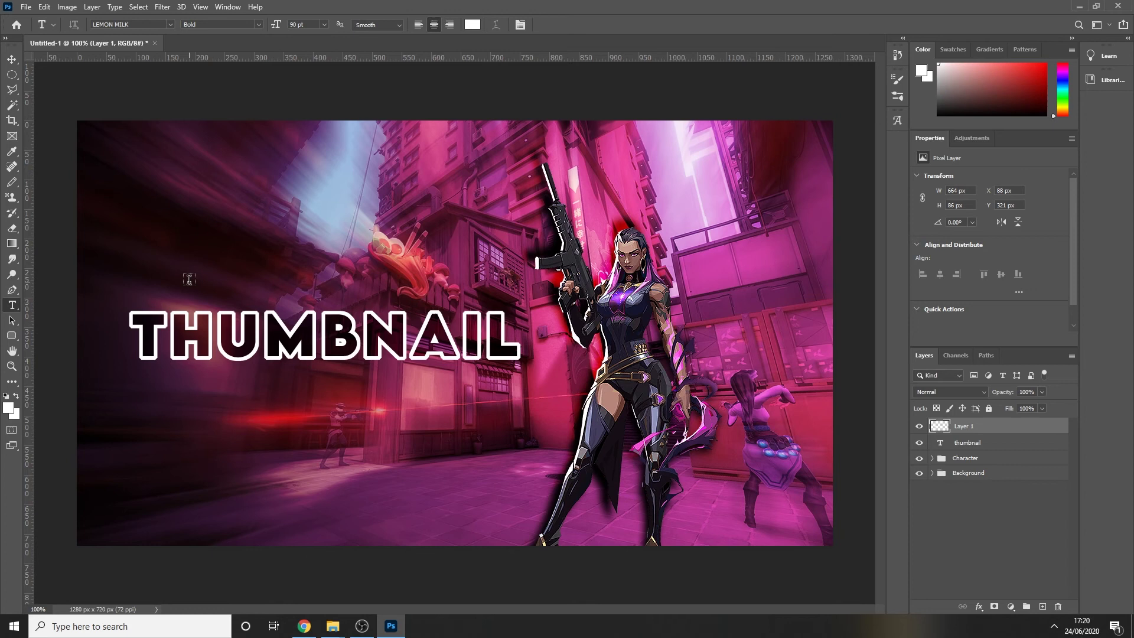
left_click(139, 284)
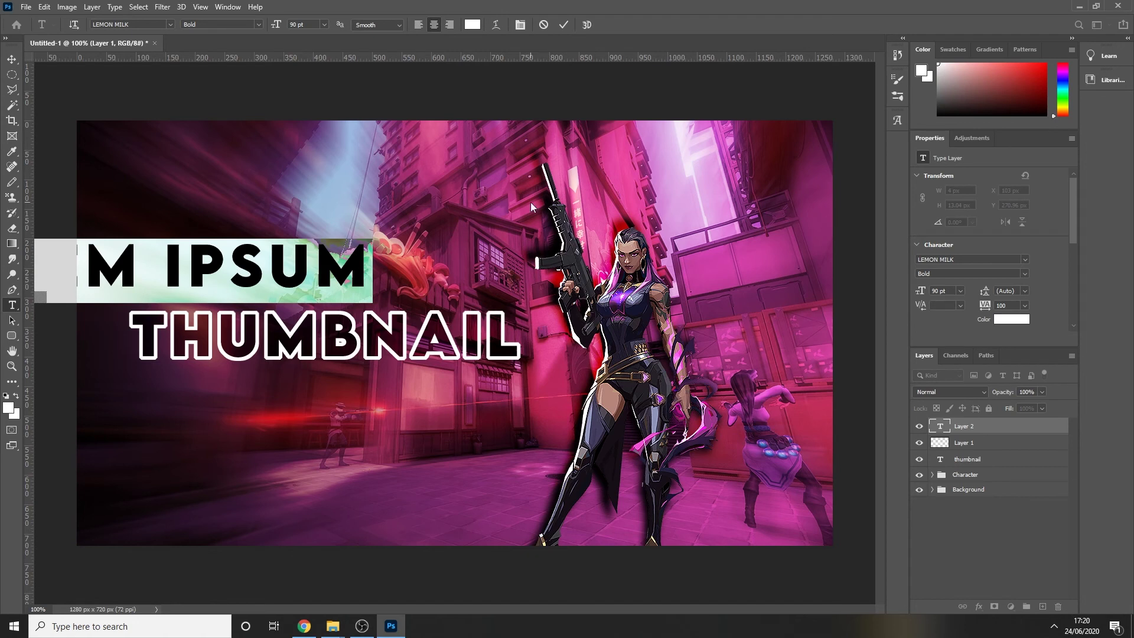
type("HOW TO MAKE A")
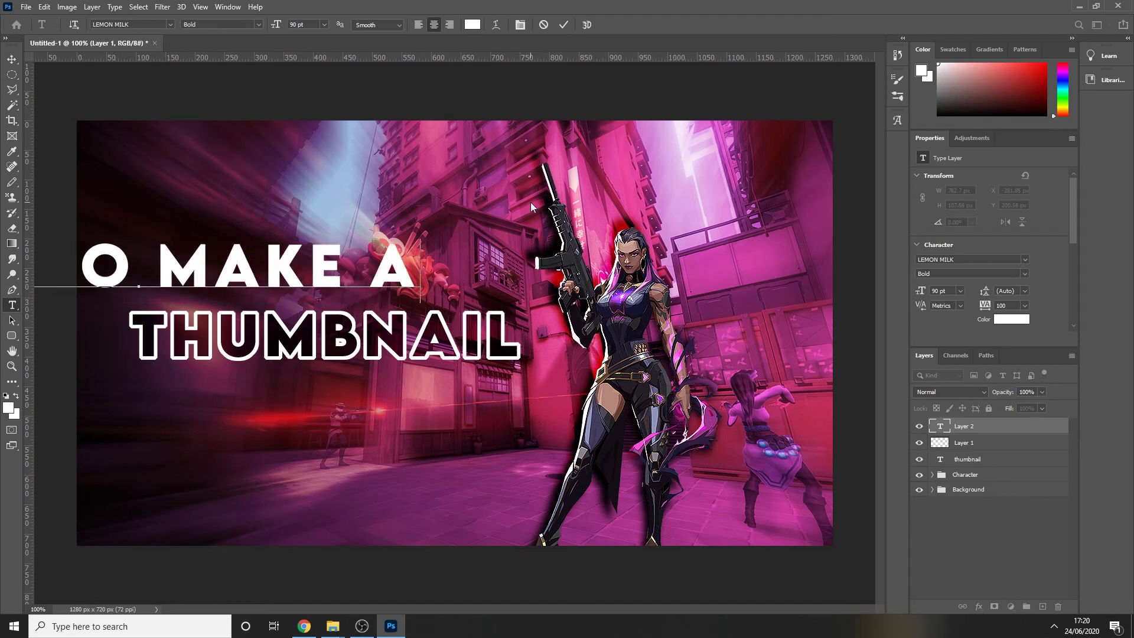
left_click(12, 59)
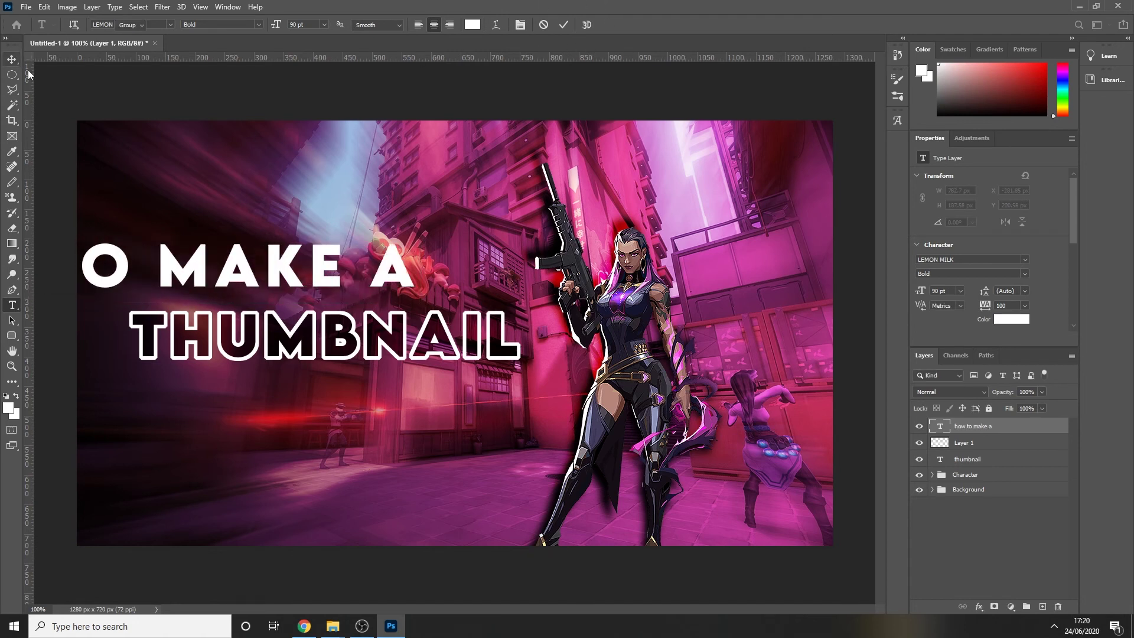
left_click_drag(254, 284, 515, 290)
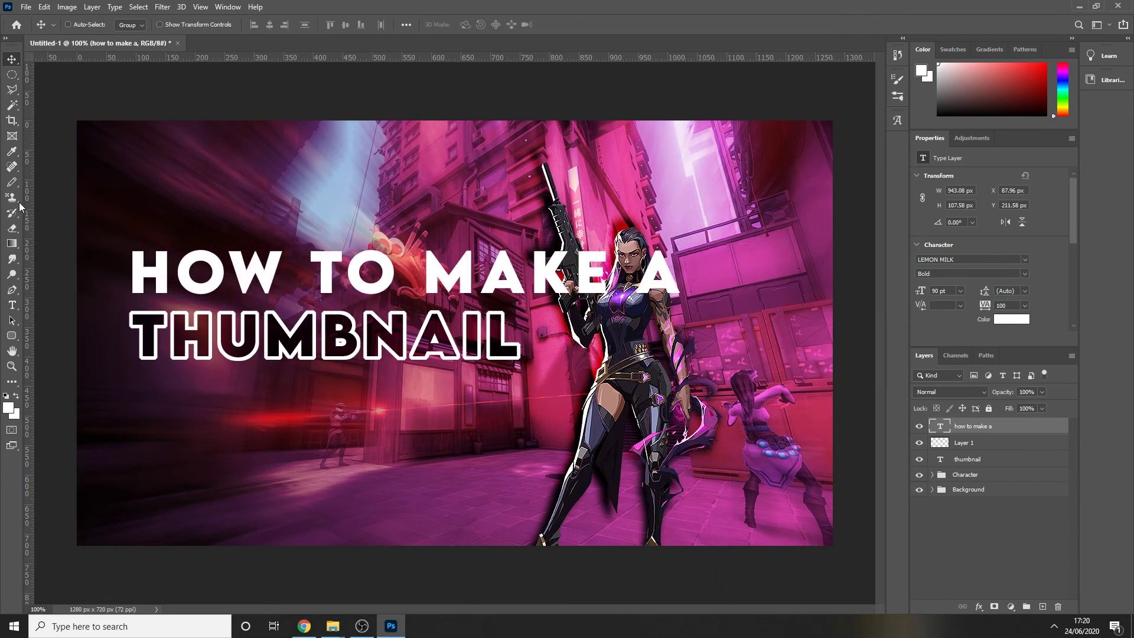
Set the HOW TO MAKE A text to 60 pt and position it centred directly above THUMBNAIL.
left_click(12, 305)
triple_click(233, 271)
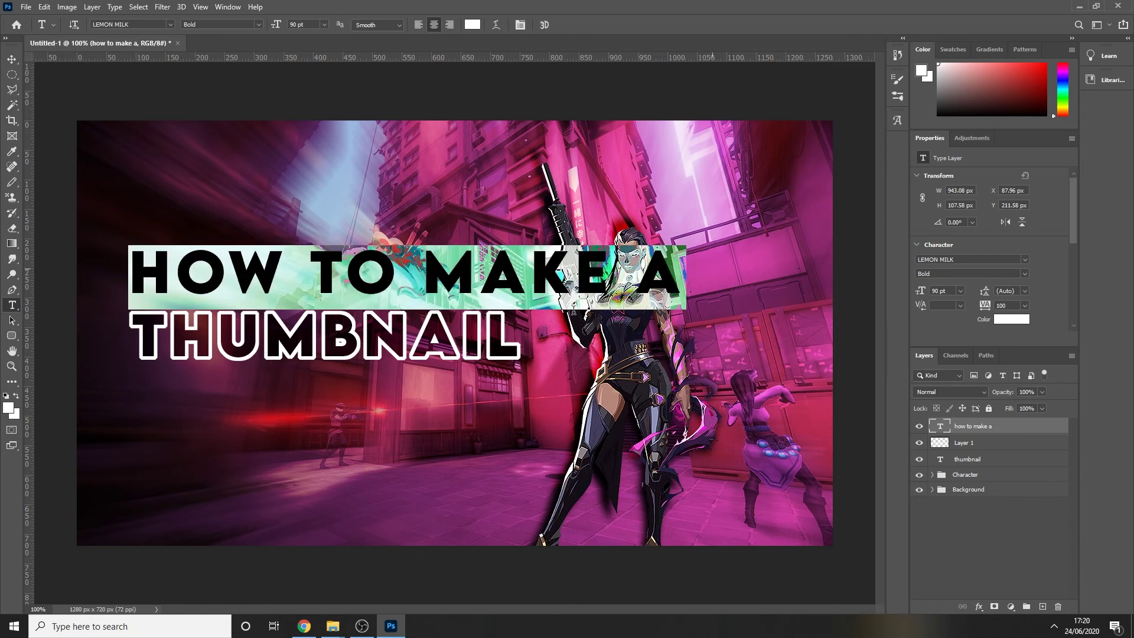
left_click(323, 24)
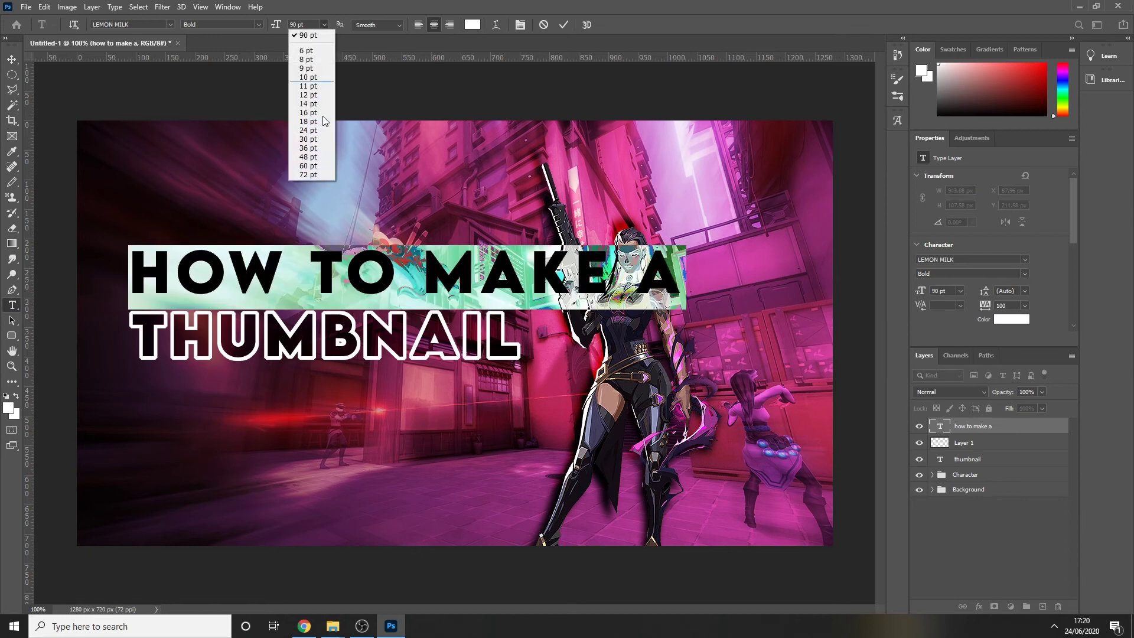
left_click(311, 166)
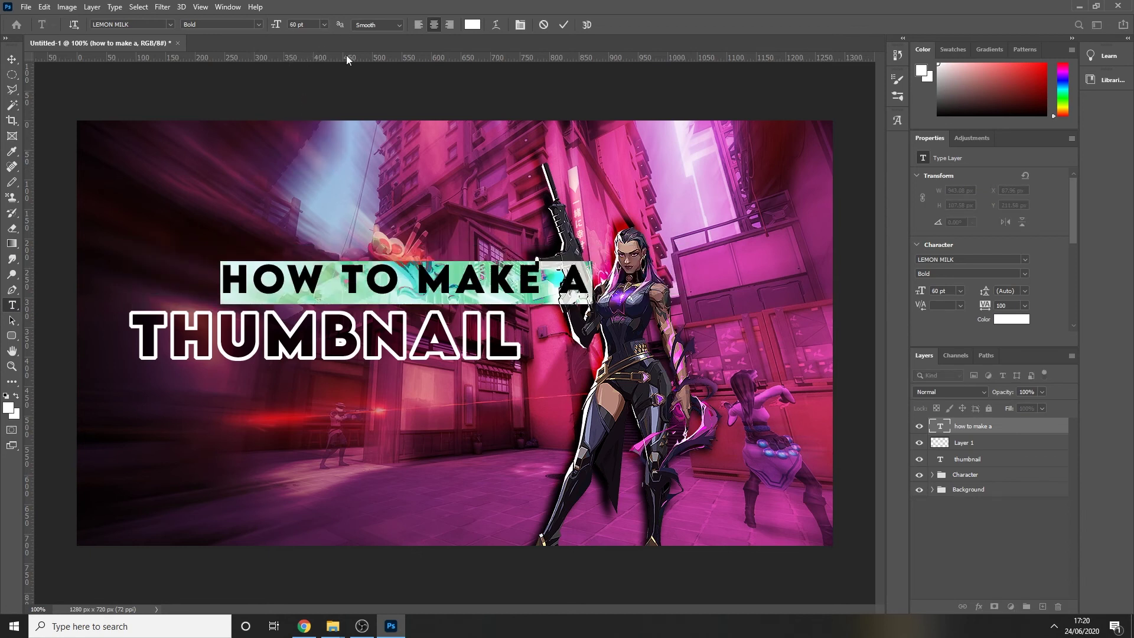
left_click_drag(365, 404, 267, 408)
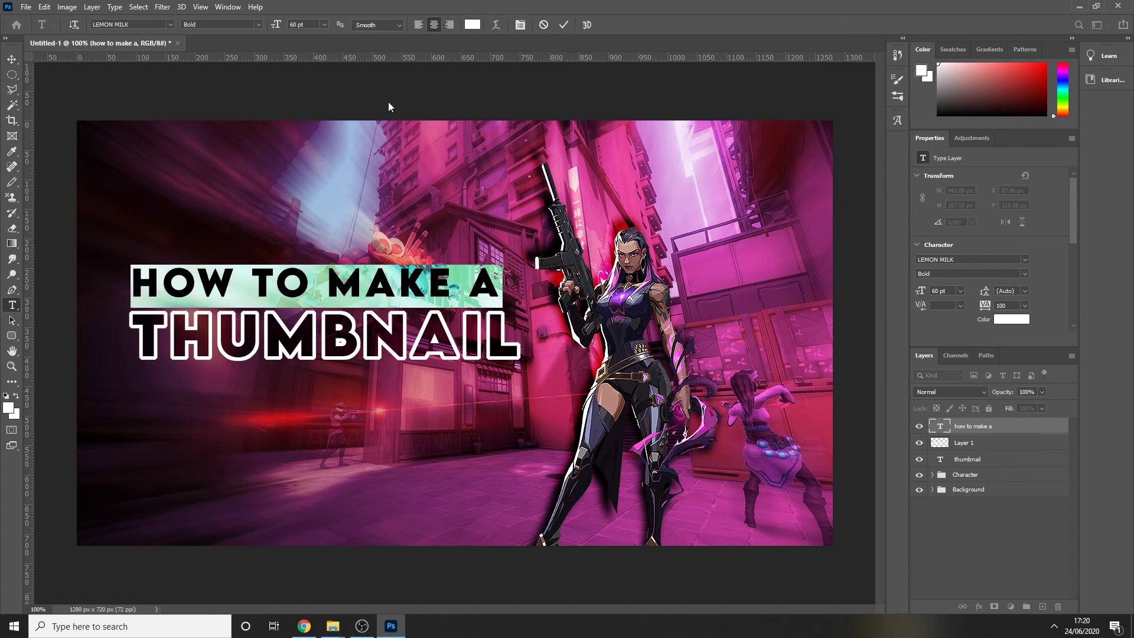
left_click(564, 24)
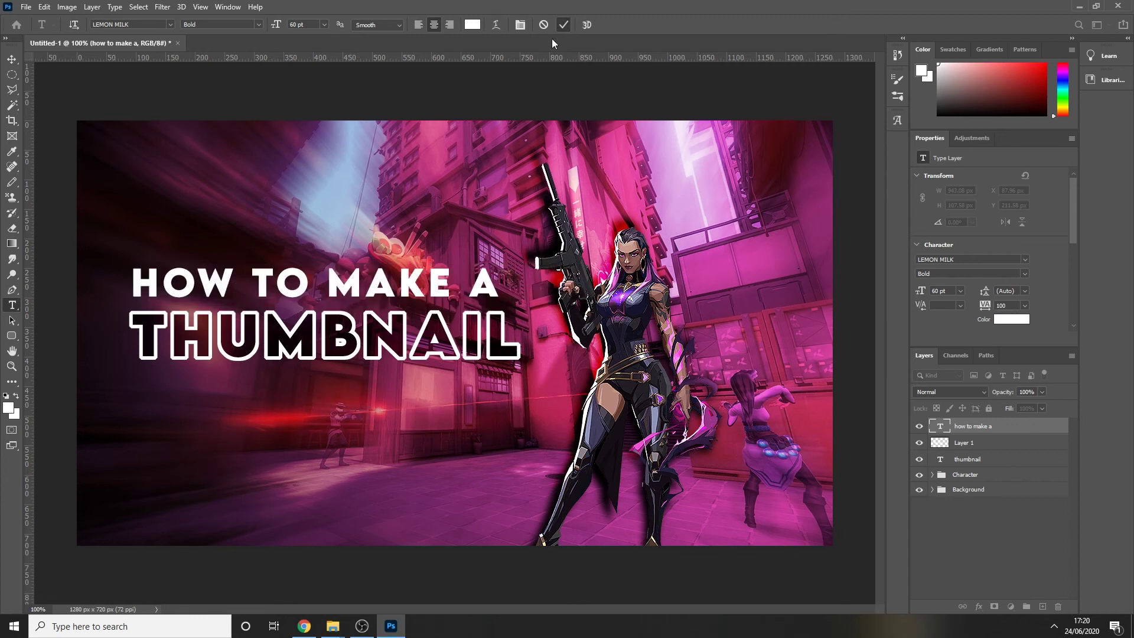
left_click(12, 59)
left_click_drag(214, 292, 221, 296)
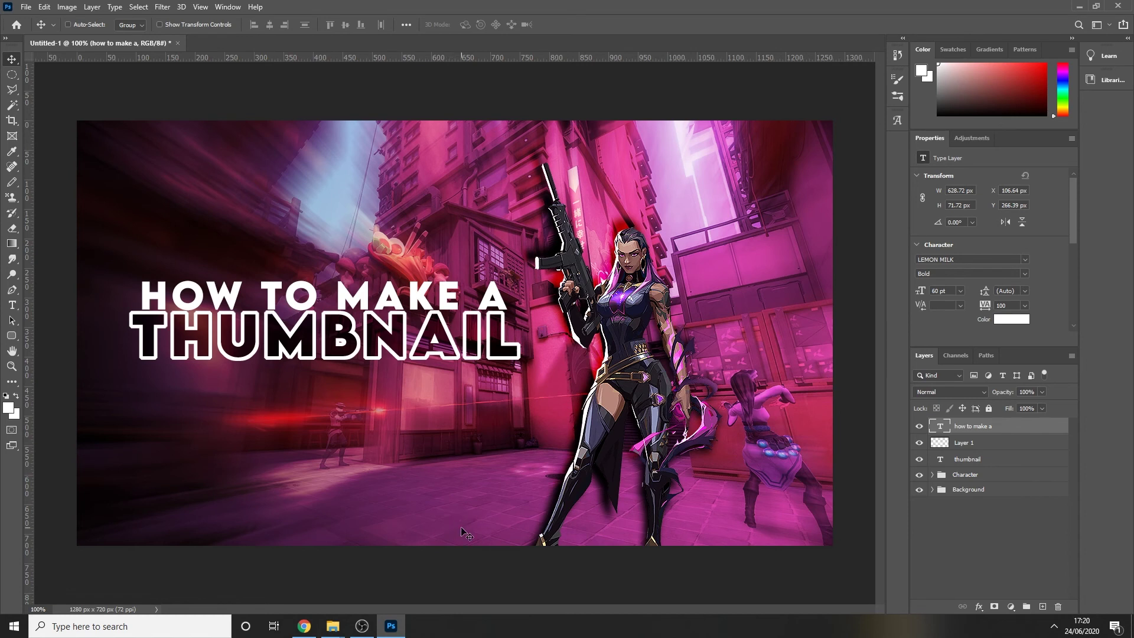
Group both text layers and the stroke layer as Text, and move the group slightly down.
key("ctrl")
left_click(990, 444, "ctrl")
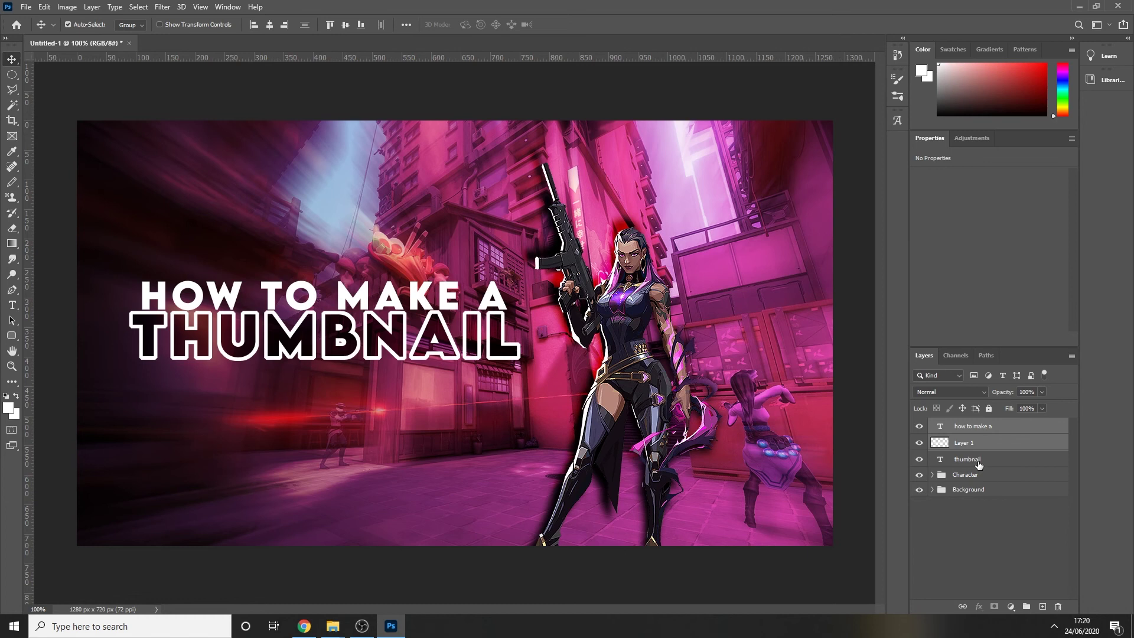
left_click(990, 460, "ctrl")
right_click(990, 444)
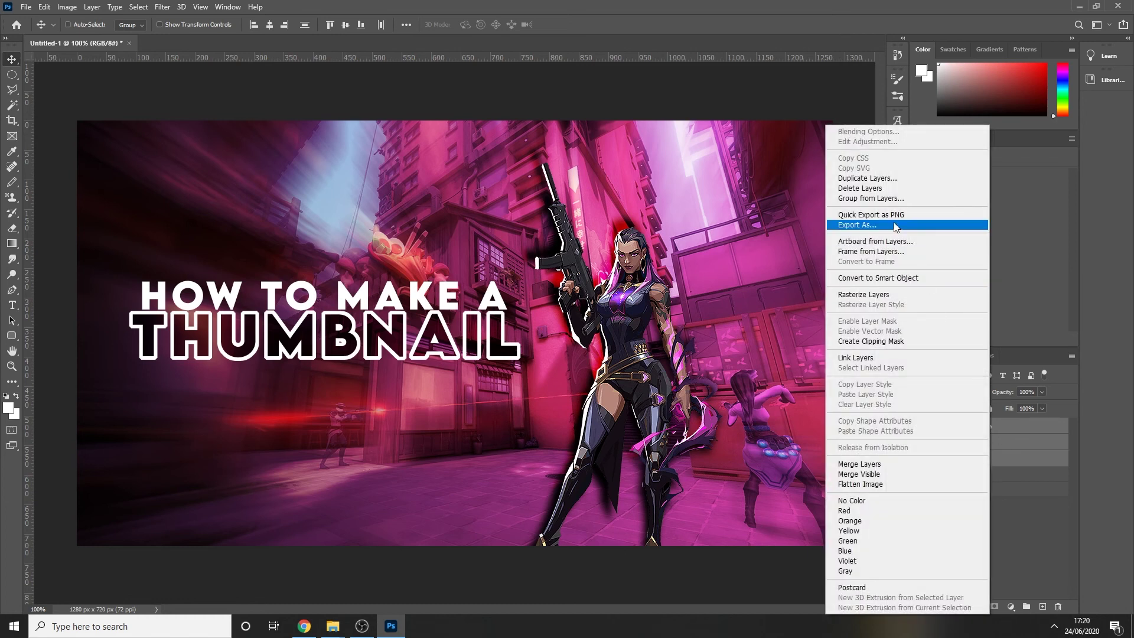
left_click(916, 199)
type("Text")
key("Return")
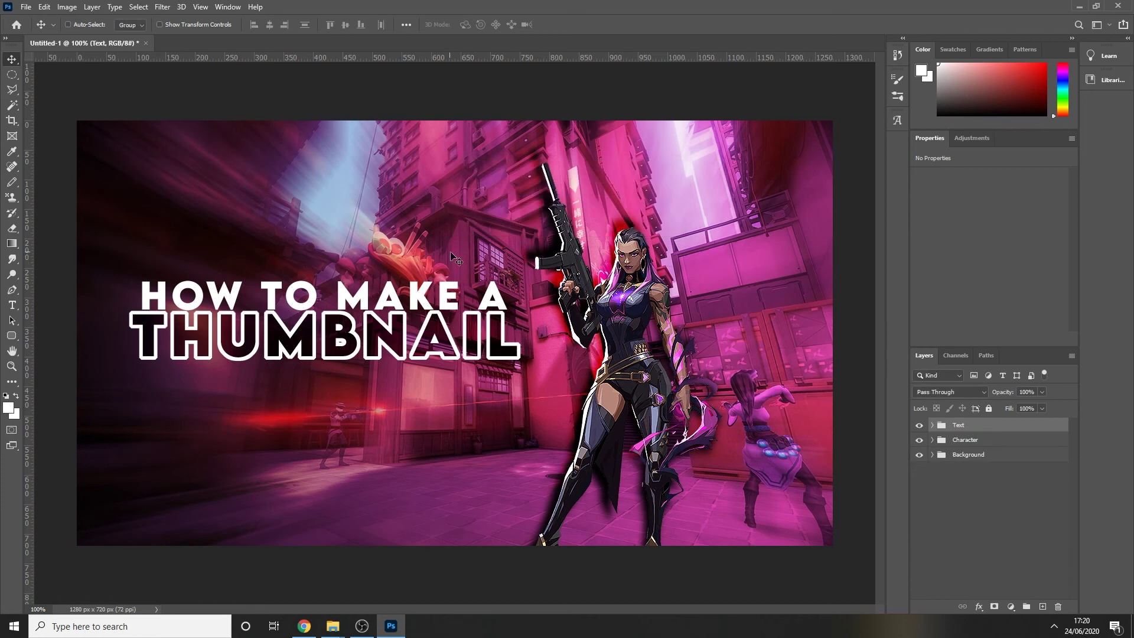
mouse_move(337, 332)
left_mouse_down()
mouse_move(333, 360)
mouse_move(334, 345)
left_mouse_up()
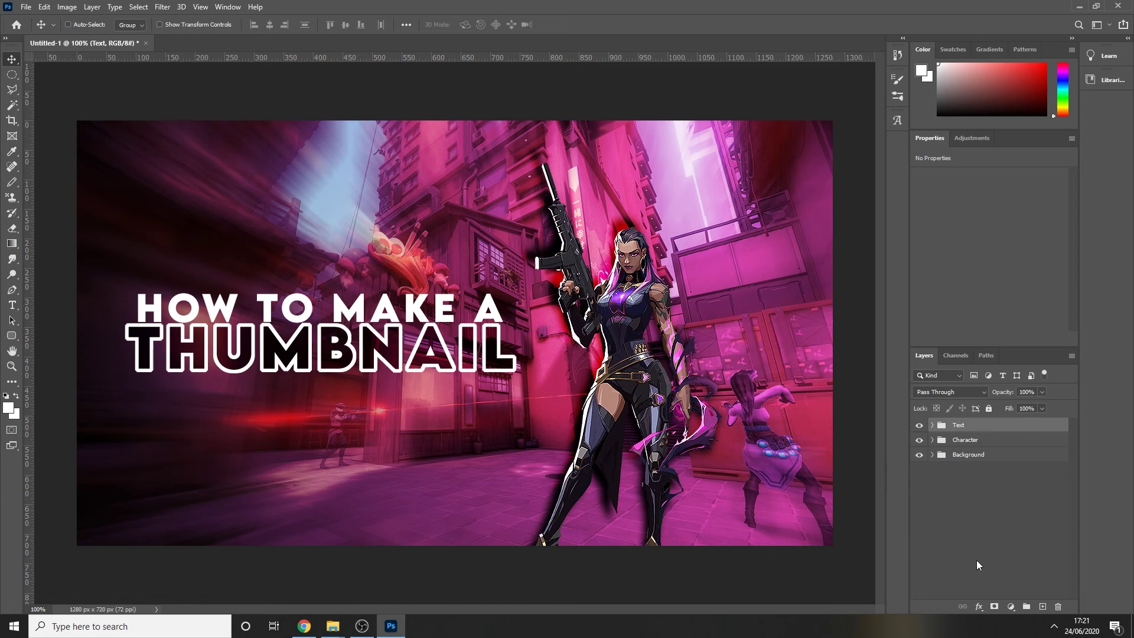
Add a new empty layer above the Text group.
left_click(982, 531)
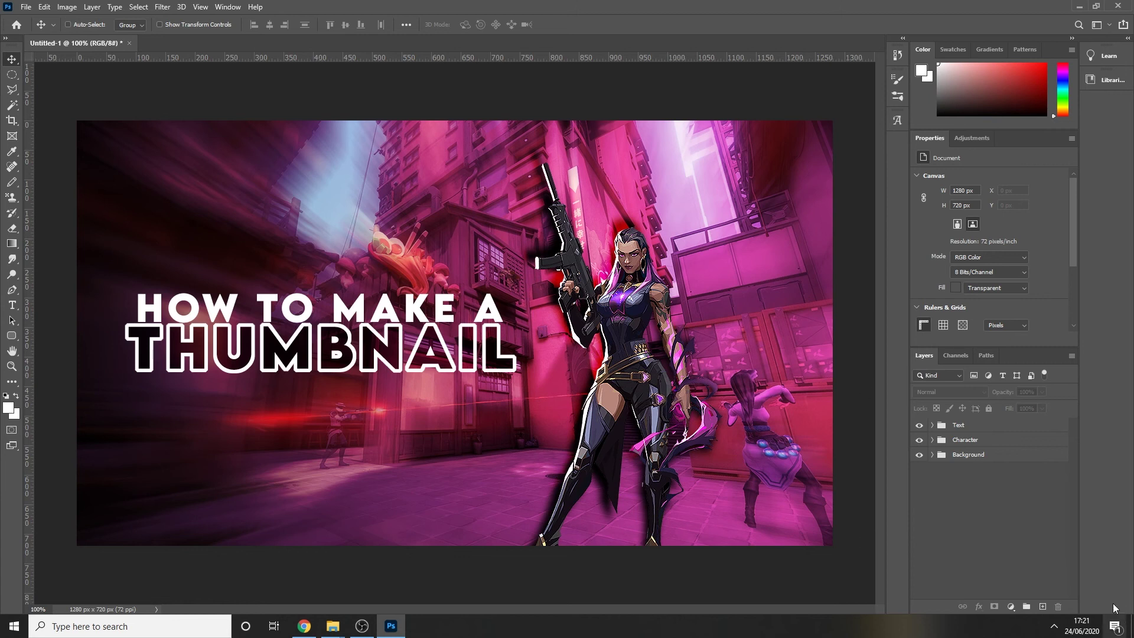
left_click(1042, 606)
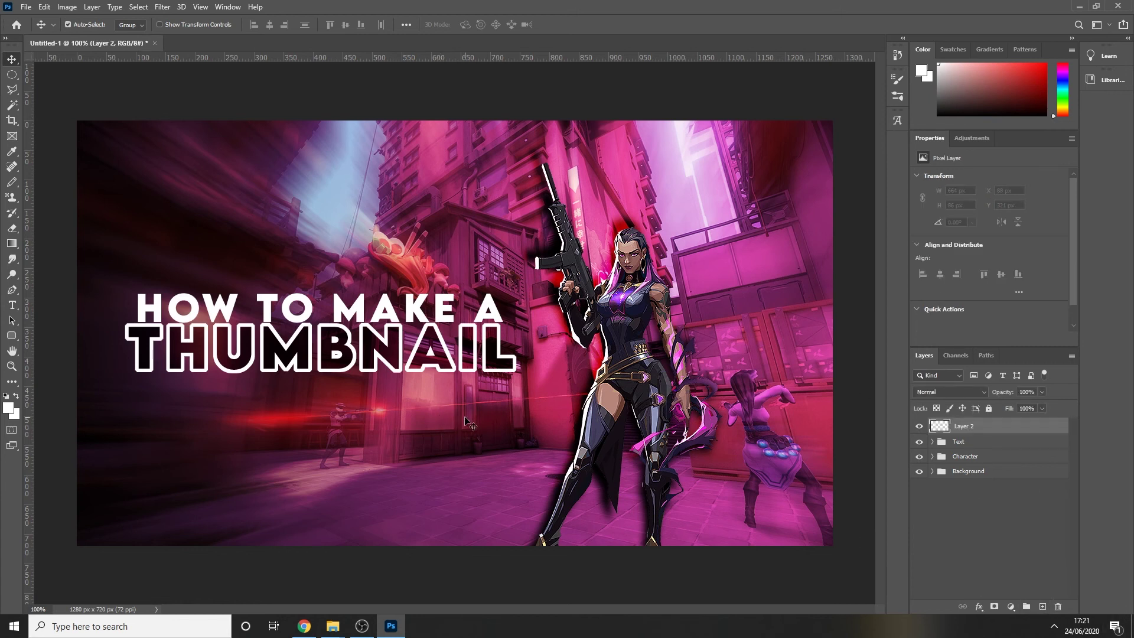
Stroke the whole canvas edge on the new layer with a 15 px white inside border, leaving nothing selected.
key("ctrl+a")
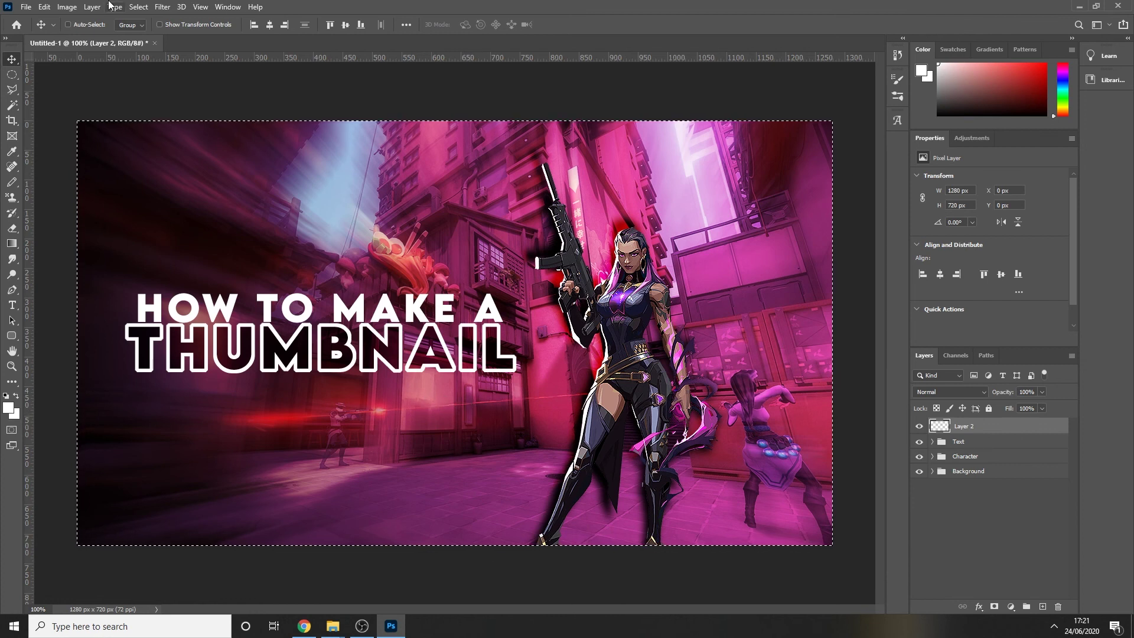
left_click(45, 7)
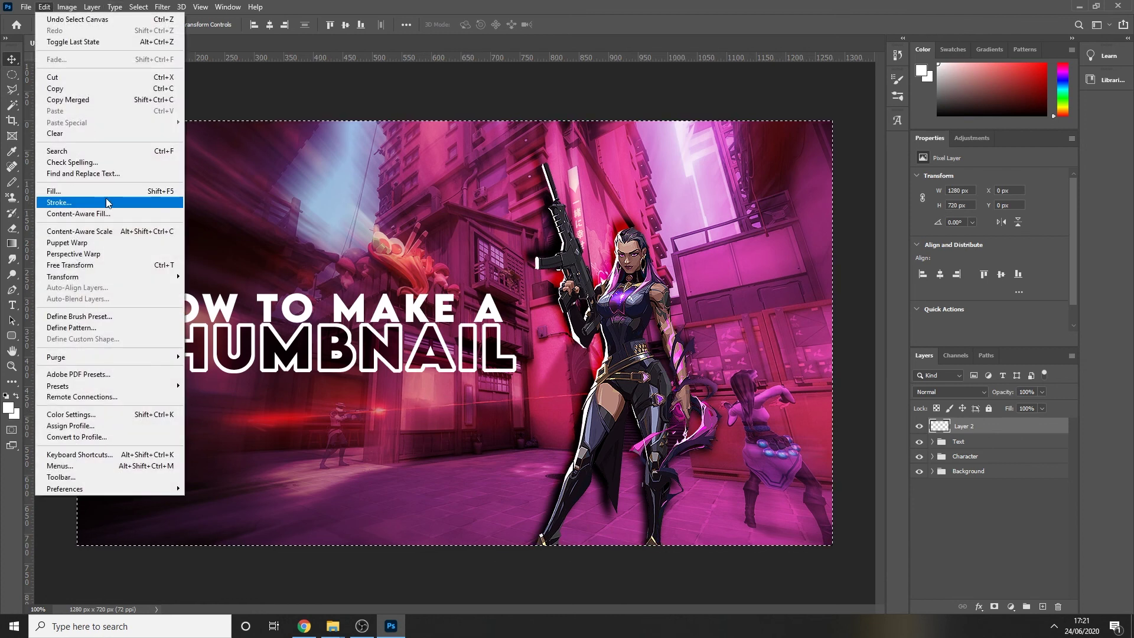
left_click(106, 203)
type("15")
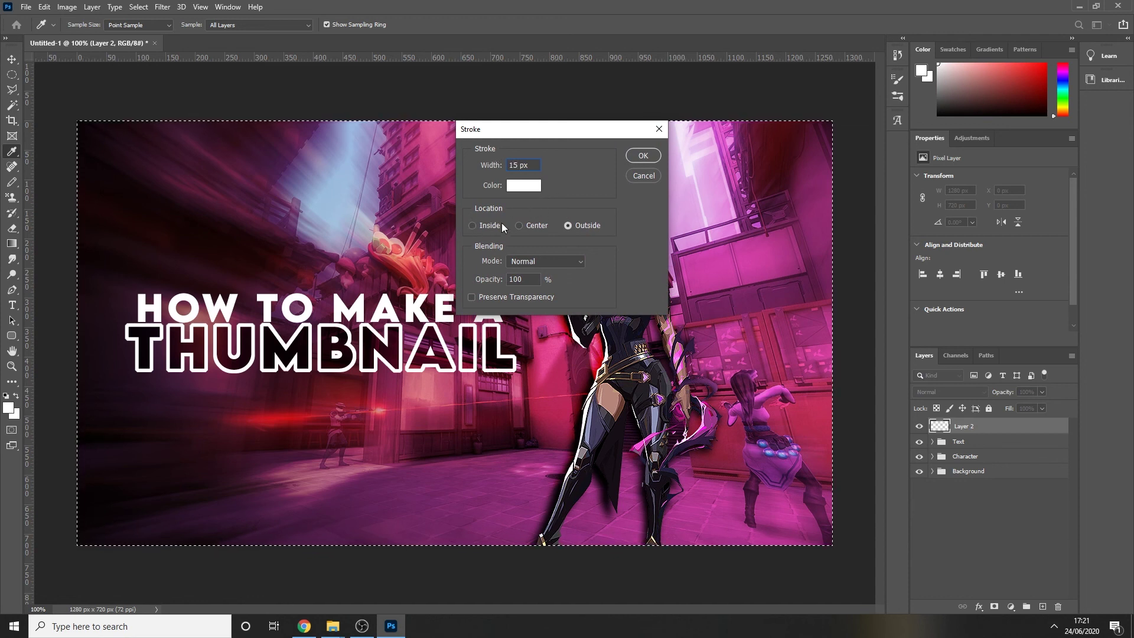
left_click(476, 224)
left_click(645, 155)
key("v")
key("ctrl+d")
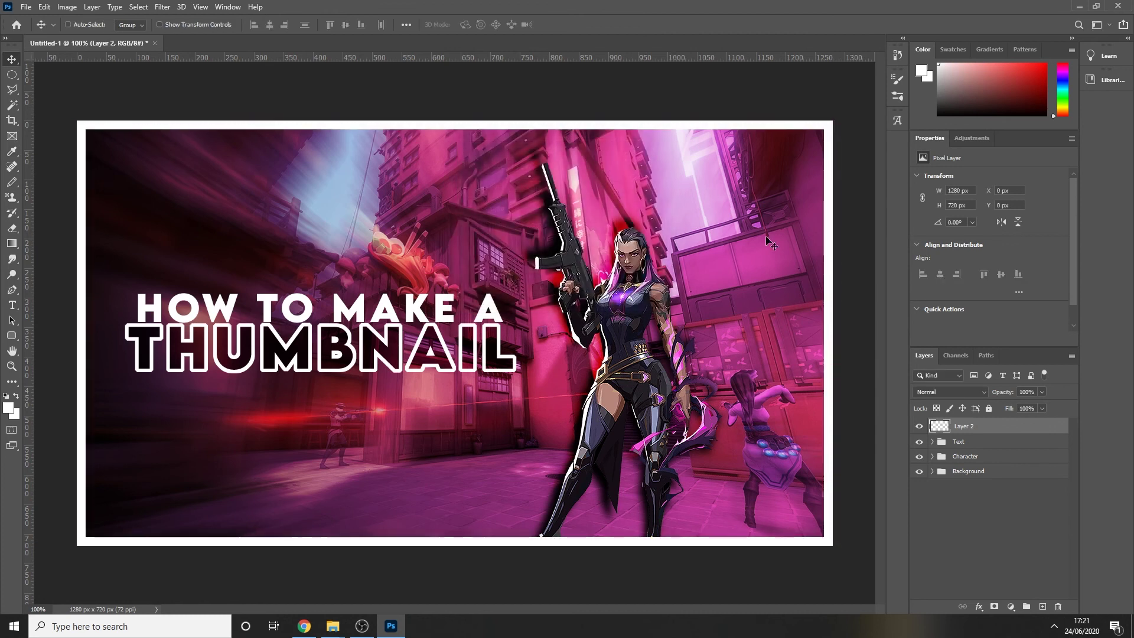
Set the white border layer's blend mode to Overlay.
left_click(950, 391)
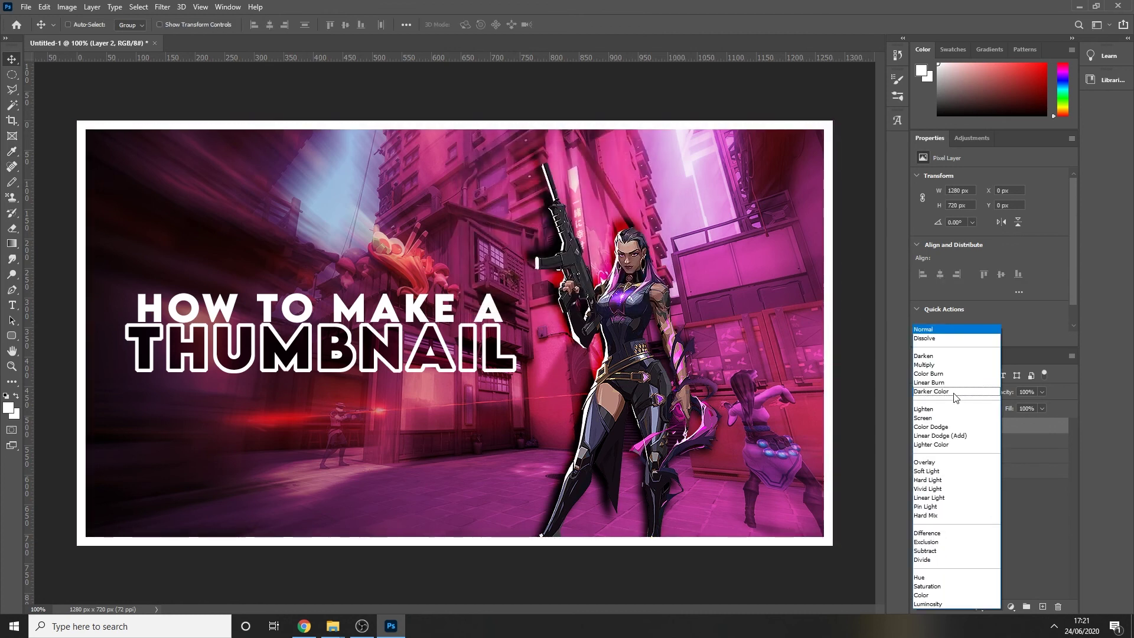
left_click(959, 463)
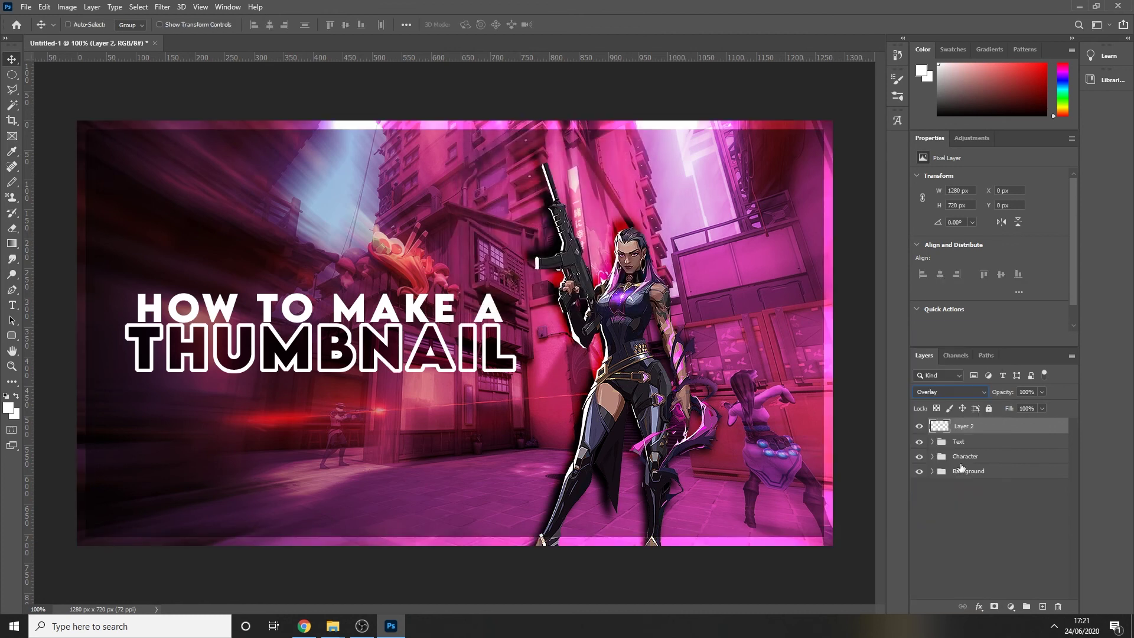
left_click(1000, 522)
left_click(1009, 432)
Cut an angled section out of the border's left edge beside the title using the Polygonal Lasso.
left_click(12, 90)
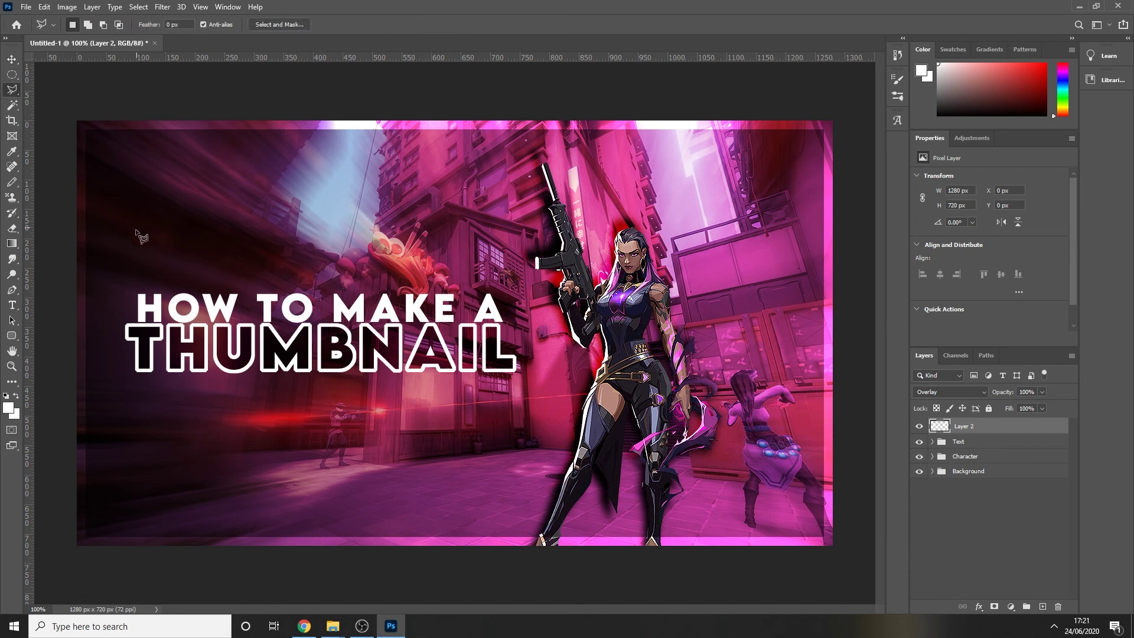
left_click(147, 271)
left_click(52, 176)
left_click(52, 291)
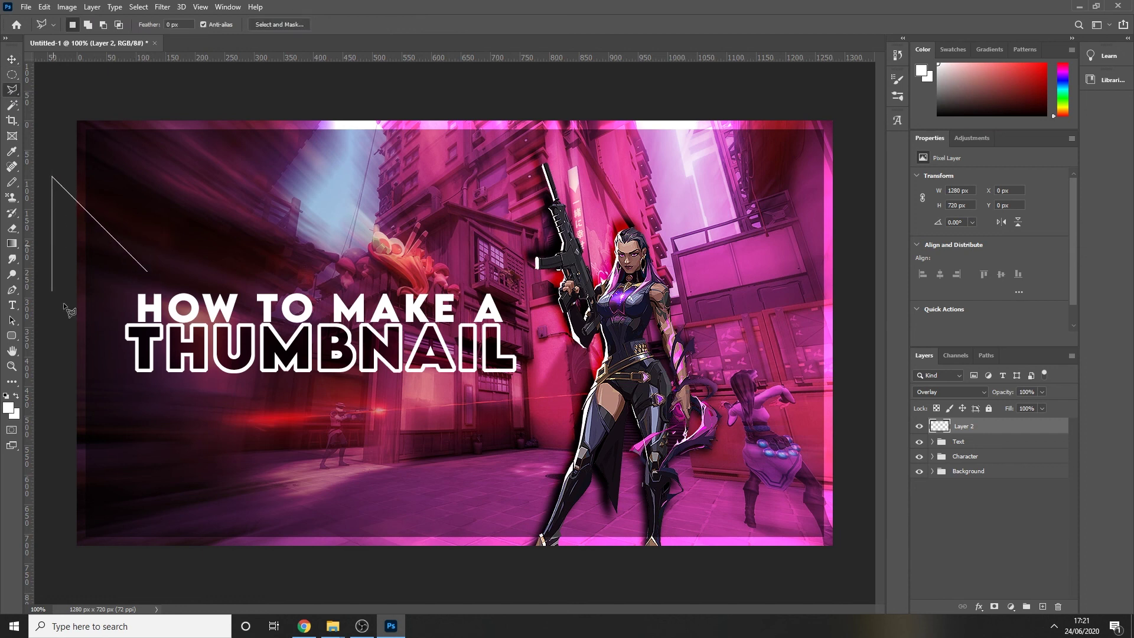
left_click(132, 406)
left_click(148, 273)
key("ctrl+d")
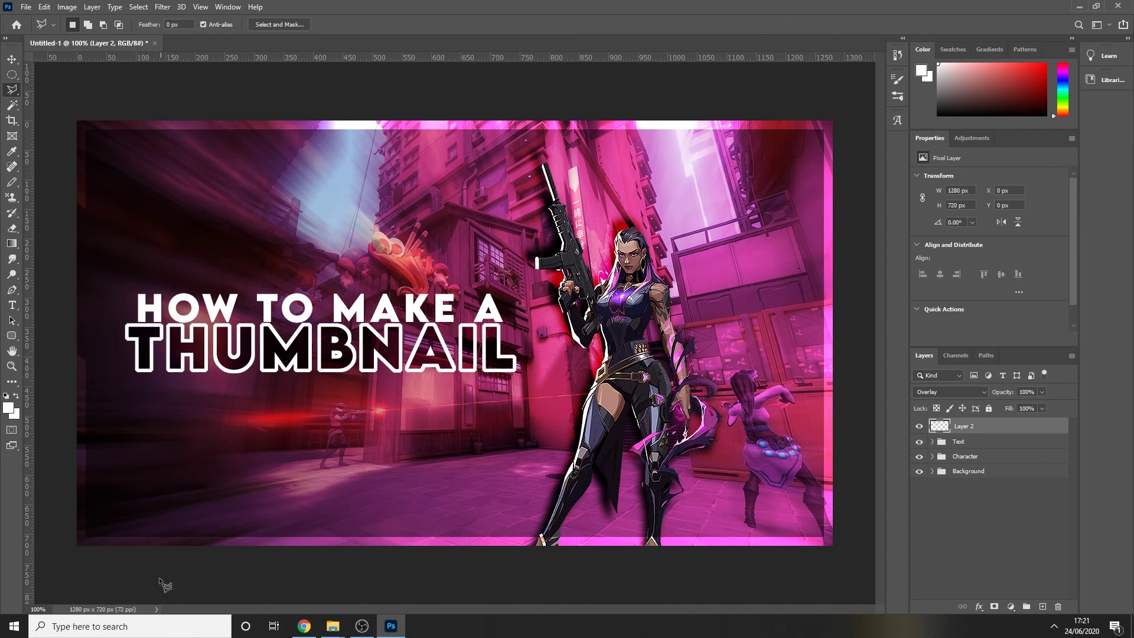
Cut a slanted section out of the border's bottom edge below the title with a parallelogram selection.
left_click(281, 588)
left_click(182, 490)
left_click(343, 490)
left_click(437, 588)
left_click(281, 588)
key("ctrl+BackSpace")
key("ctrl+d")
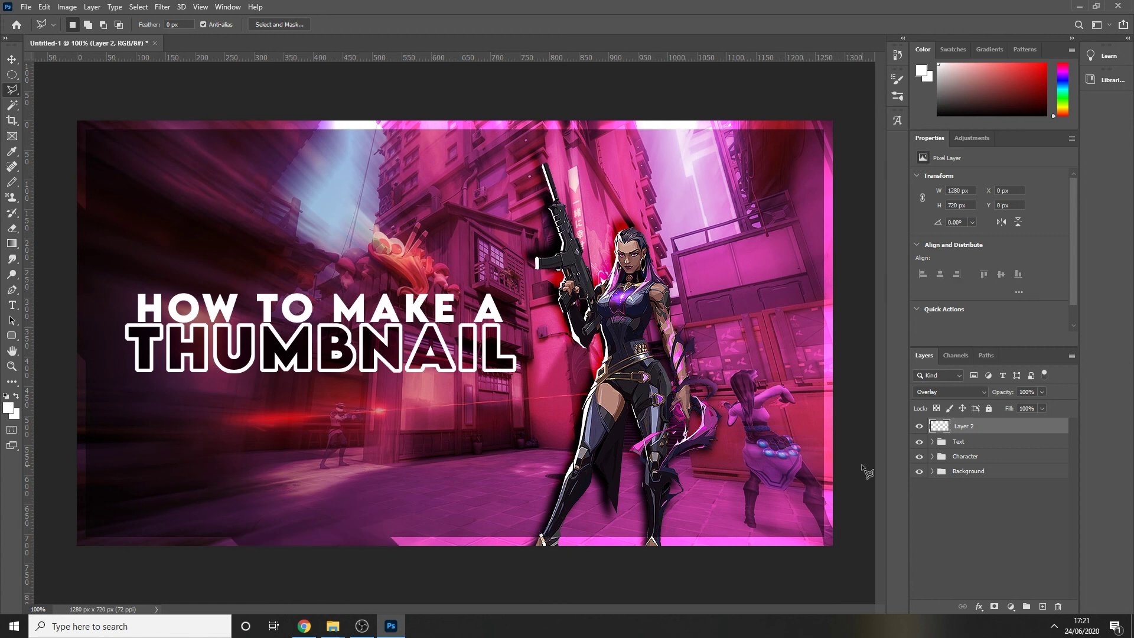
Cut an angled section out of the lower part of the border's right edge with a polygonal selection.
left_click(857, 481)
left_click(764, 237)
left_click(858, 481)
Cut a slanted section out of the border's top edge above the character with a polygonal selection.
left_click(747, 168)
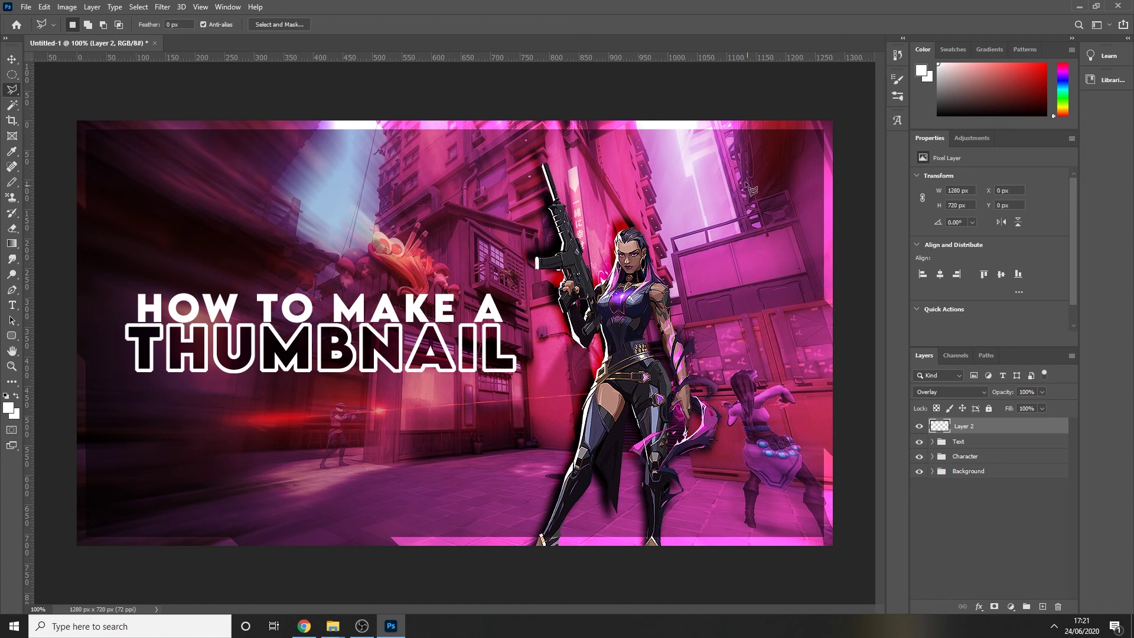
left_click(670, 92)
left_click(501, 92)
left_click(686, 205)
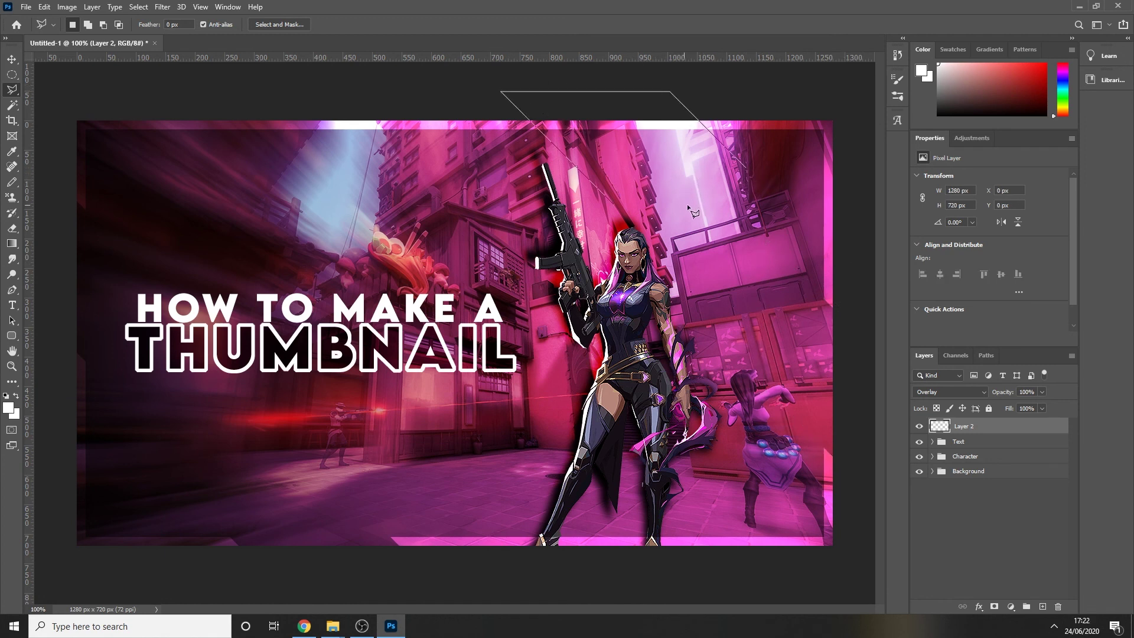
left_click(746, 169)
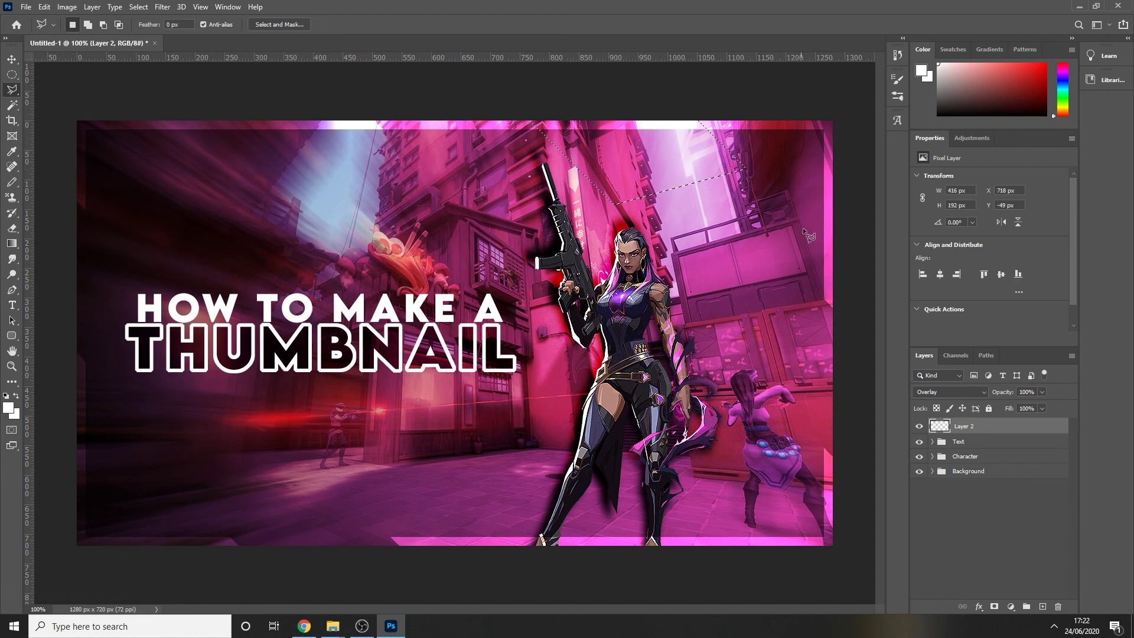
key("ctrl+d")
Rename the border layer as Border.
double_click(964, 425)
type("Border")
key("Return")
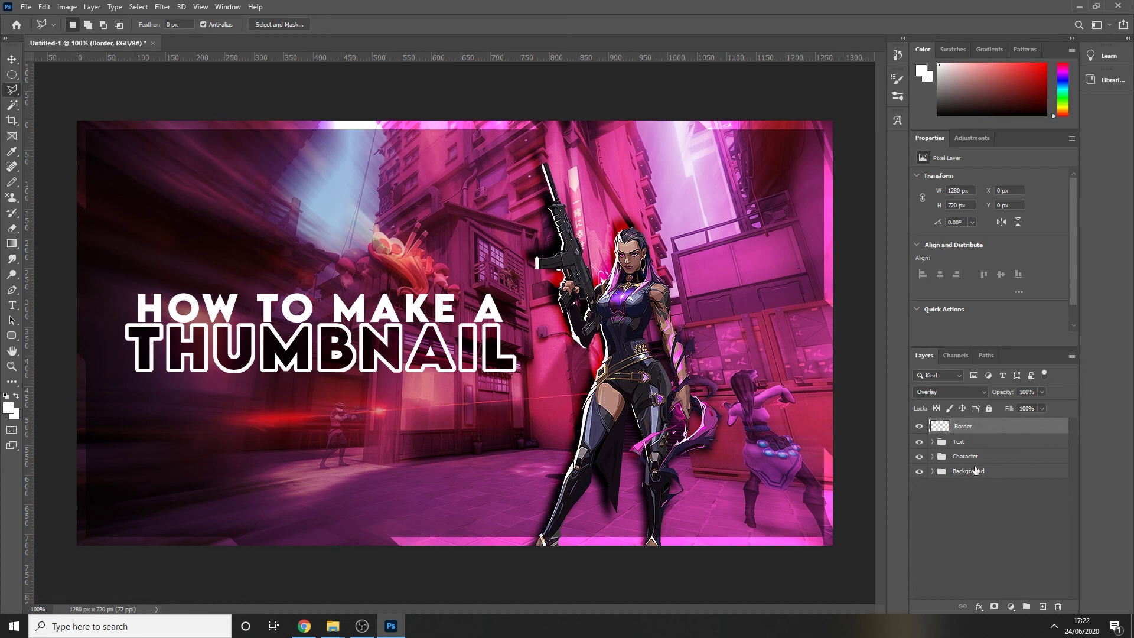
Export the design with Save for Web as a PNG-24 named thumbnail in the Thumbnail Tutorial folder.
left_click(26, 7)
mouse_move(130, 179)
left_click(296, 224)
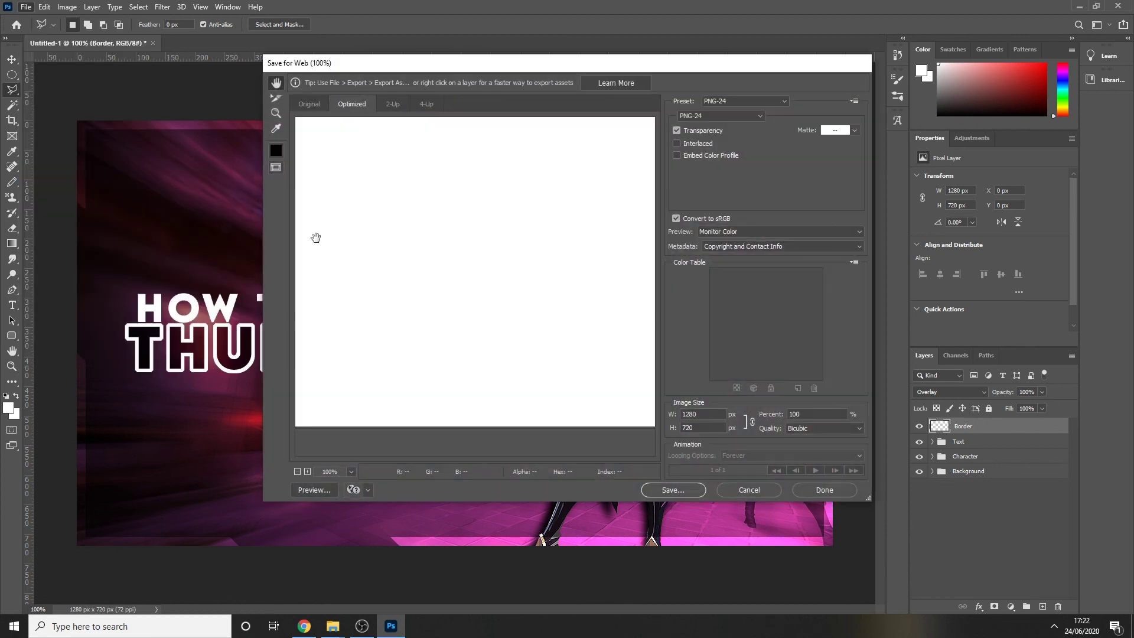
left_click(674, 490)
double_click(385, 166)
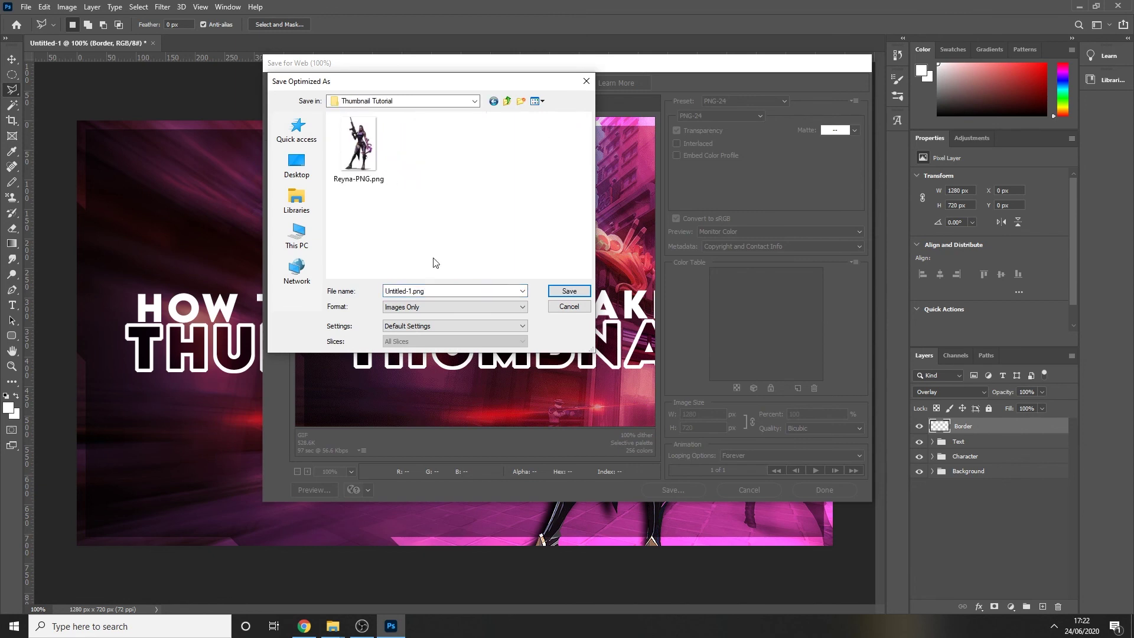
type("th")
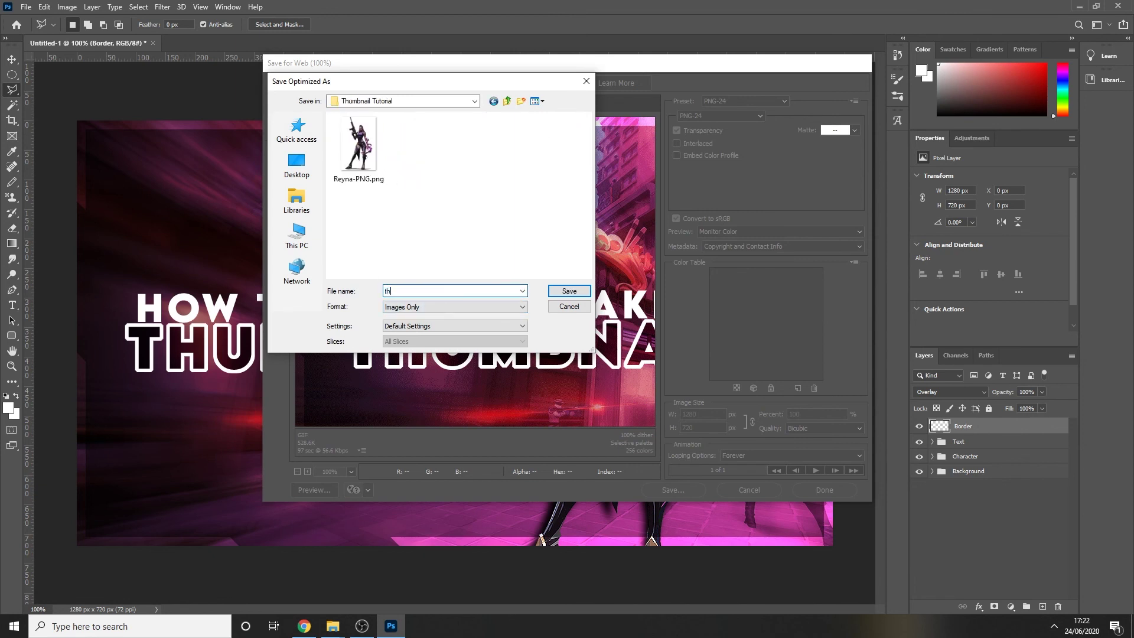
type("umbnail")
key("Return")
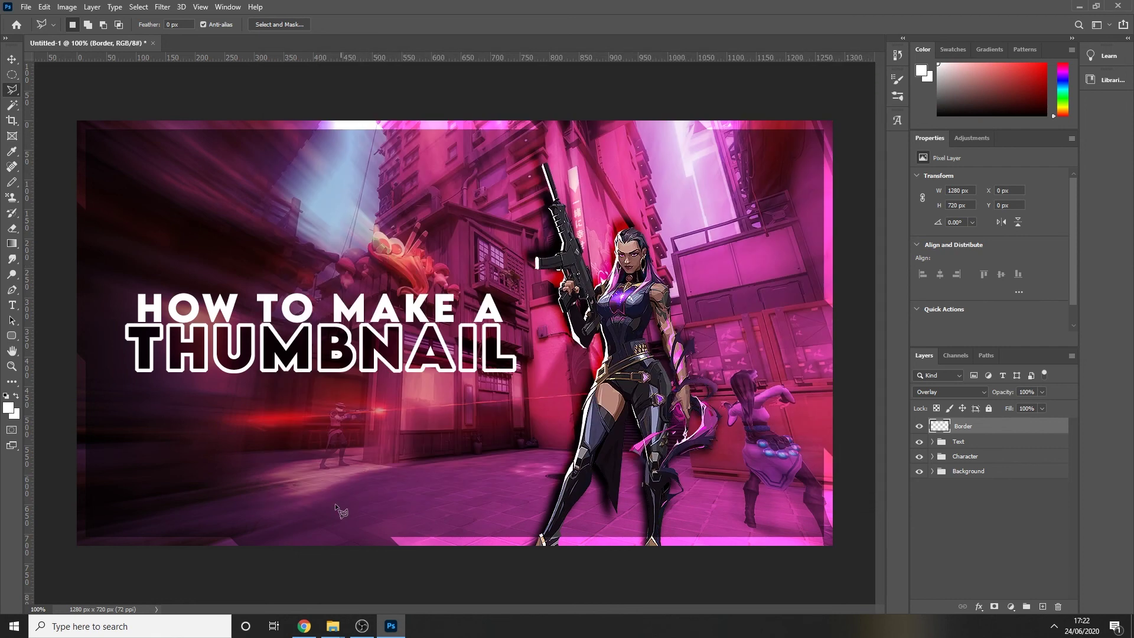
Open the exported thumbnail.png from its folder in Photos to review the finished image.
mouse_move(332, 626)
left_click(326, 567)
double_click(623, 265)
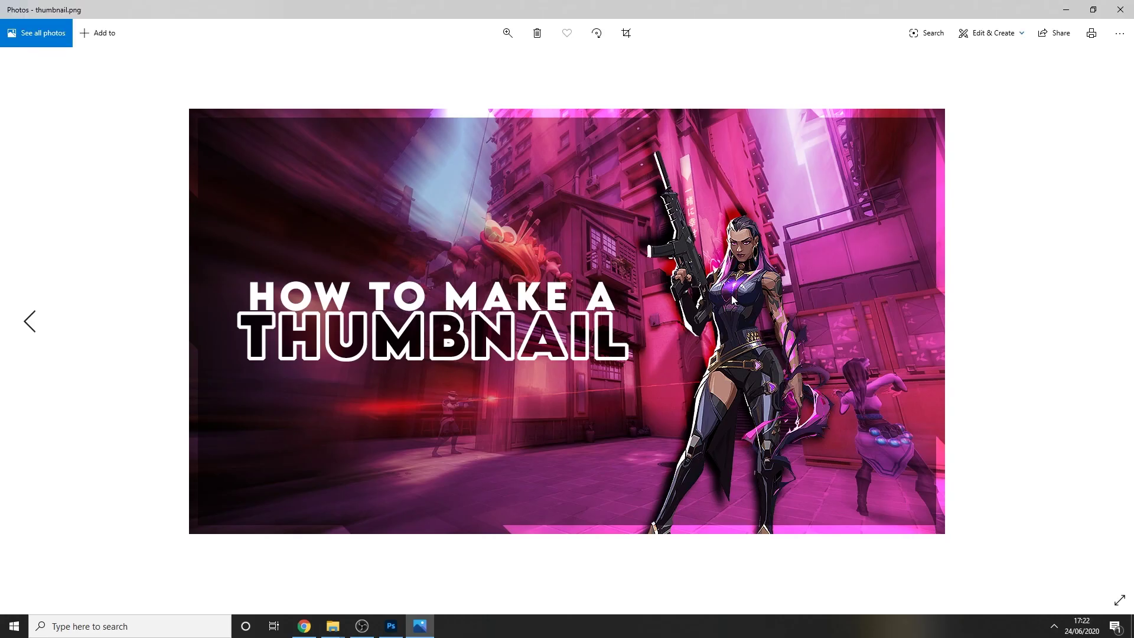